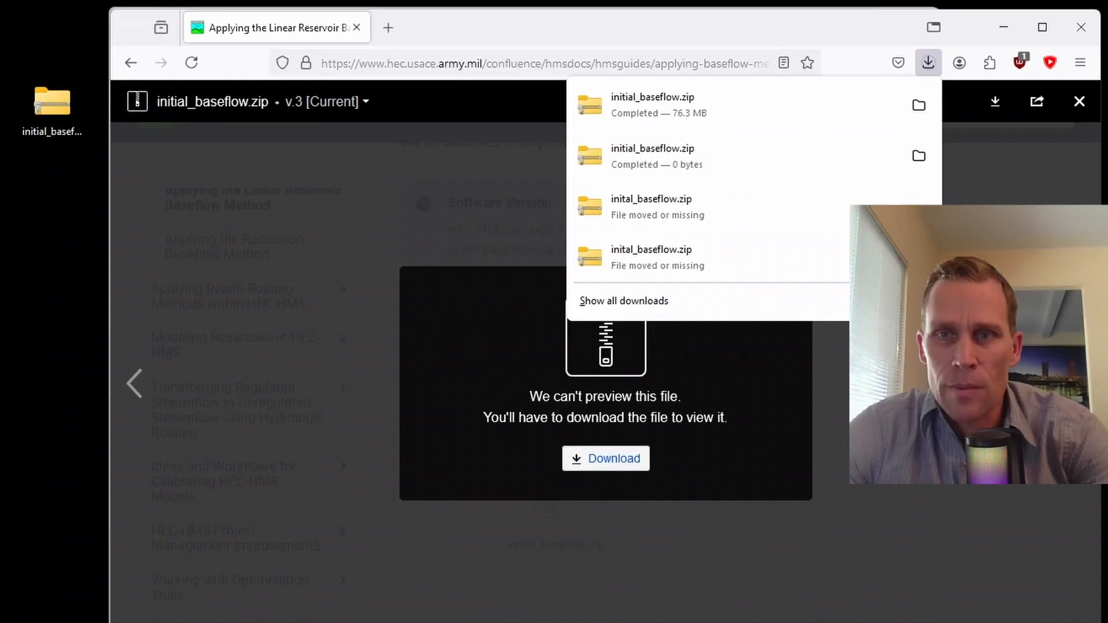
Close the downloads list and file preview, and open the downloaded initial_baseflow.zip archive from the desktop.
left_click(929, 62)
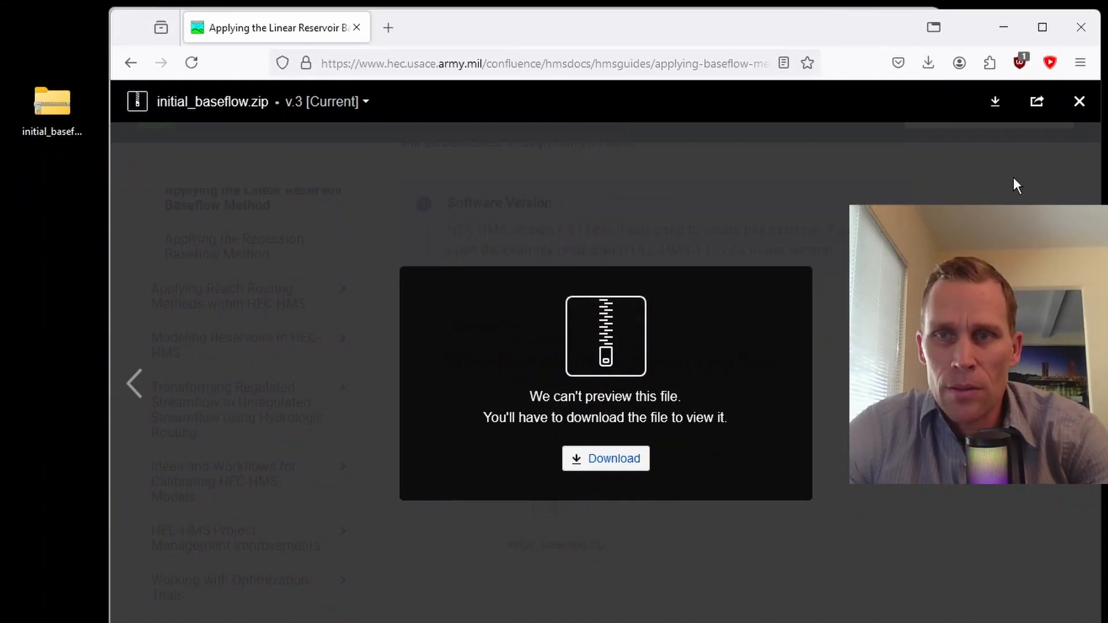
left_click(1079, 101)
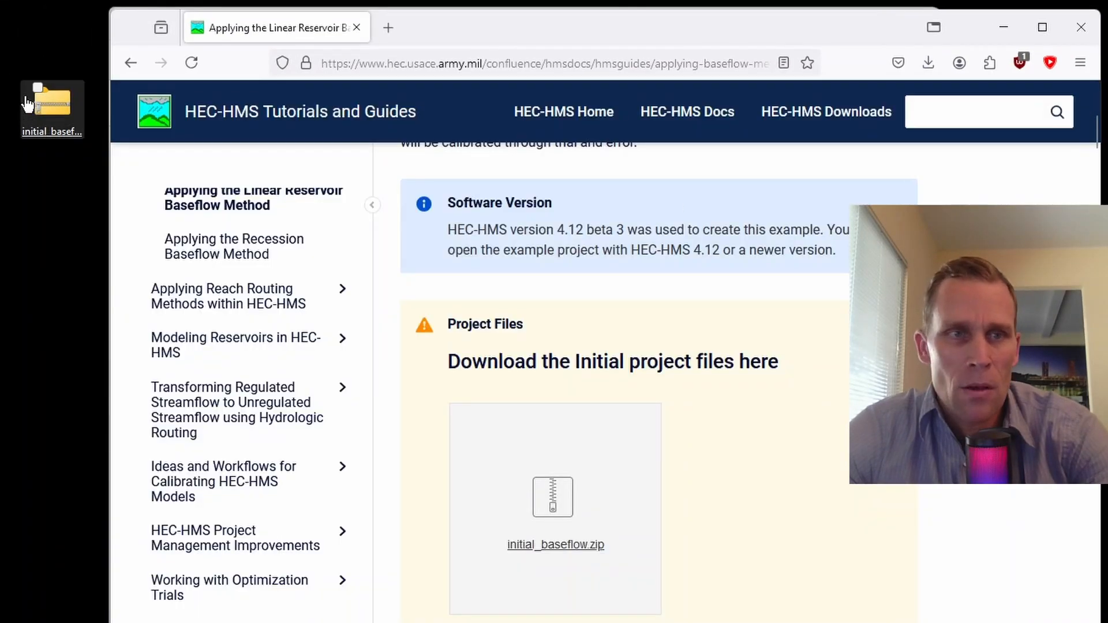
left_click_drag(51, 96, 65, 131)
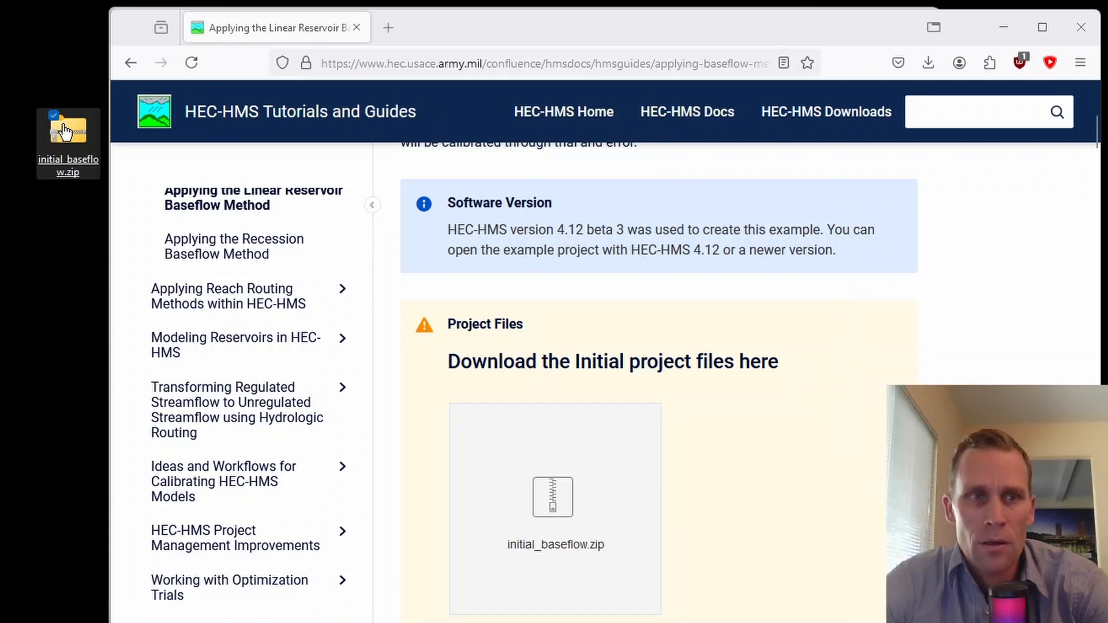
double_click(65, 131)
left_click_drag(876, 39, 863, 68)
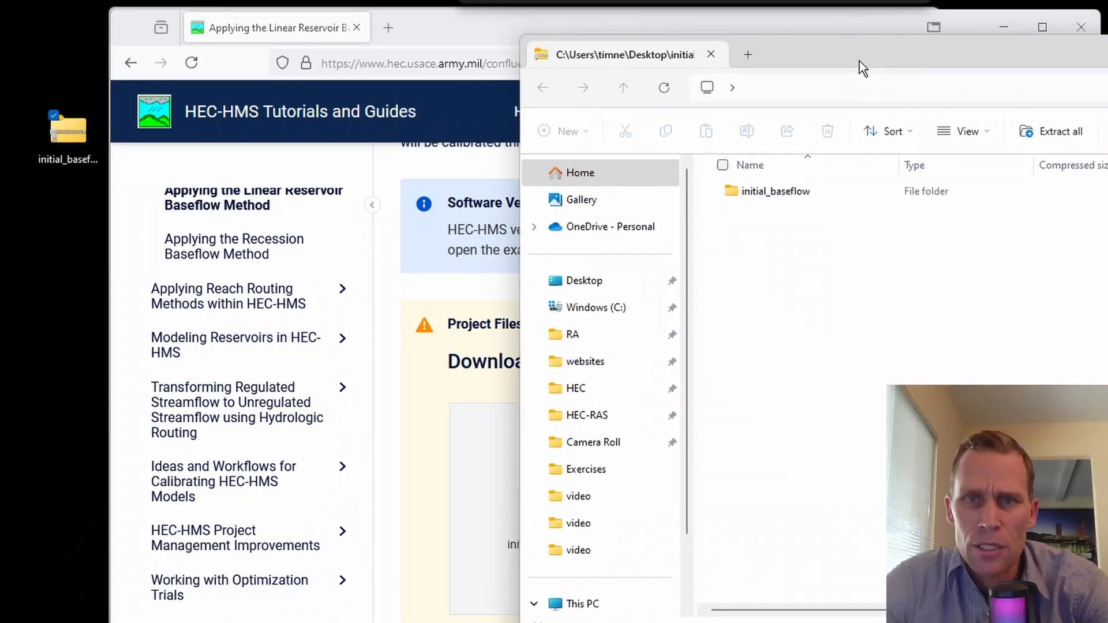
Copy the Punxsutawney folder from the archive's initial_baseflow folder into the empty project folder of "13 - Linear Reserovir Baseflow".
double_click(792, 191)
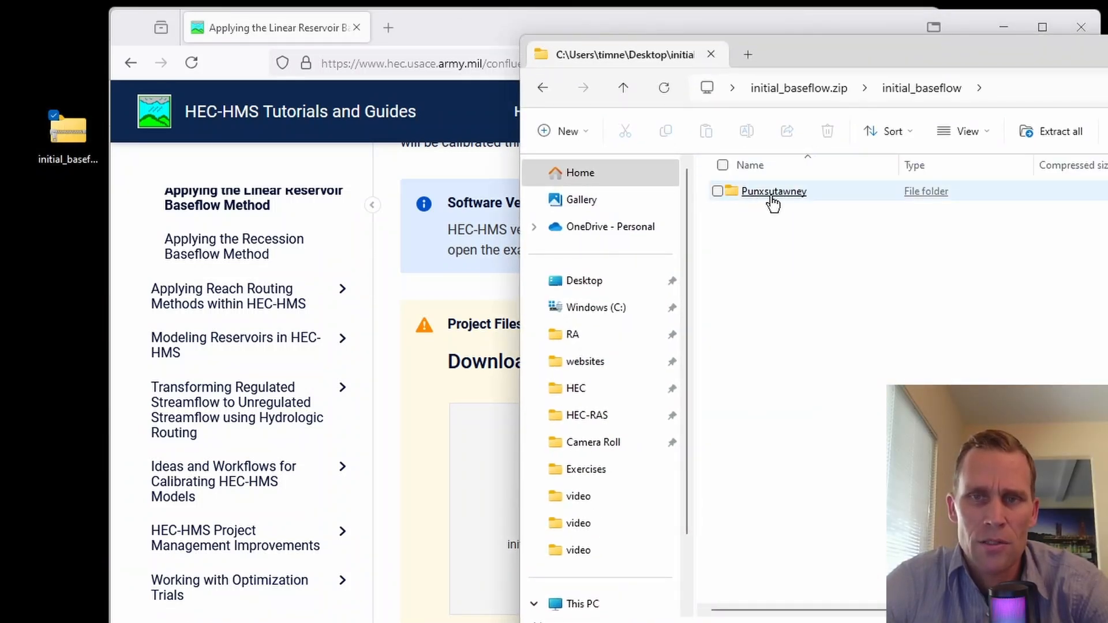
double_click(771, 197)
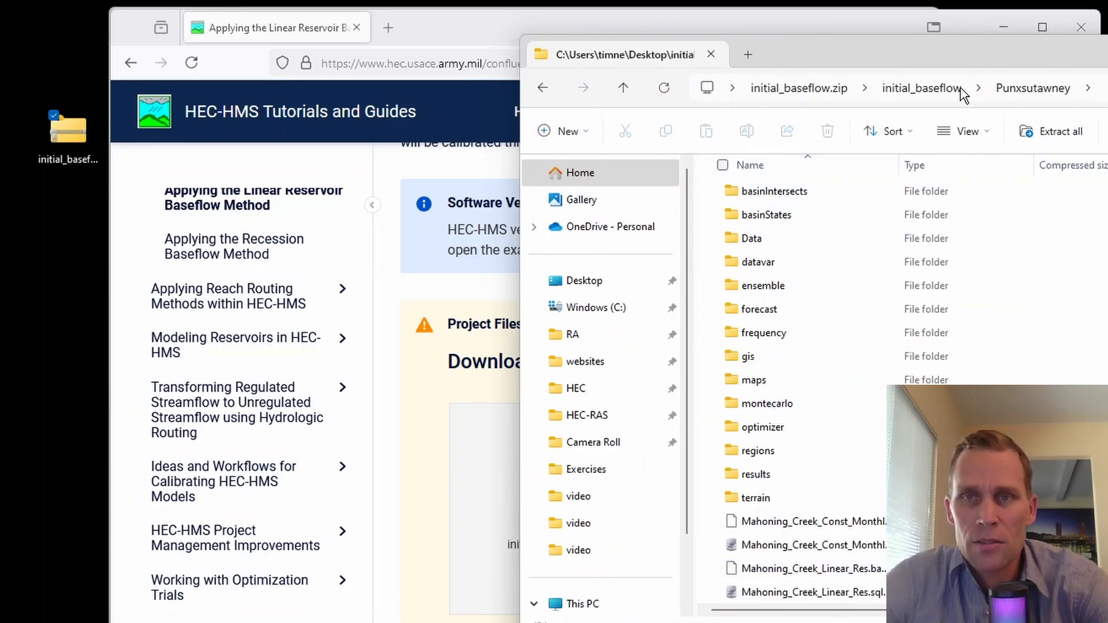
left_click(934, 89)
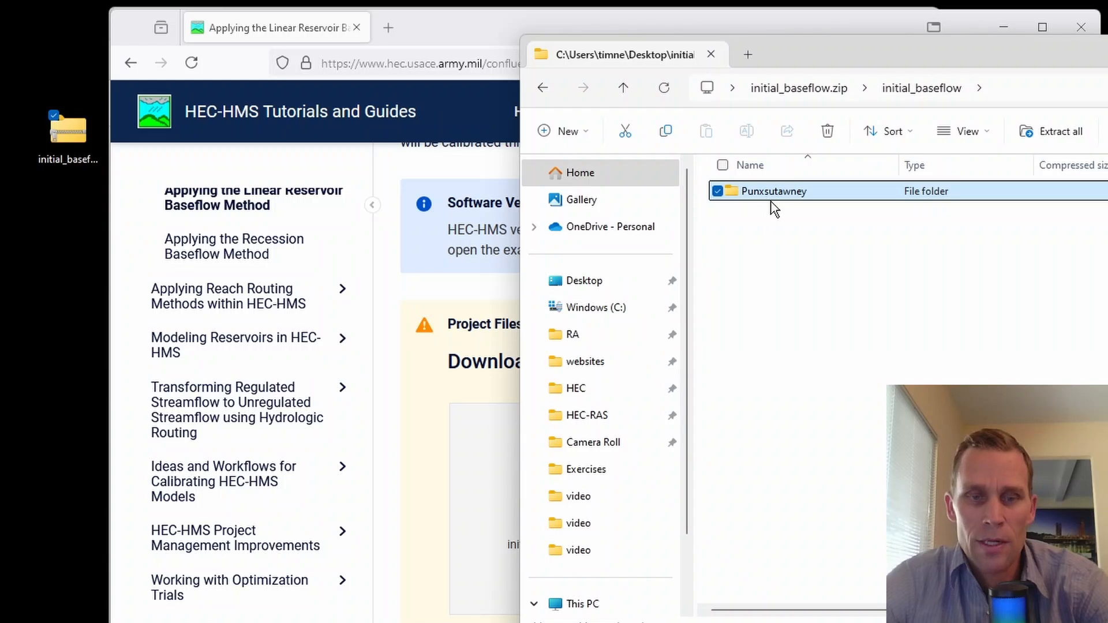
key("alt+Tab")
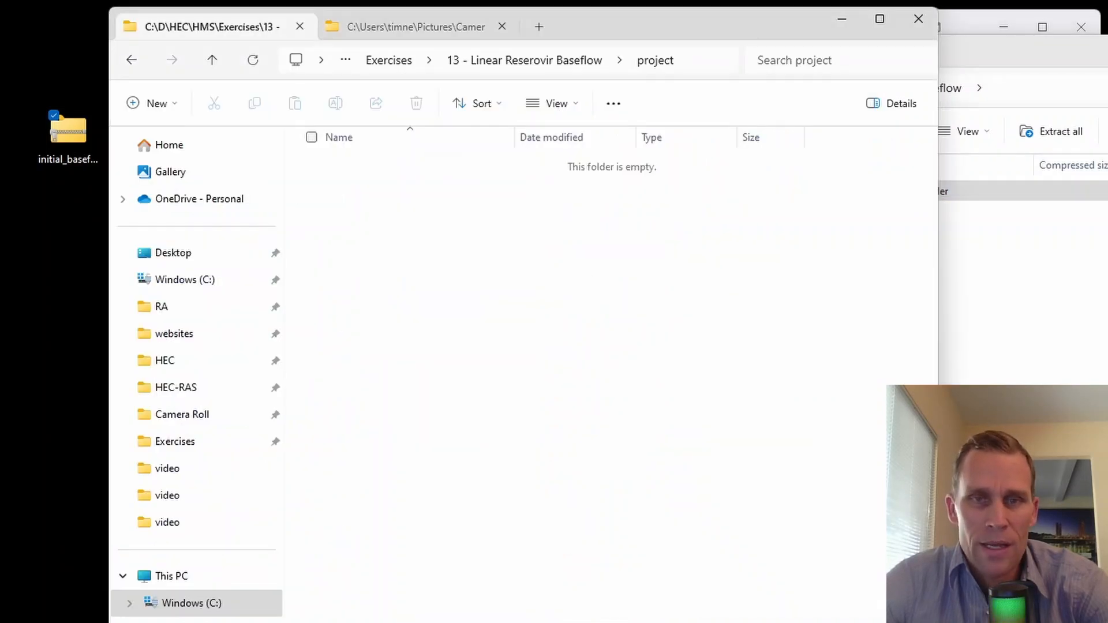
left_click(1056, 280)
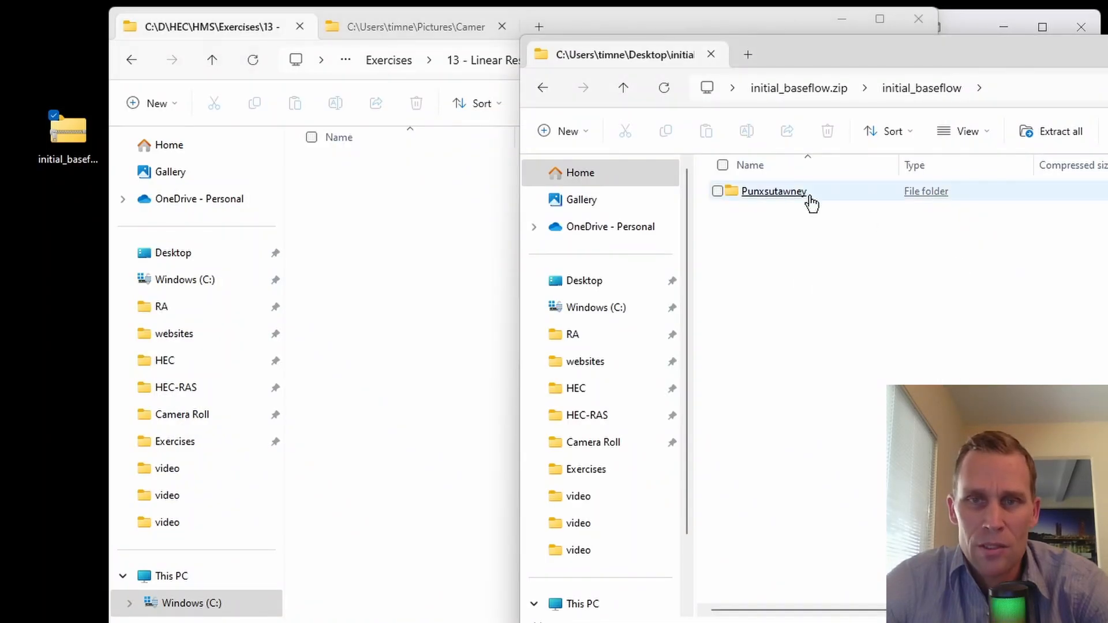
left_click_drag(807, 202, 420, 331)
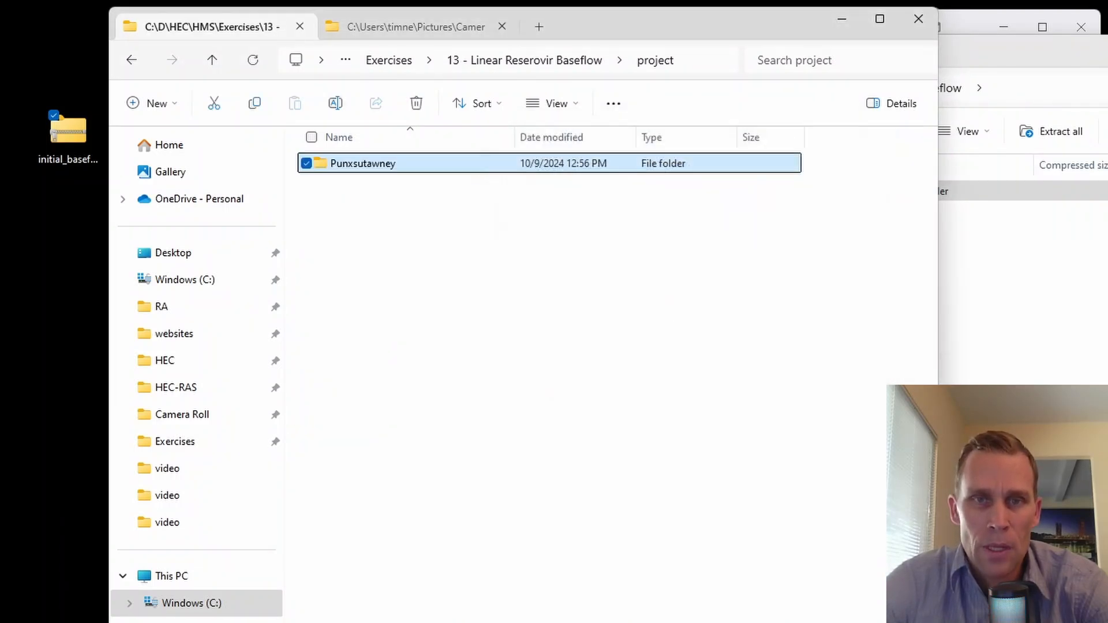
Delete initial_baseflow.zip from the desktop and locate Punxsutawney.hms in the copied Punxsutawney folder.
left_click_drag(42, 33, 80, 232)
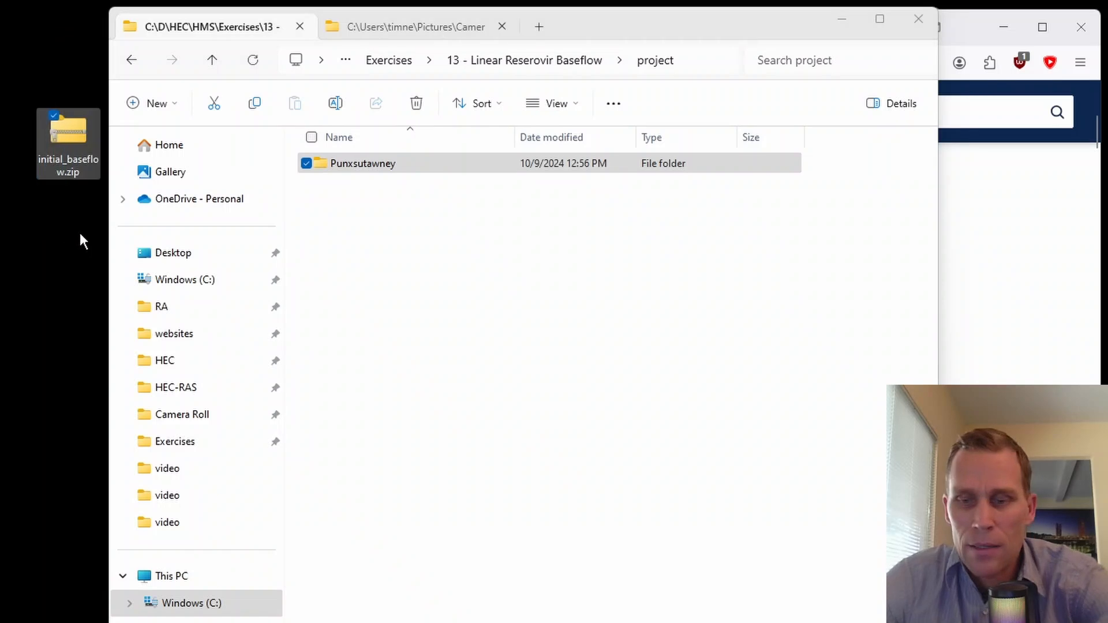
key("Delete")
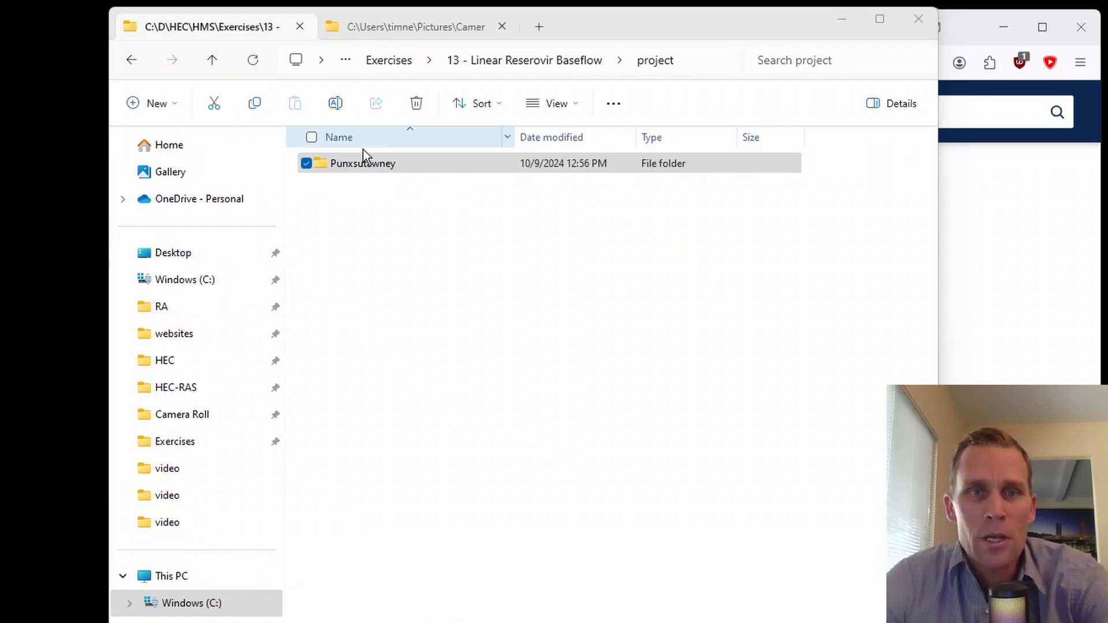
double_click(367, 165)
scroll(440, 384, "down", 5)
scroll(440, 384, "up", 2)
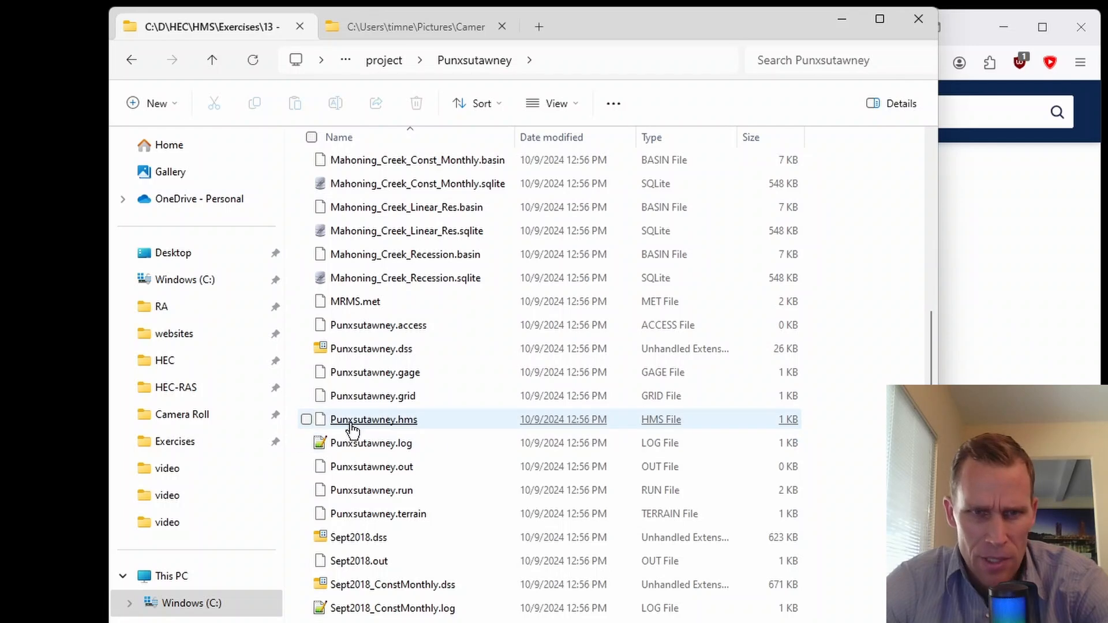
double_click(417, 427)
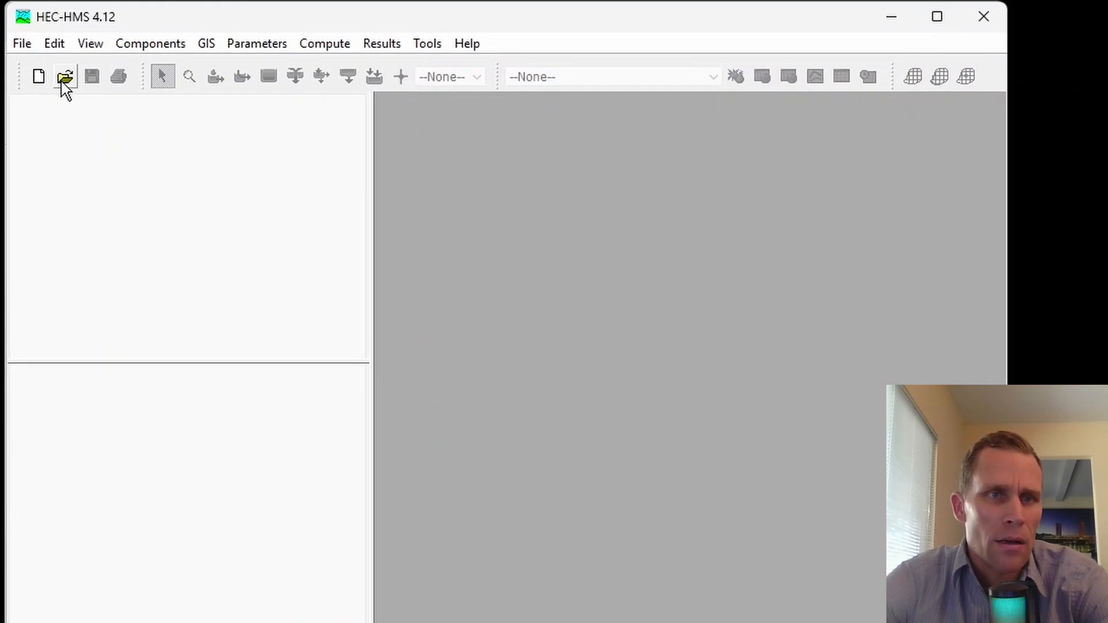
In HEC-HMS, open the project file Punxsutawney.hms from the Punxsutawney folder.
left_click(22, 43)
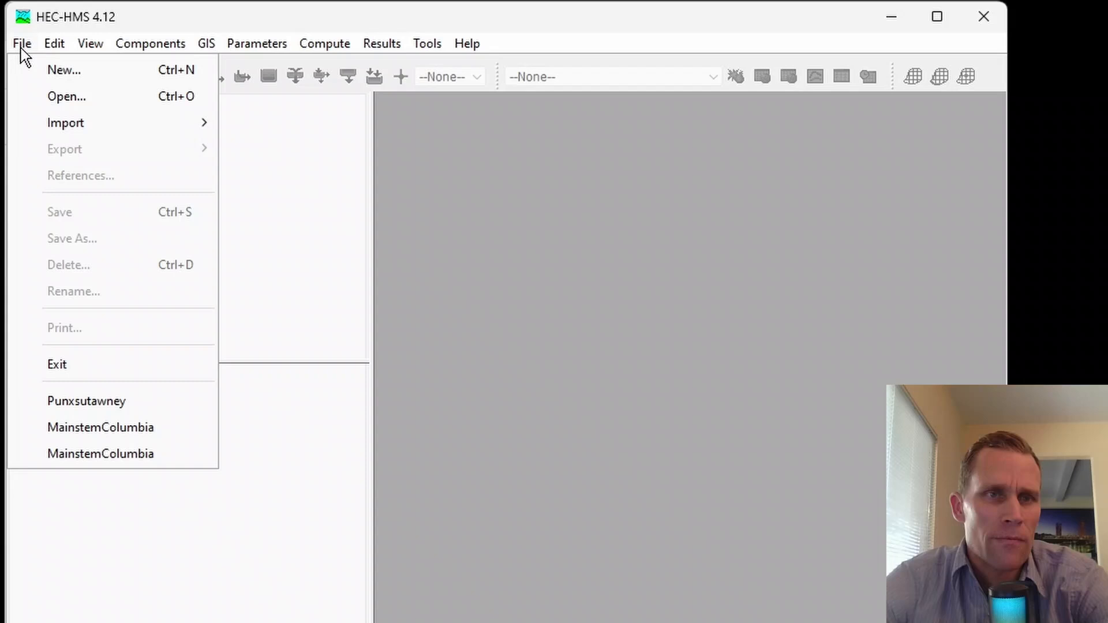
left_click(52, 96)
left_click(263, 584)
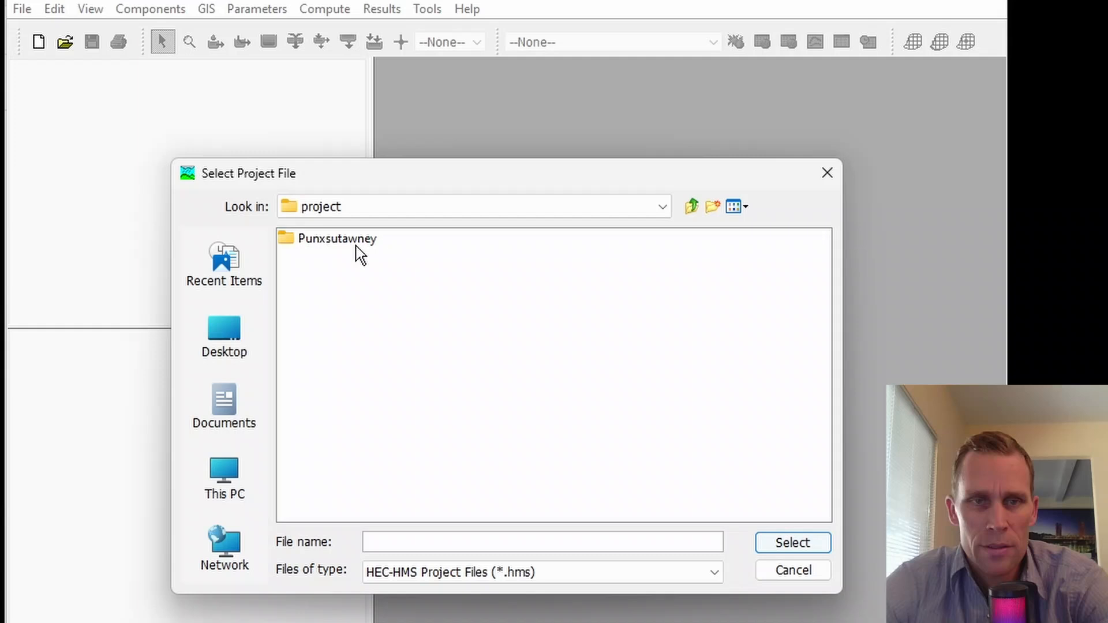
left_click(355, 246)
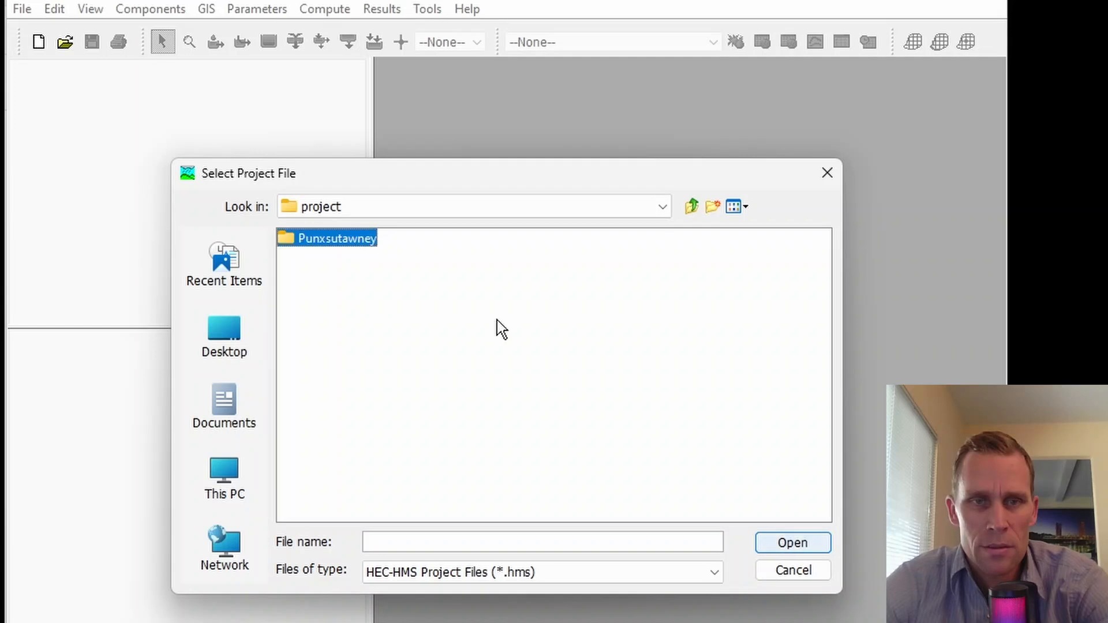
left_click(789, 545)
left_click(355, 497)
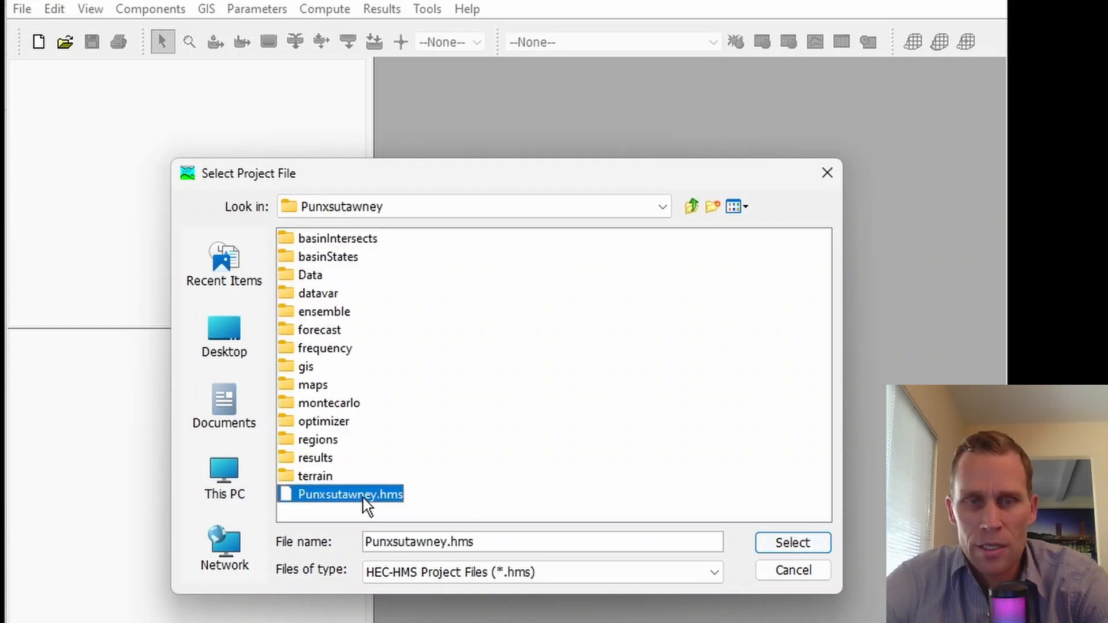
left_click(763, 543)
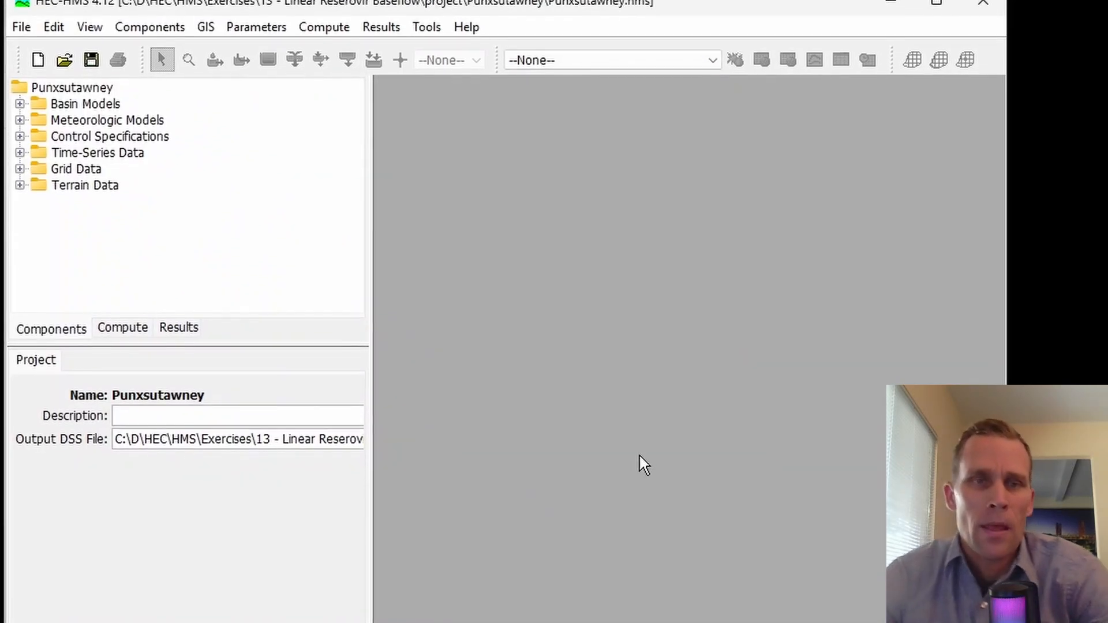
Open the Mahoning Creek Linear Res basin model and maximize its map window.
left_click(20, 120)
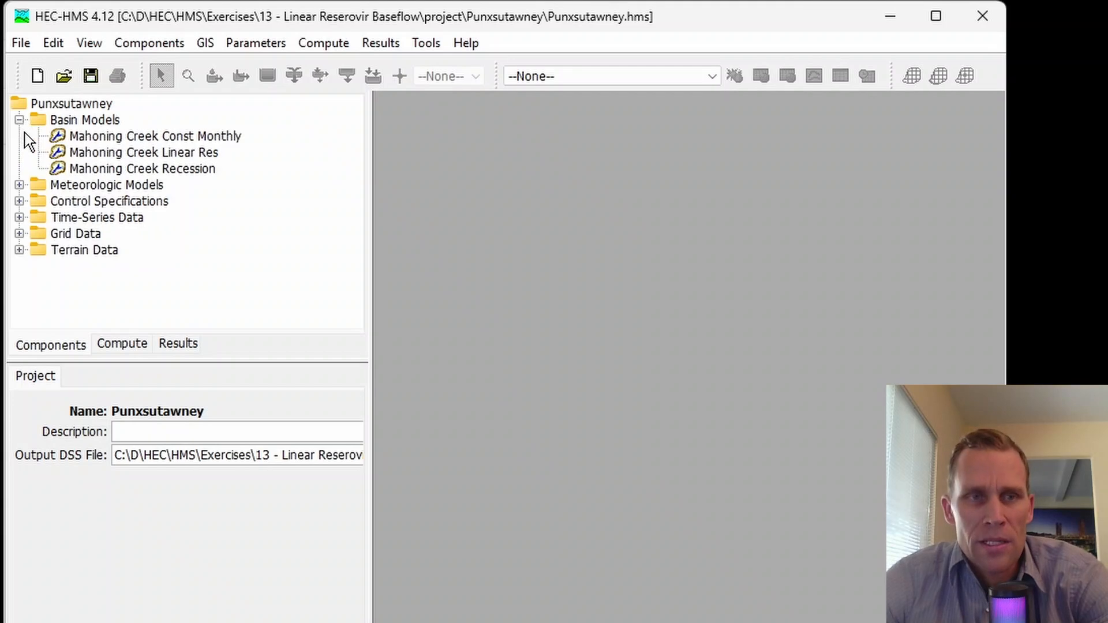
double_click(84, 152)
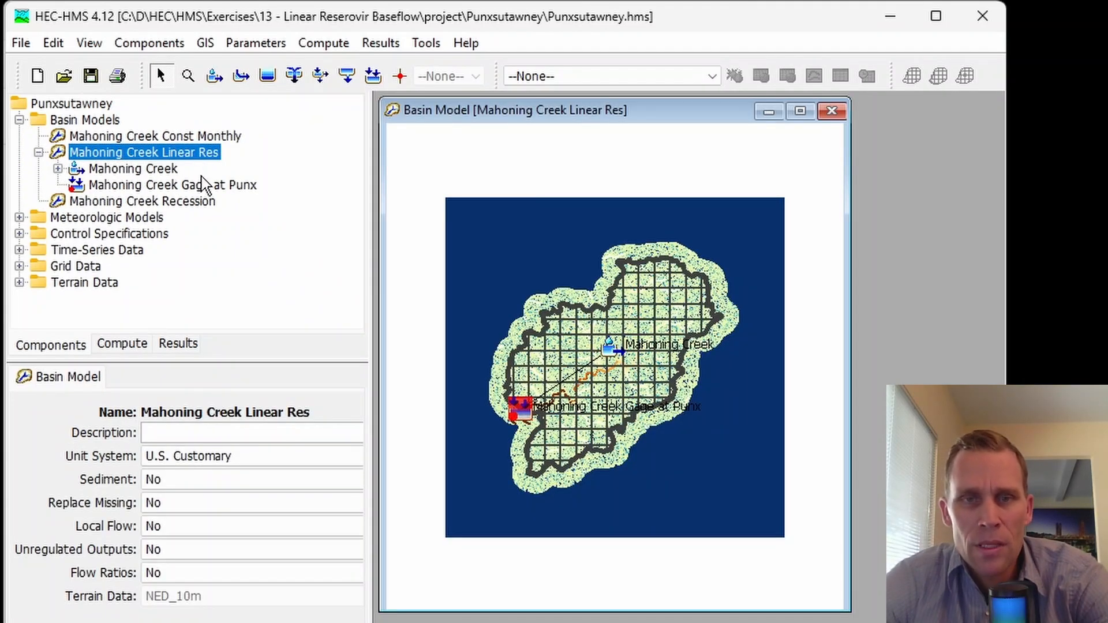
left_click(792, 113)
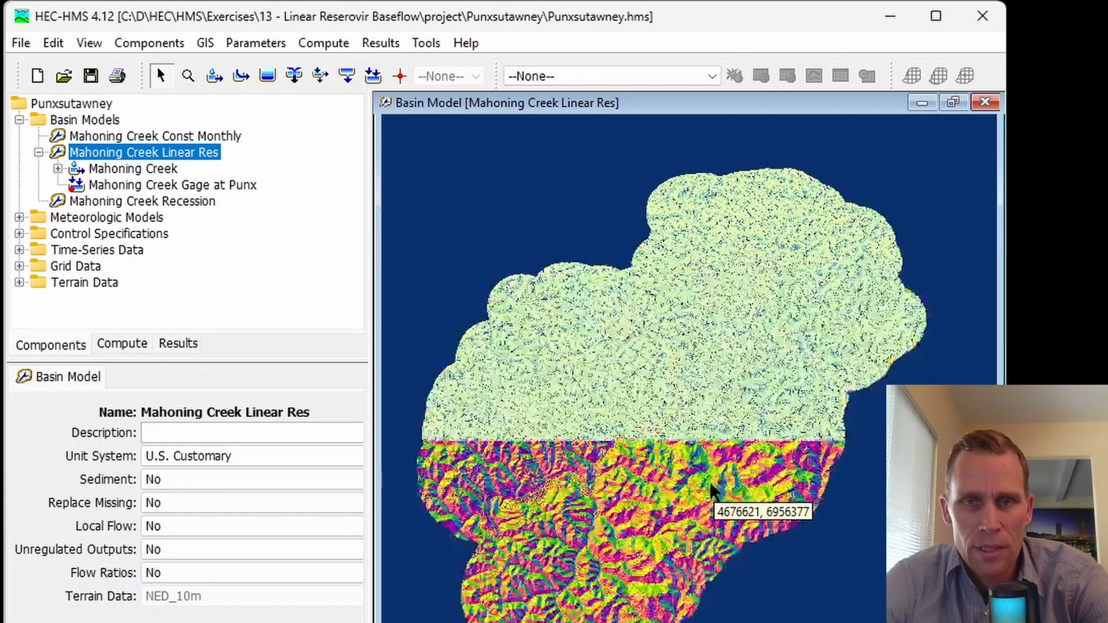
Hide the basin map's Sink Fill, Sink Locations, Flow Direction, Flow Accumulation, Identified Streams and grid layers, and show the Terrain layer.
left_click(87, 43)
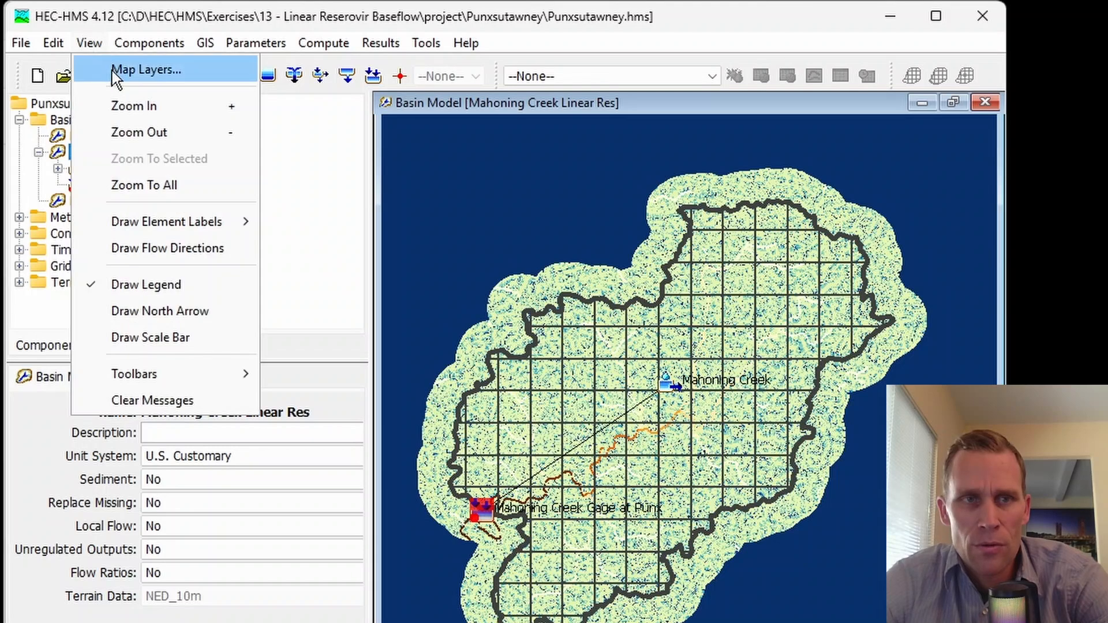
left_click(141, 70)
scroll(186, 422, "down", 2)
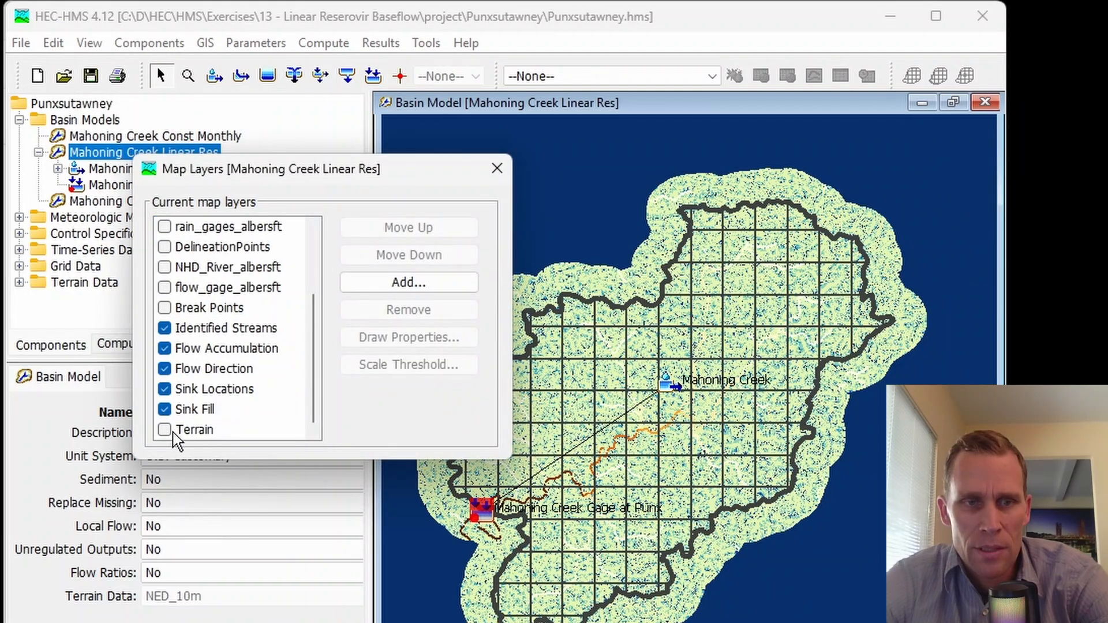
left_click(165, 409)
left_click(165, 389)
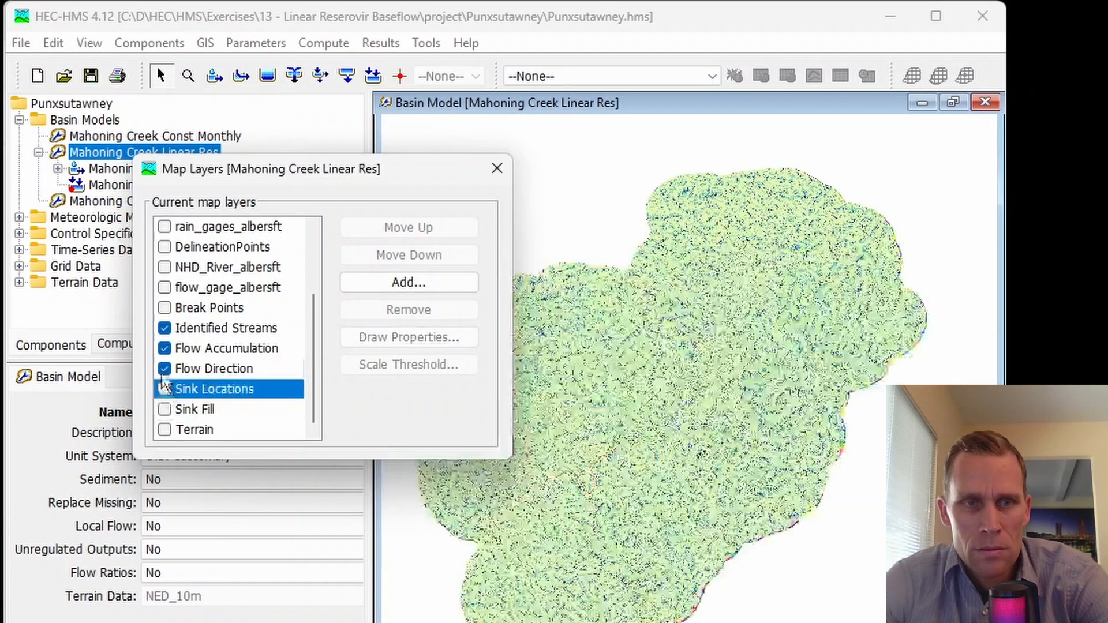
left_click(165, 369)
left_click(165, 348)
left_click(497, 168)
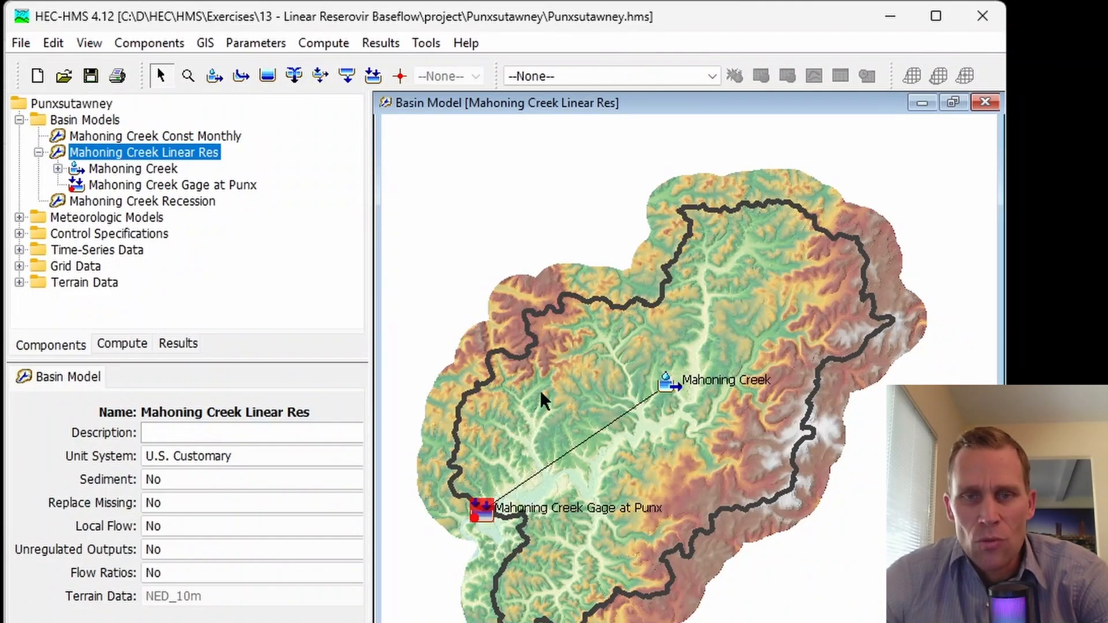
Select the Mahoning Creek Gage at Punx sink on the map and view its options.
left_click(484, 517)
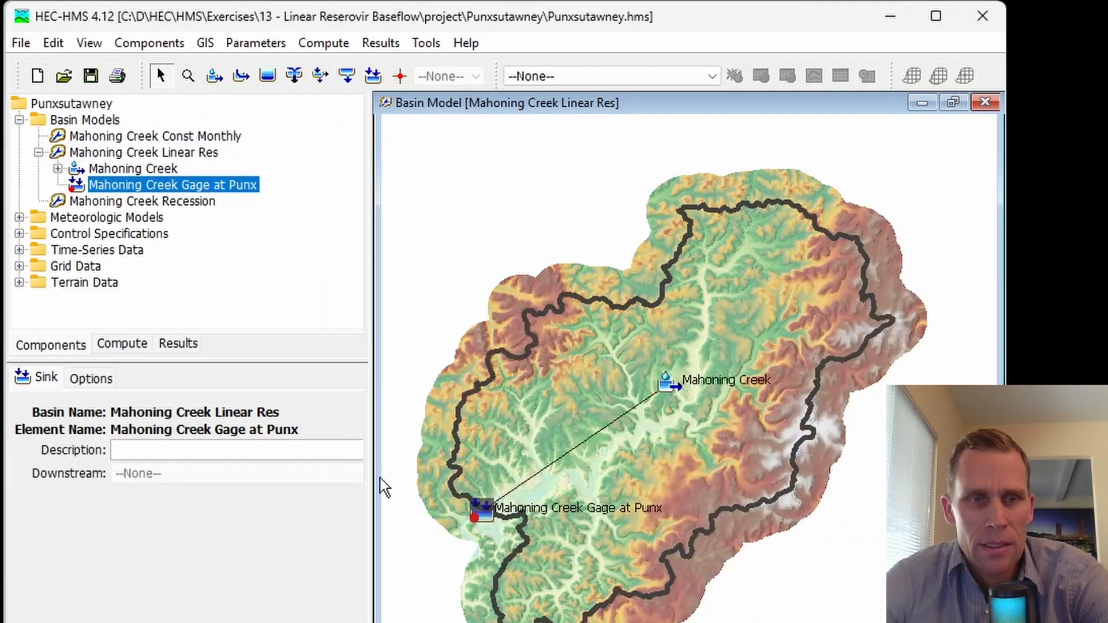
left_click(91, 379)
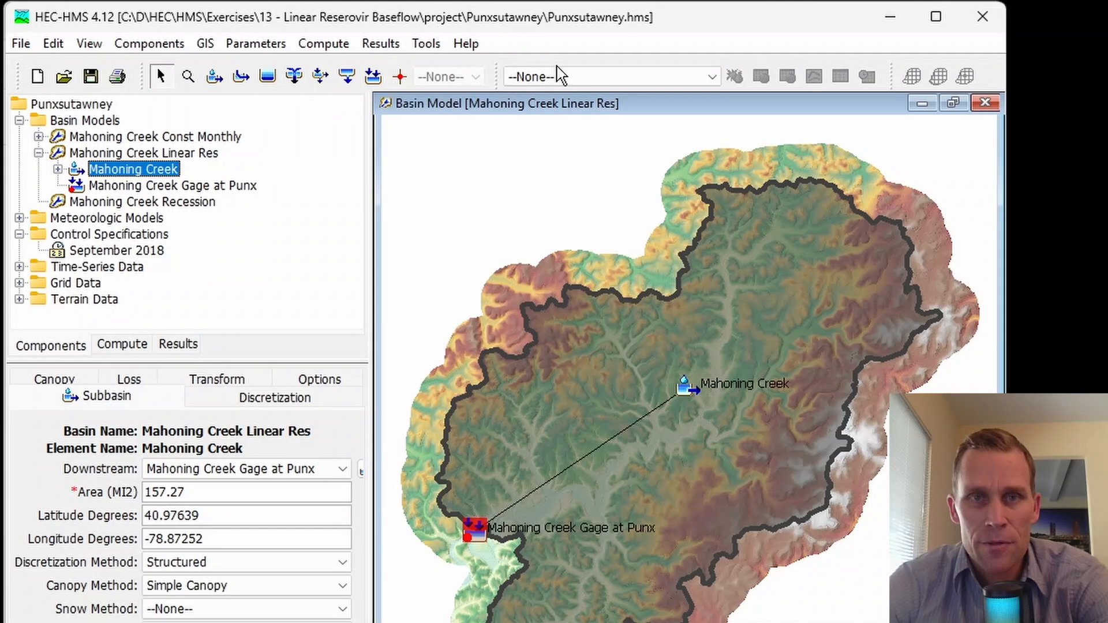
Select the simulation run Sept2018_LinearReservoir and compute it.
left_click(561, 75)
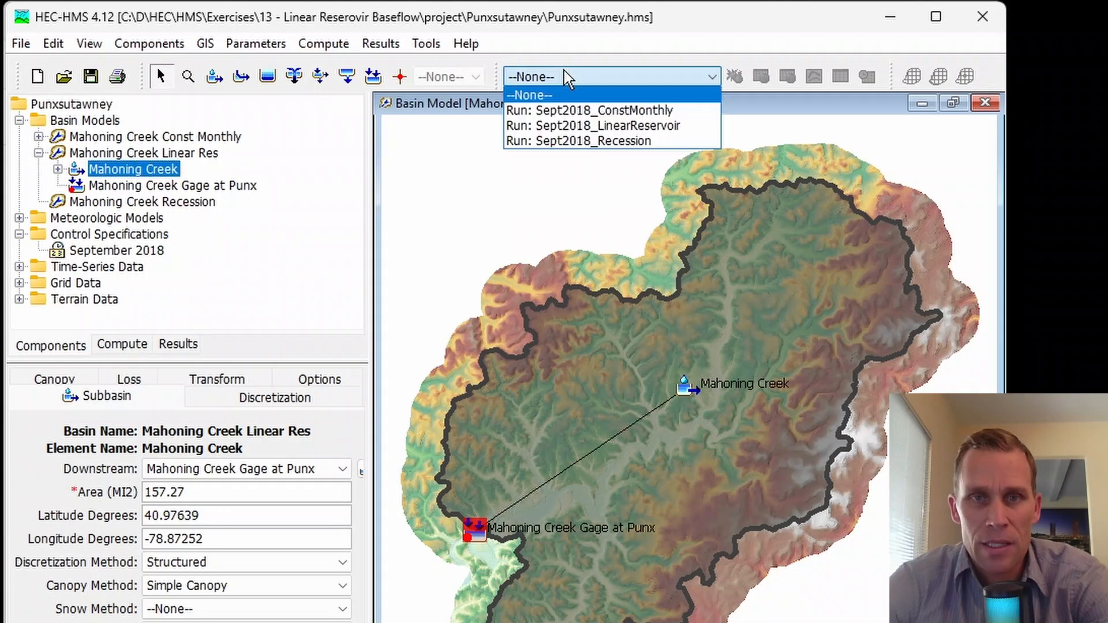
left_click(612, 126)
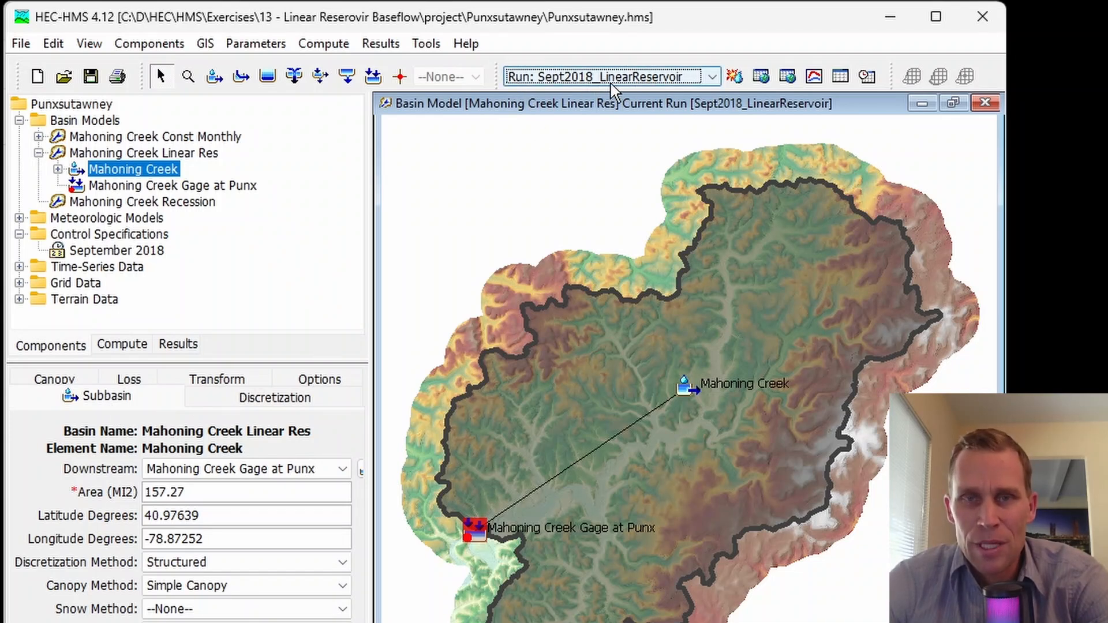
left_click(735, 76)
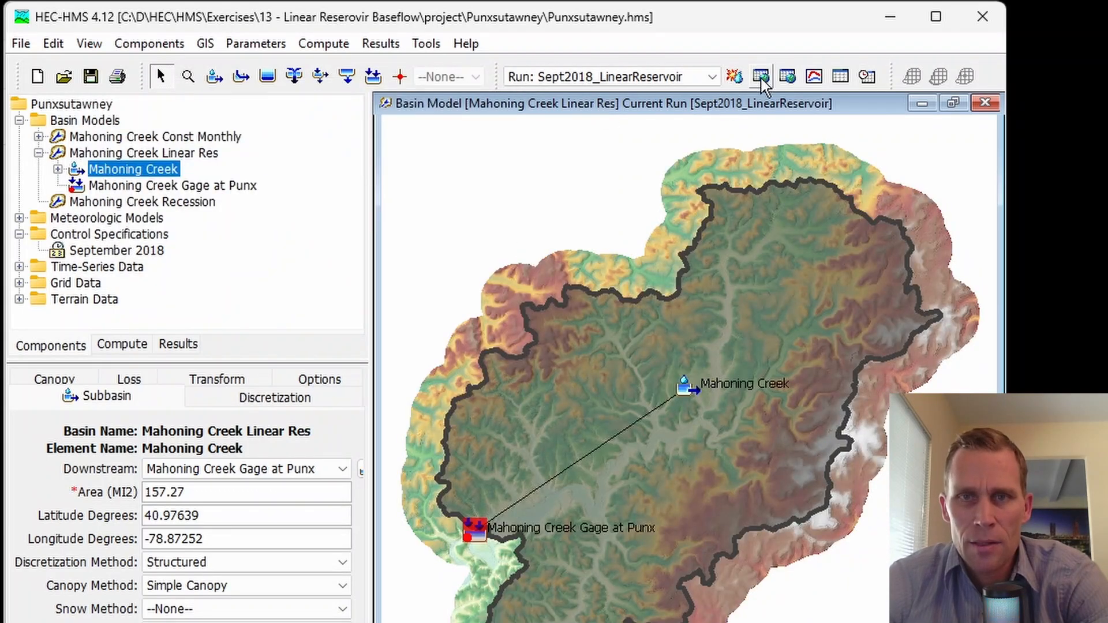
View the Mahoning Creek subbasin's result graph in an enlarged window, highlighting the Baseflow and Observed Flow series.
left_click(815, 77)
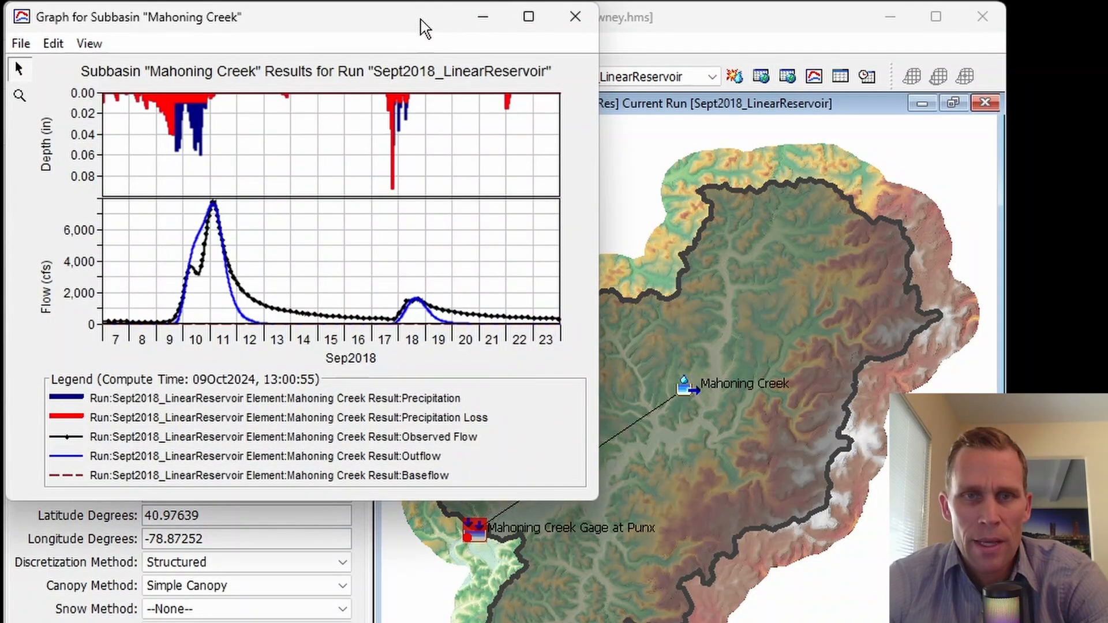
left_click_drag(599, 500, 791, 622)
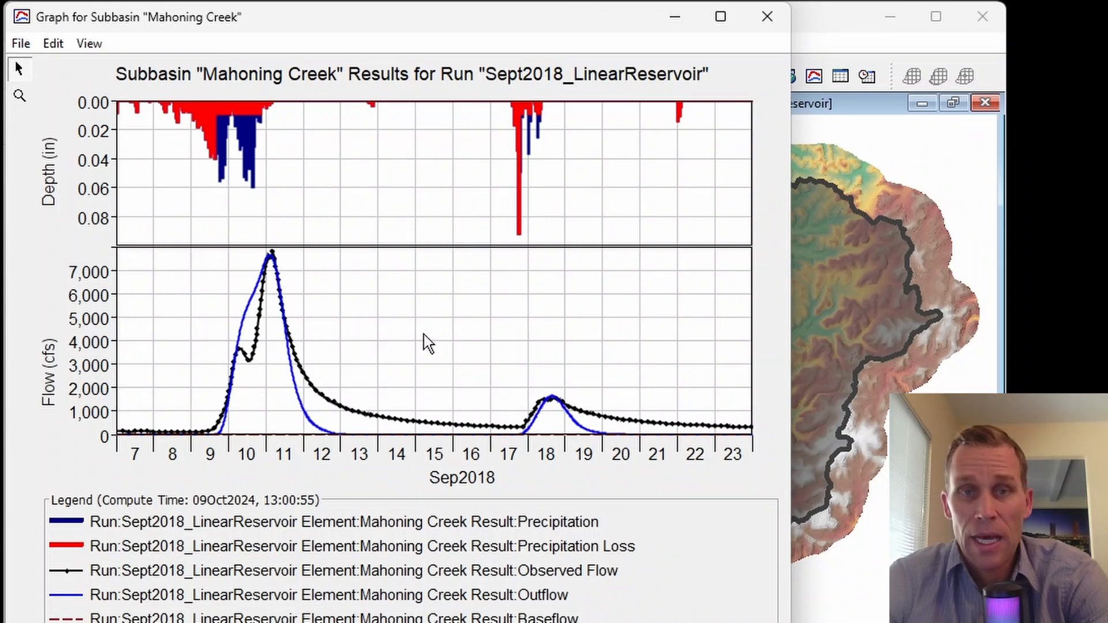
left_click(173, 616)
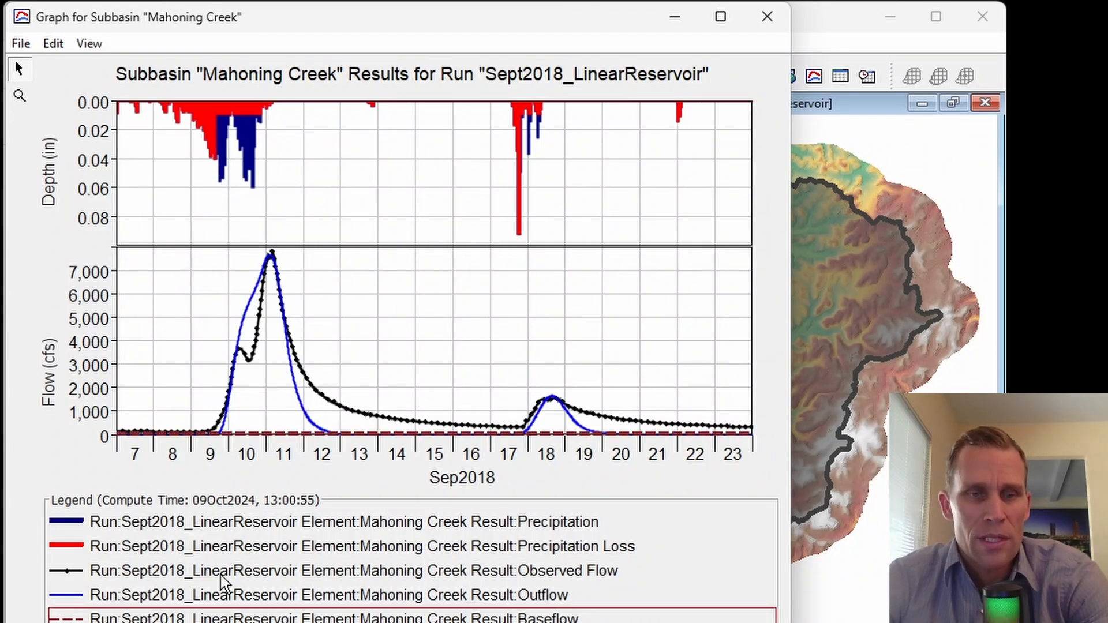
left_click(254, 571)
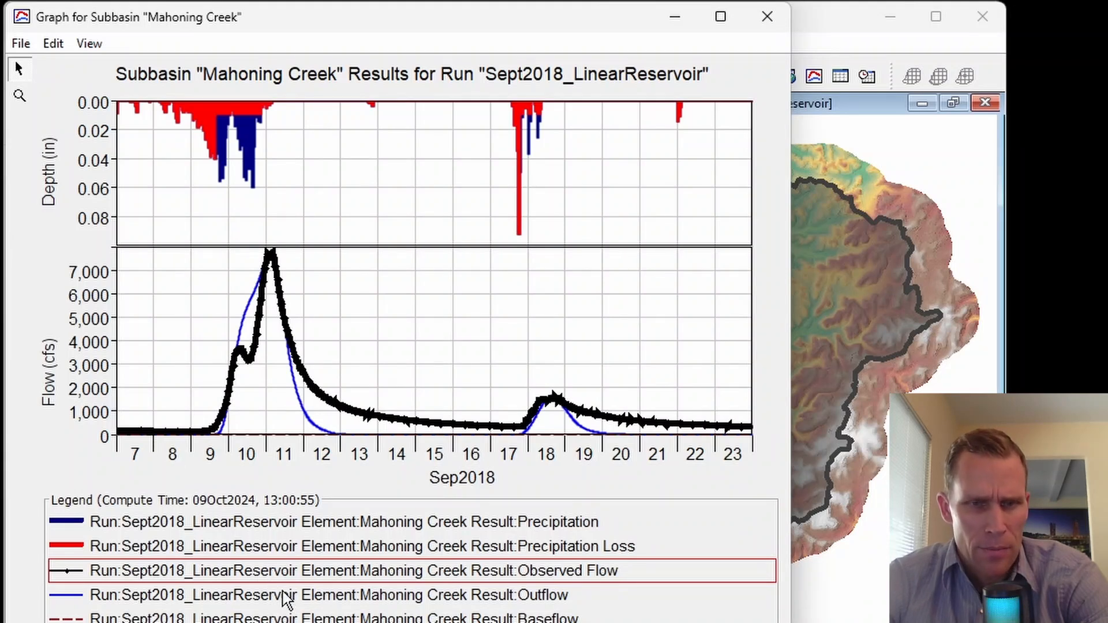
Highlight the Outflow series in the Mahoning Creek subbasin's result graph and close the graph.
left_click(301, 596)
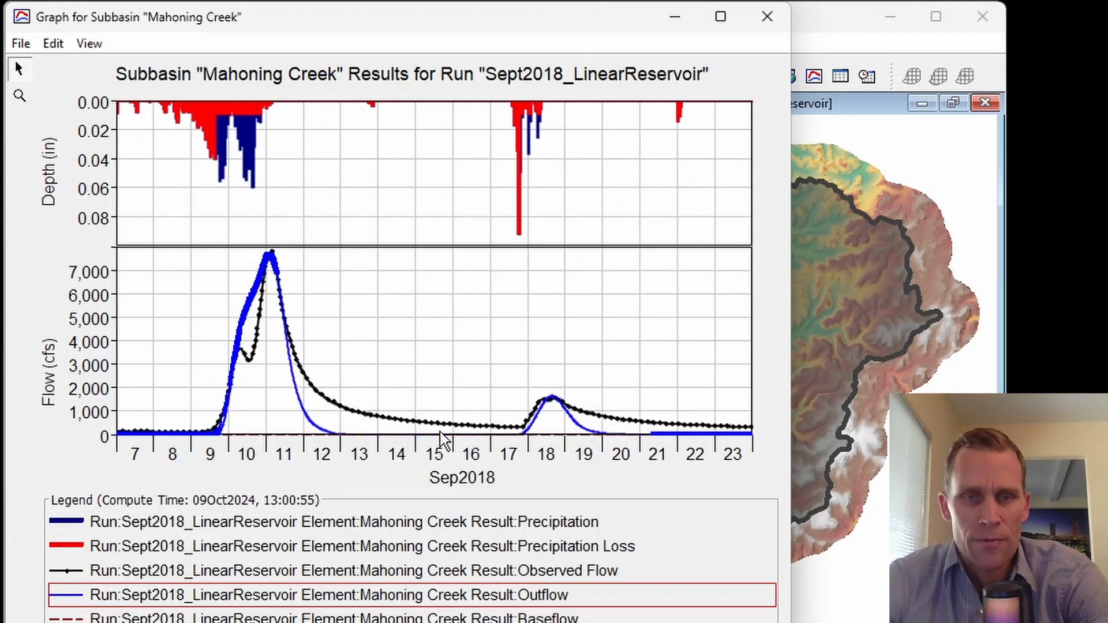
left_click(772, 26)
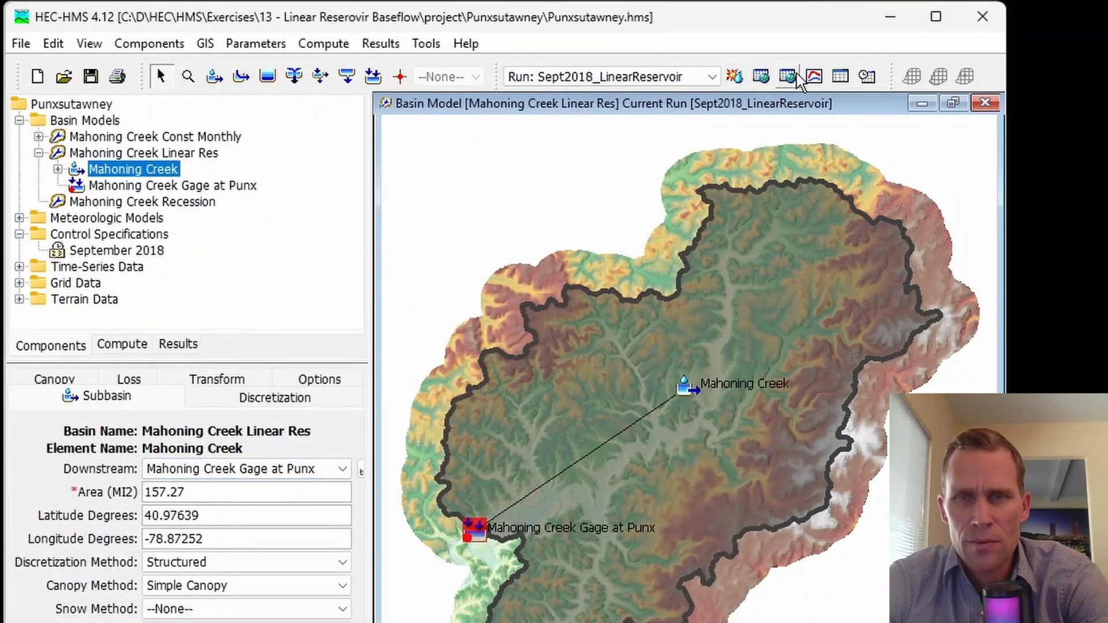
Review the Mahoning Creek subbasin's summary results with volumes in ACRE-FT and in IN, and close the summary.
left_click(864, 78)
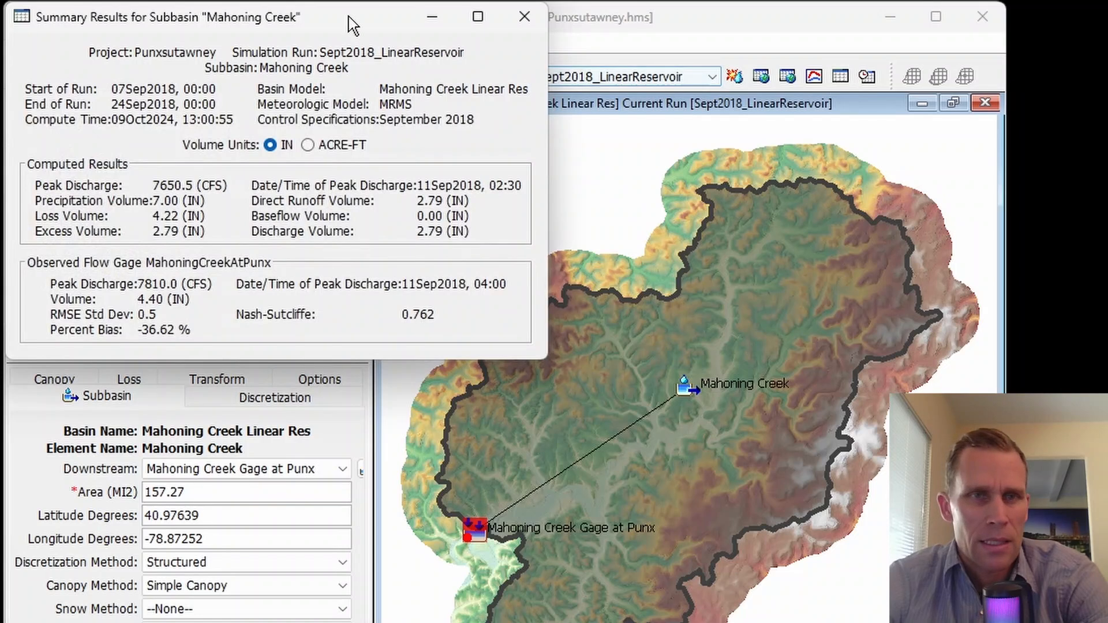
left_click_drag(346, 23, 453, 126)
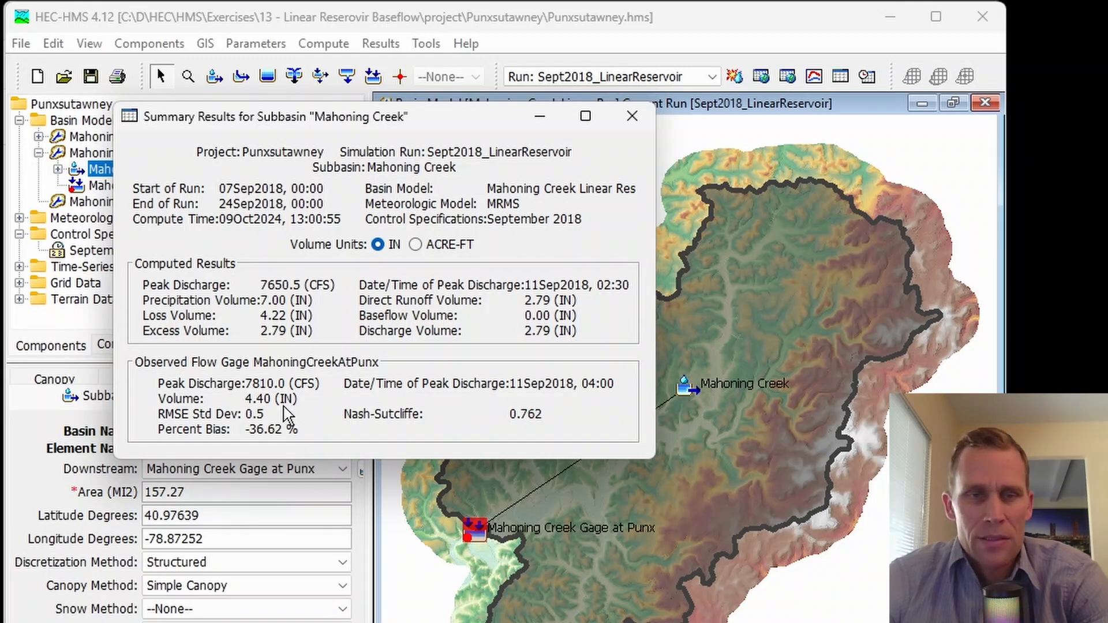
left_click(415, 245)
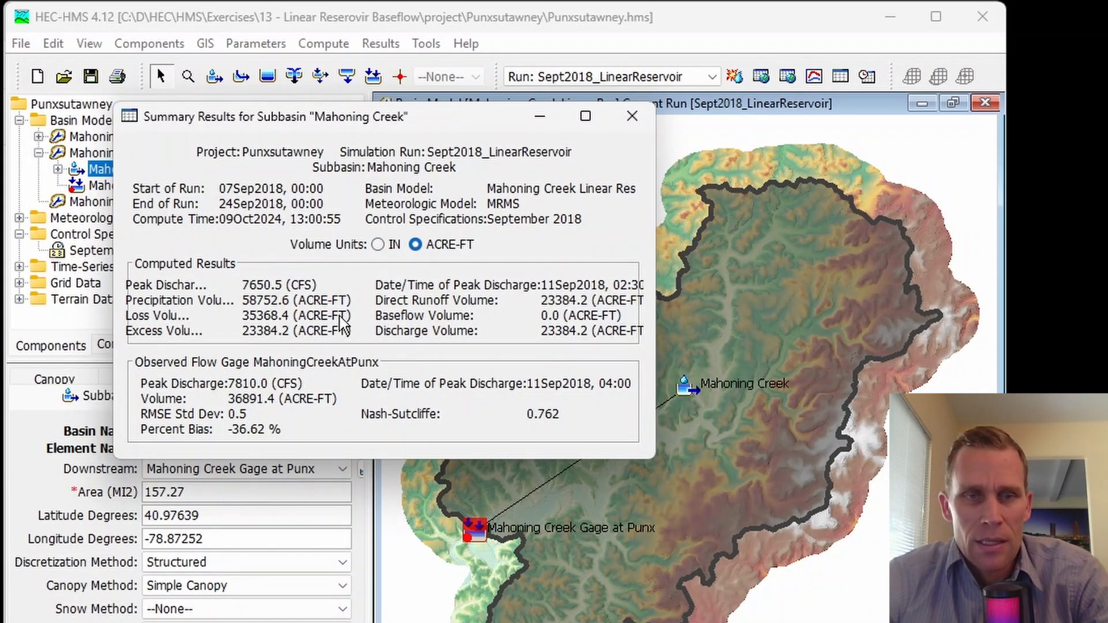
left_click(378, 244)
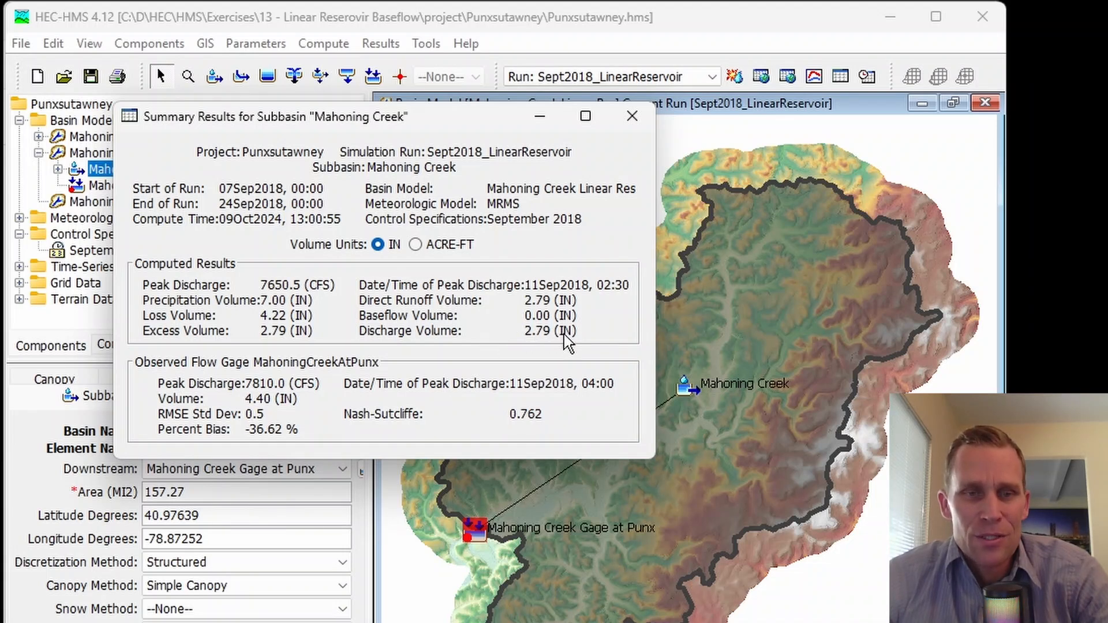
mouse_move(214, 411)
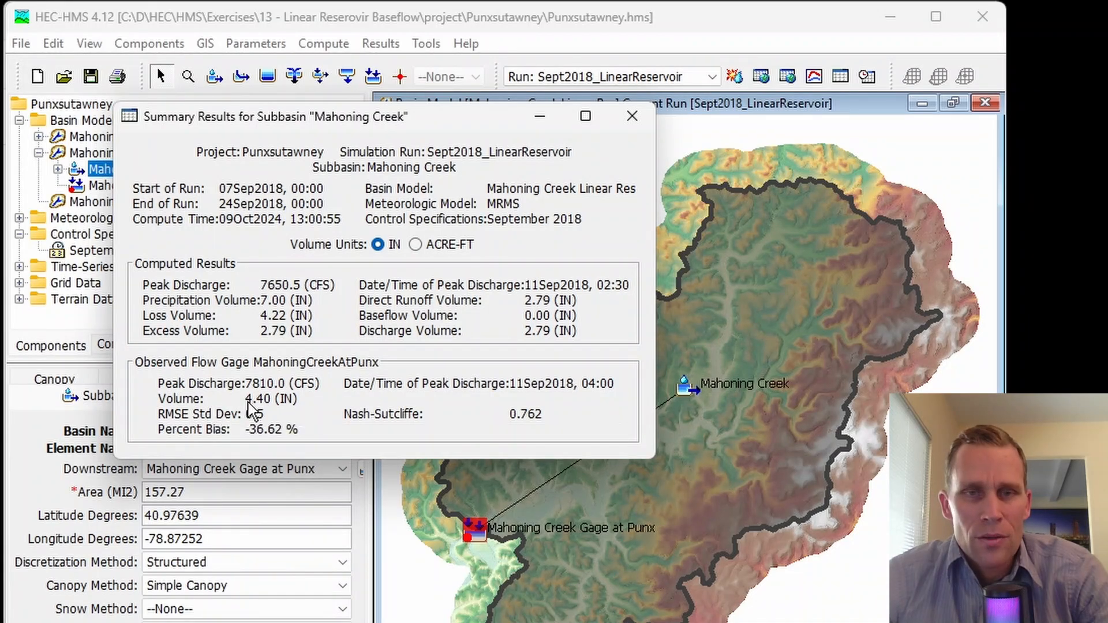
left_click(633, 116)
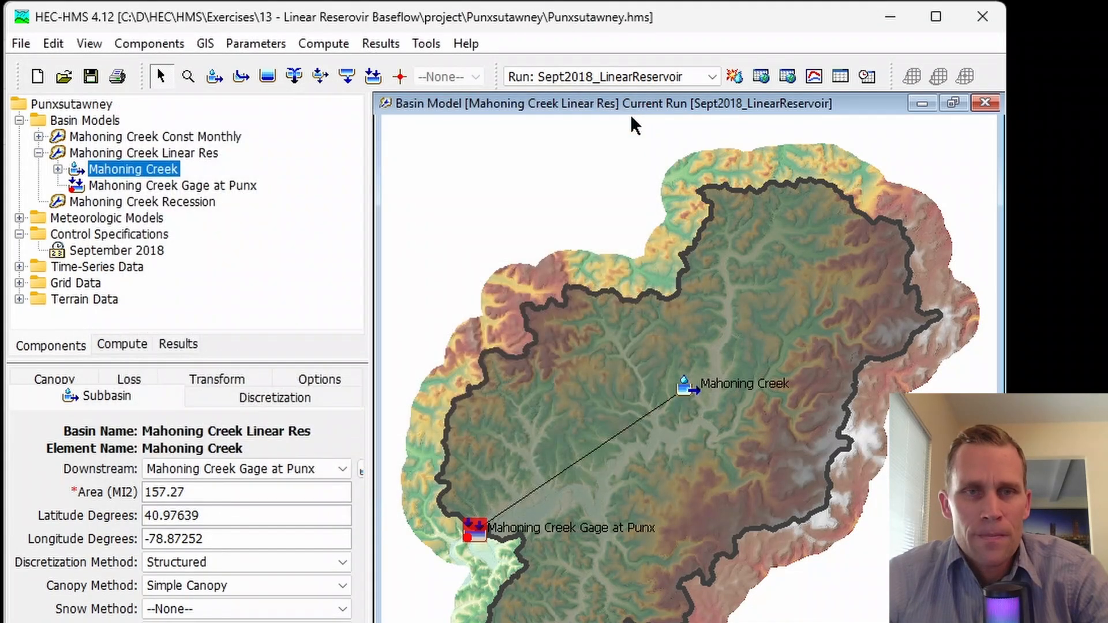
Set the baseflow method of the Mahoning Creek subbasin in the Mahoning Creek Linear Res basin model to Linear Reservoir.
left_click(124, 172)
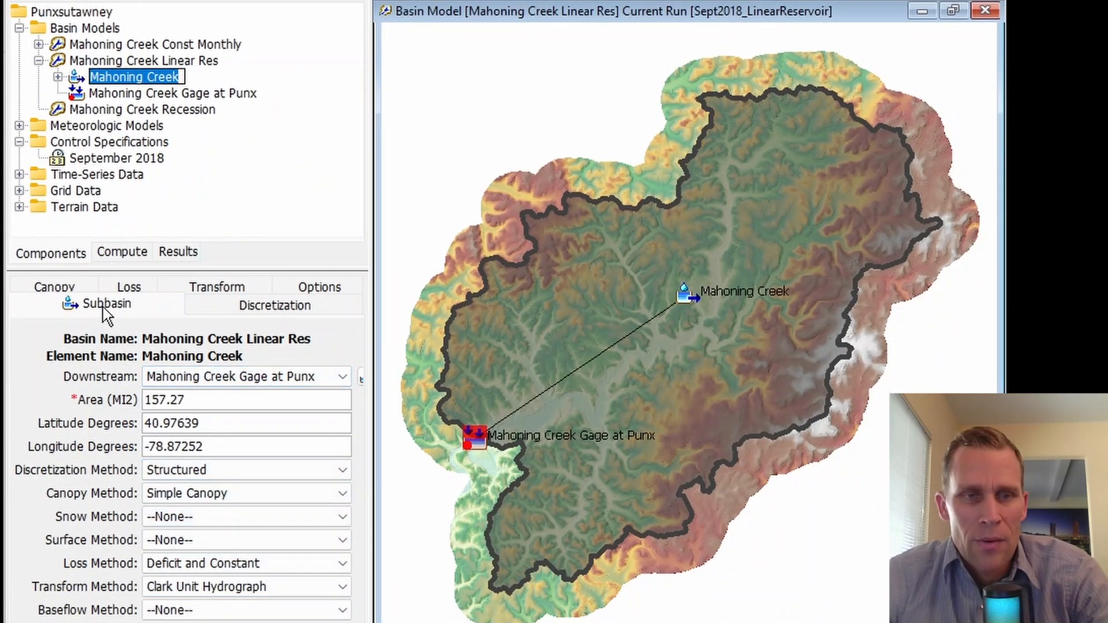
left_click(99, 307)
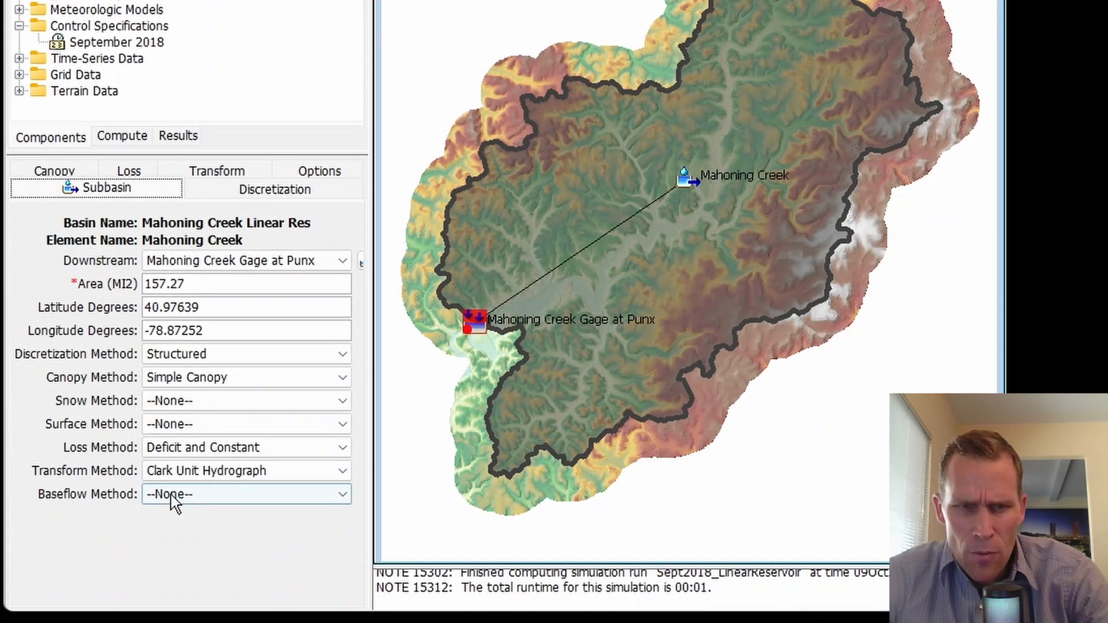
left_click(210, 495)
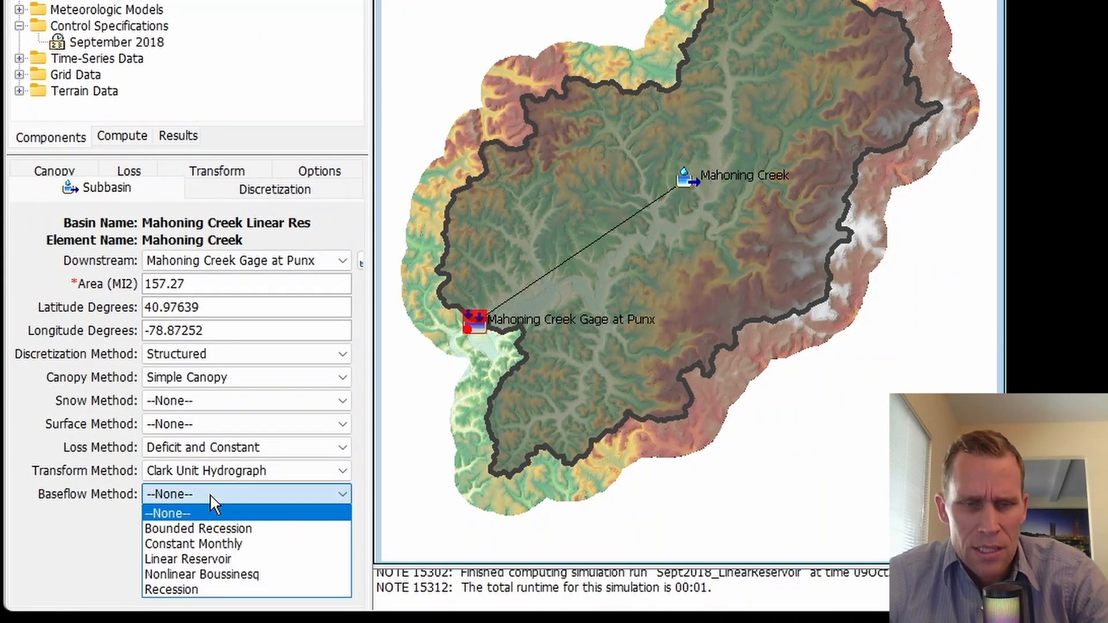
left_click(212, 559)
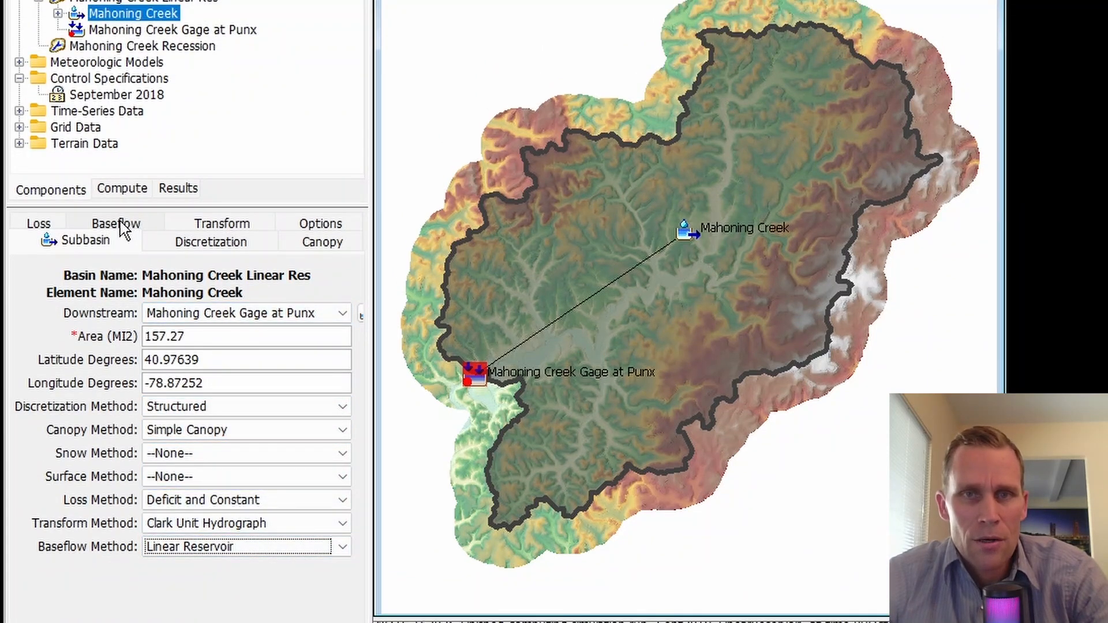
Set the subbasin's baseflow parameters to 2 layers with the initial type Discharge Per Area.
left_click(120, 226)
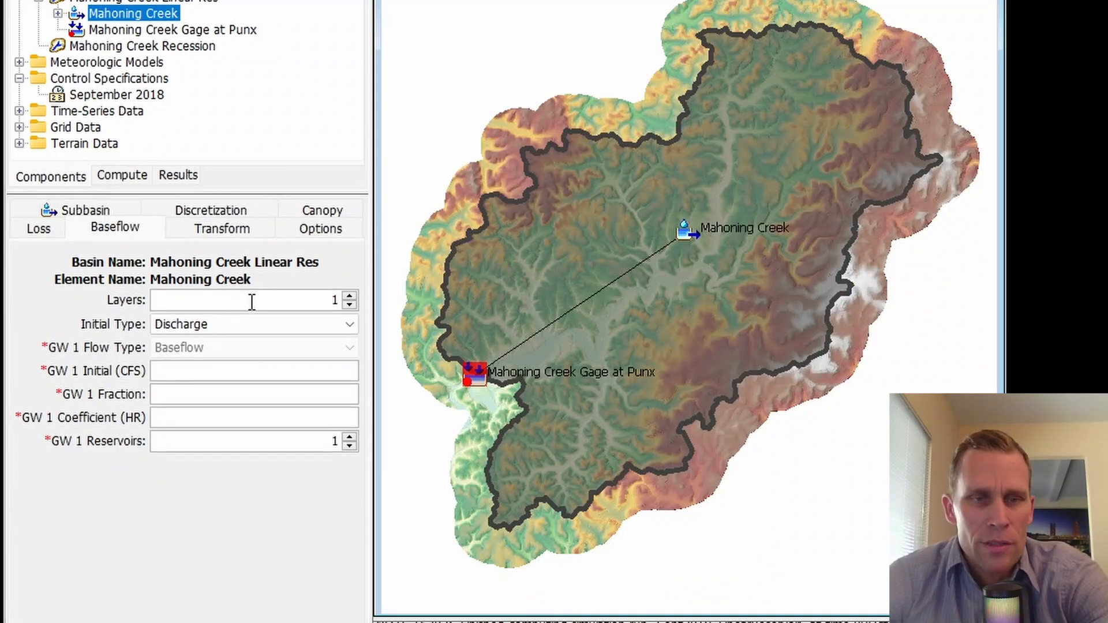
left_click(349, 296)
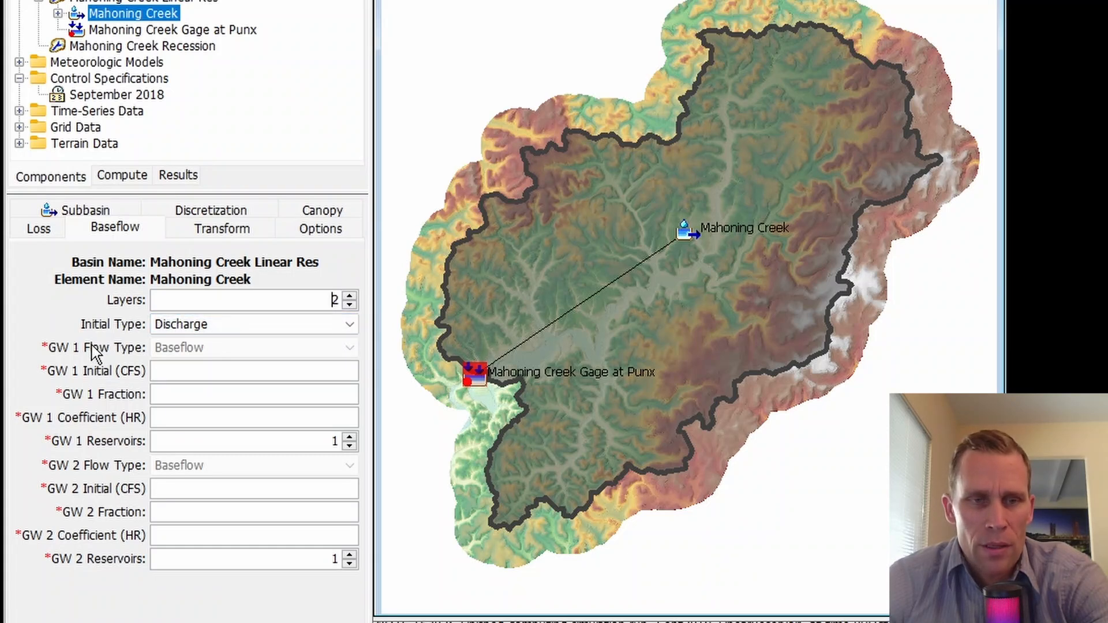
mouse_move(95, 352)
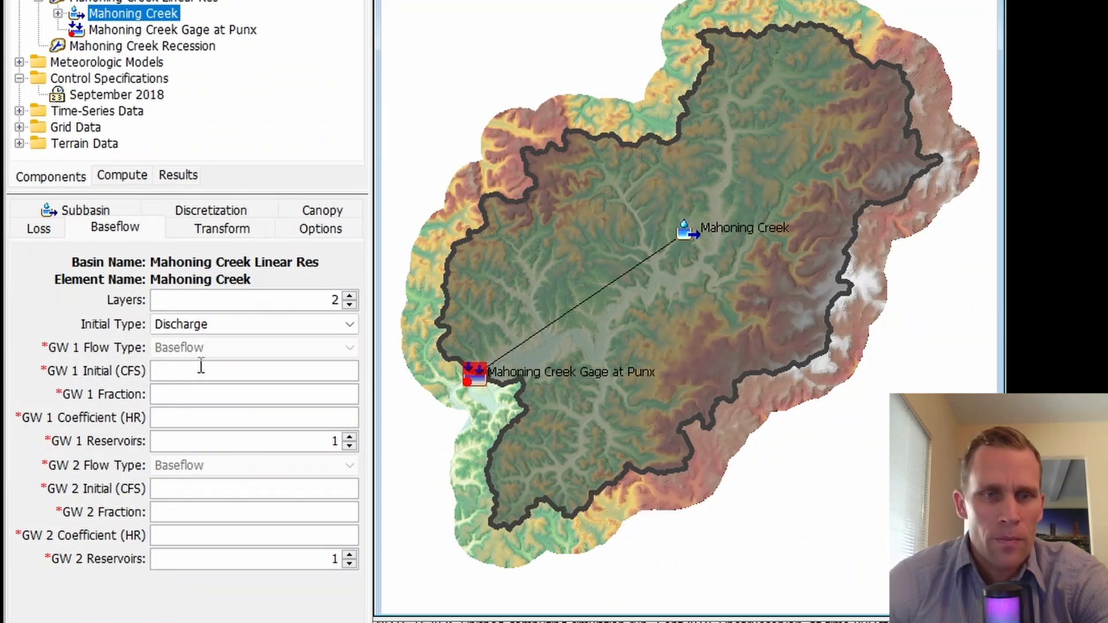
left_click(237, 332)
left_click(241, 359)
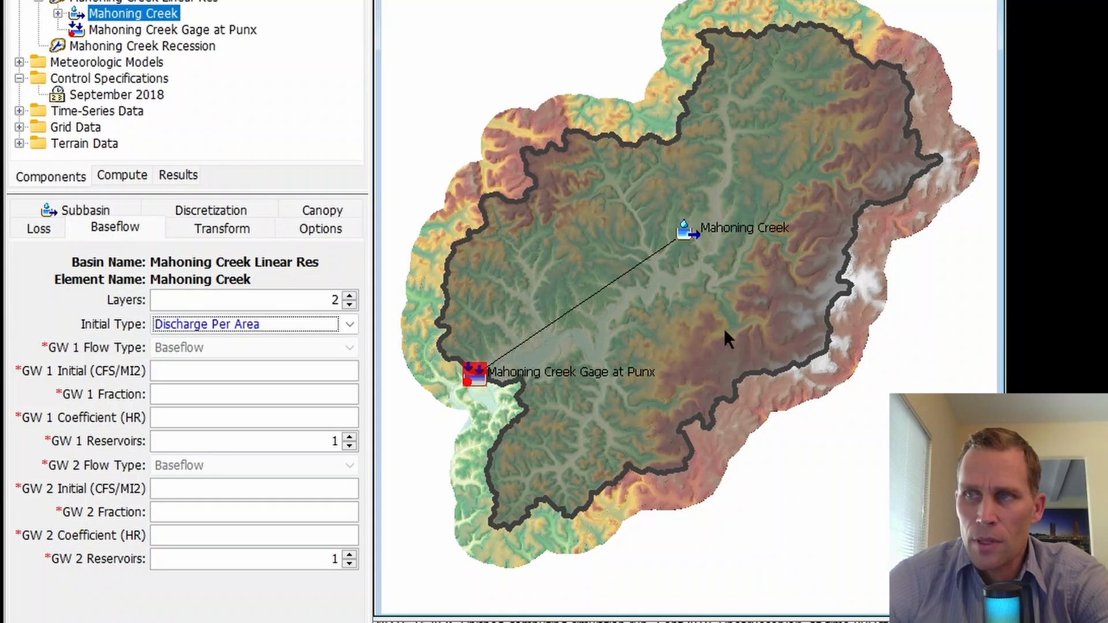
Set the initial discharge to 0 CFS/MI2 and the fraction to .5 for both GW 1 and GW 2.
left_click(222, 372)
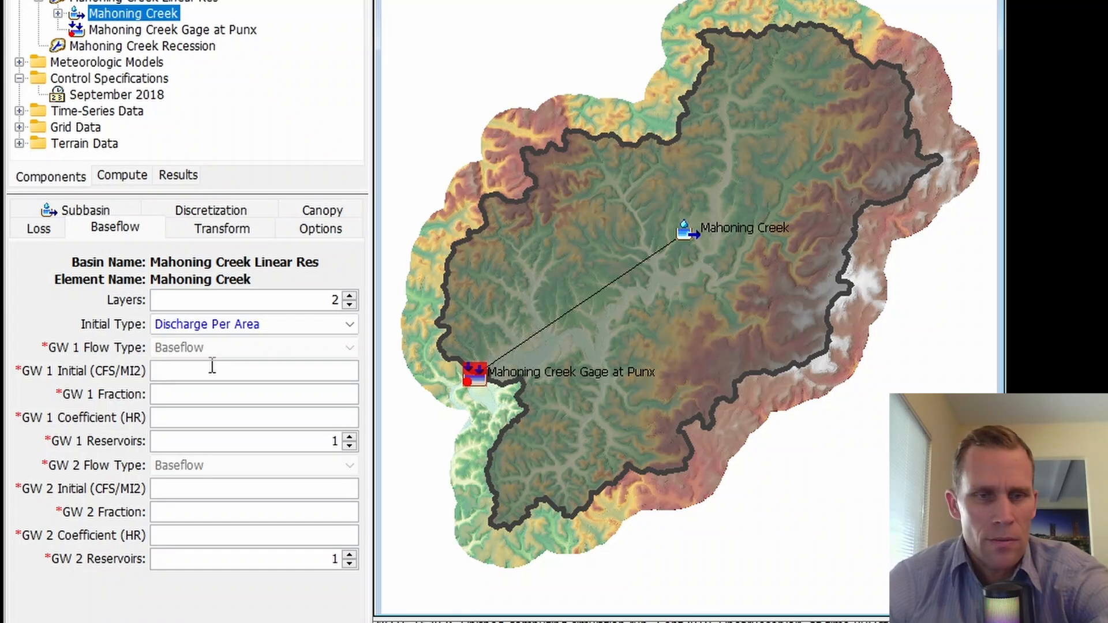
type("0")
left_click(156, 489)
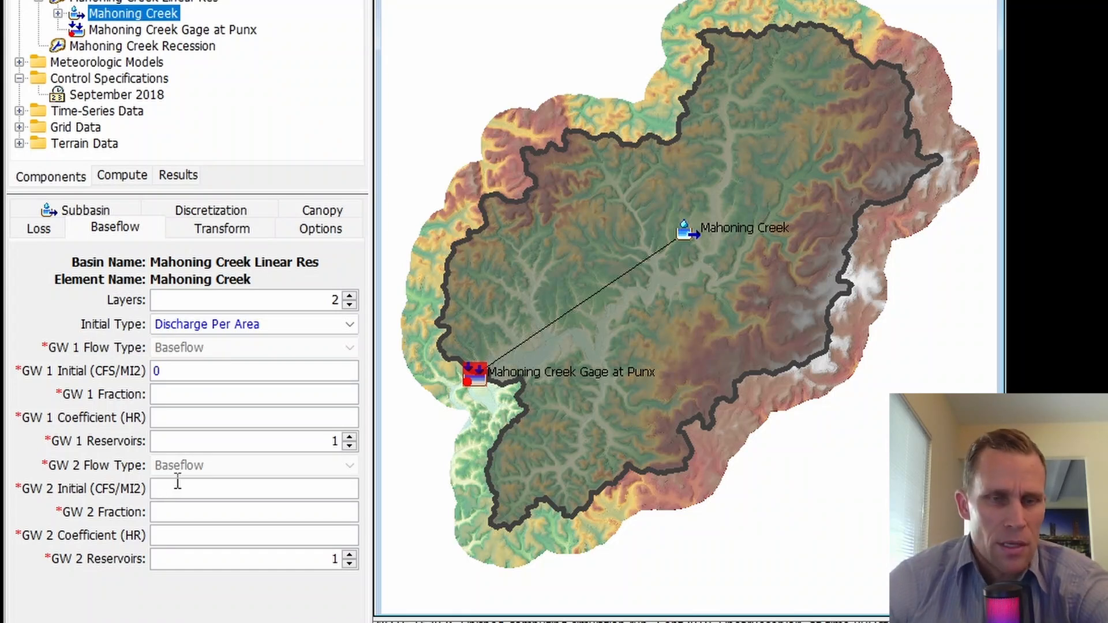
type("0")
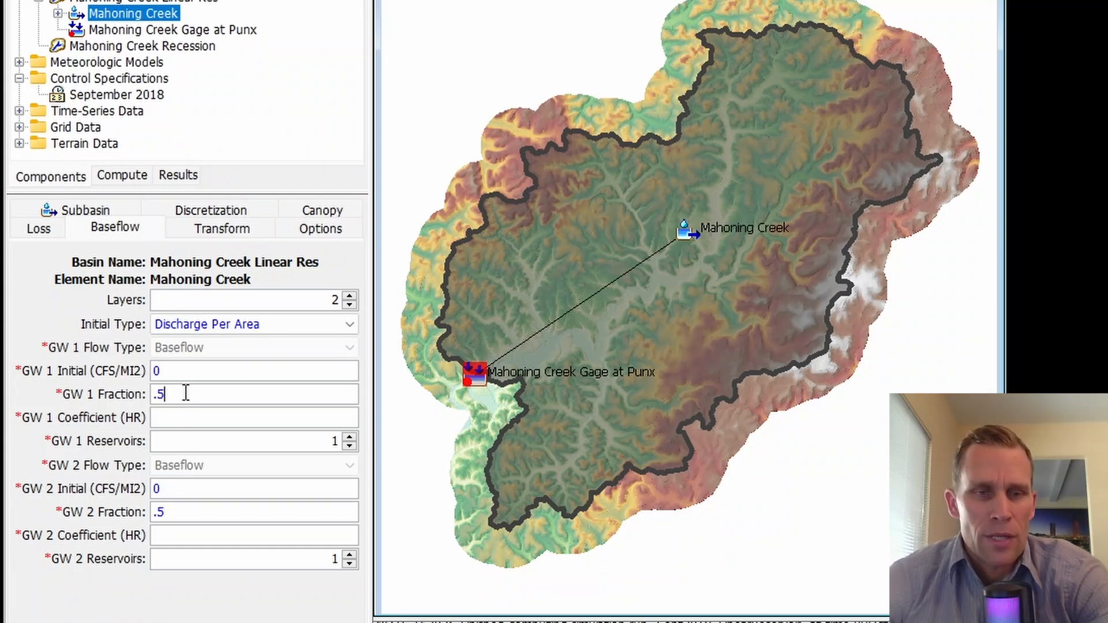
left_click_drag(185, 394, 153, 395)
left_click_drag(182, 512, 152, 512)
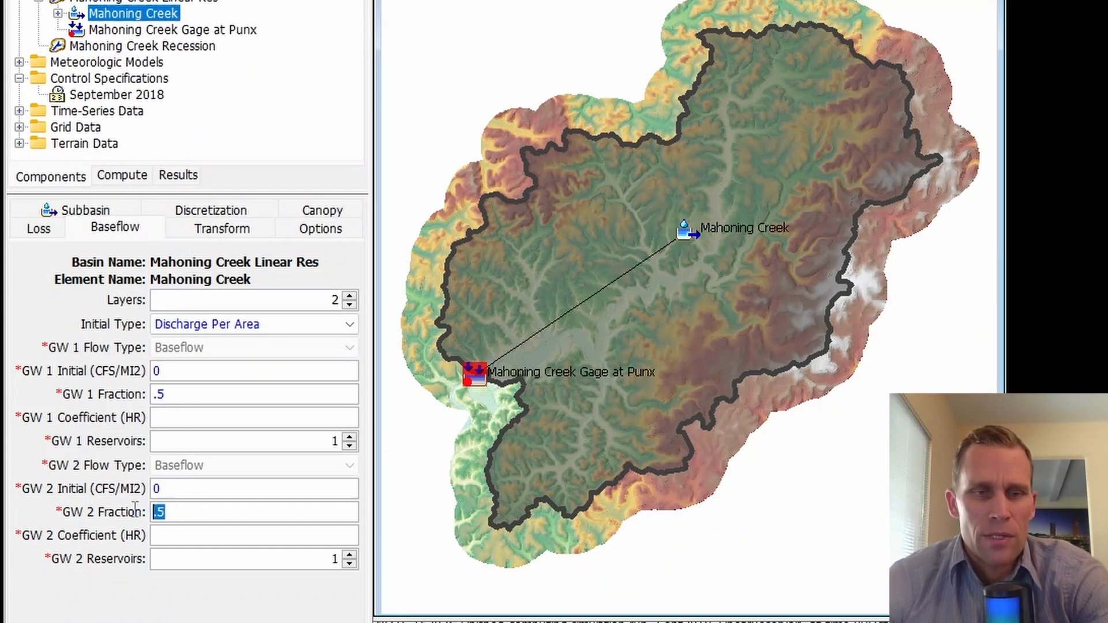
Set the GW 1 coefficient to 24 hours and the GW 2 coefficient to 80 hours, with 1 reservoir for GW 2.
left_click(173, 417)
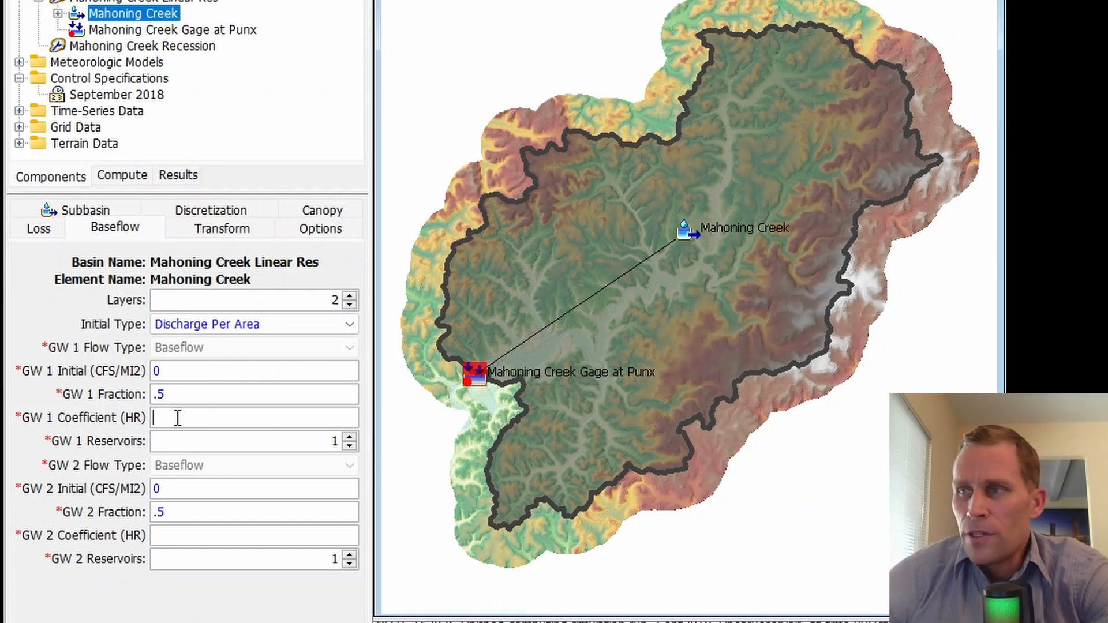
type("24")
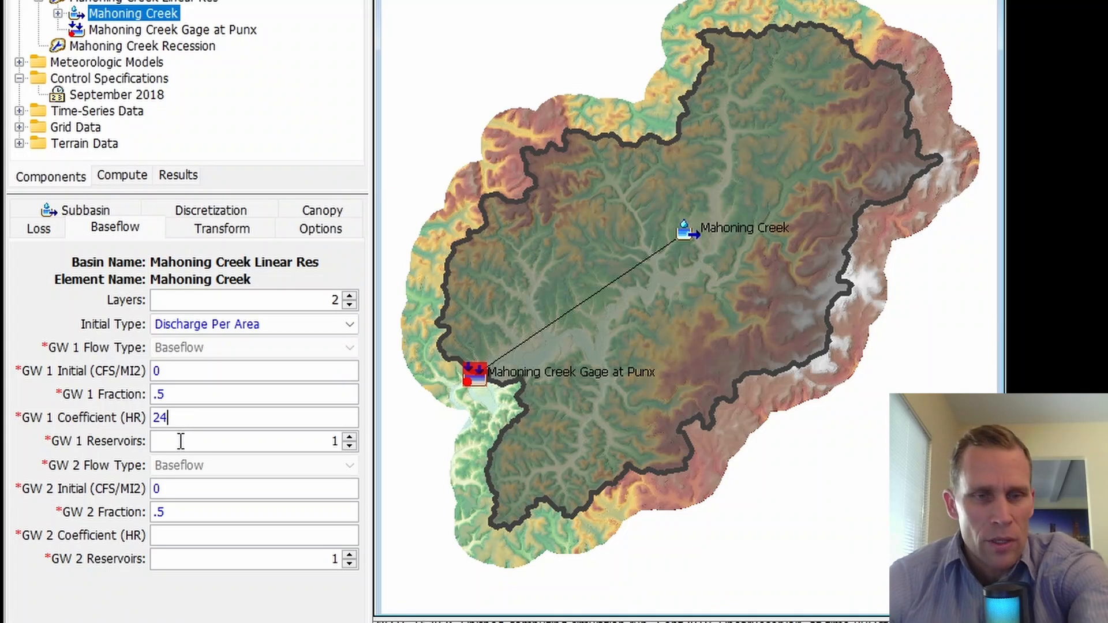
type("80")
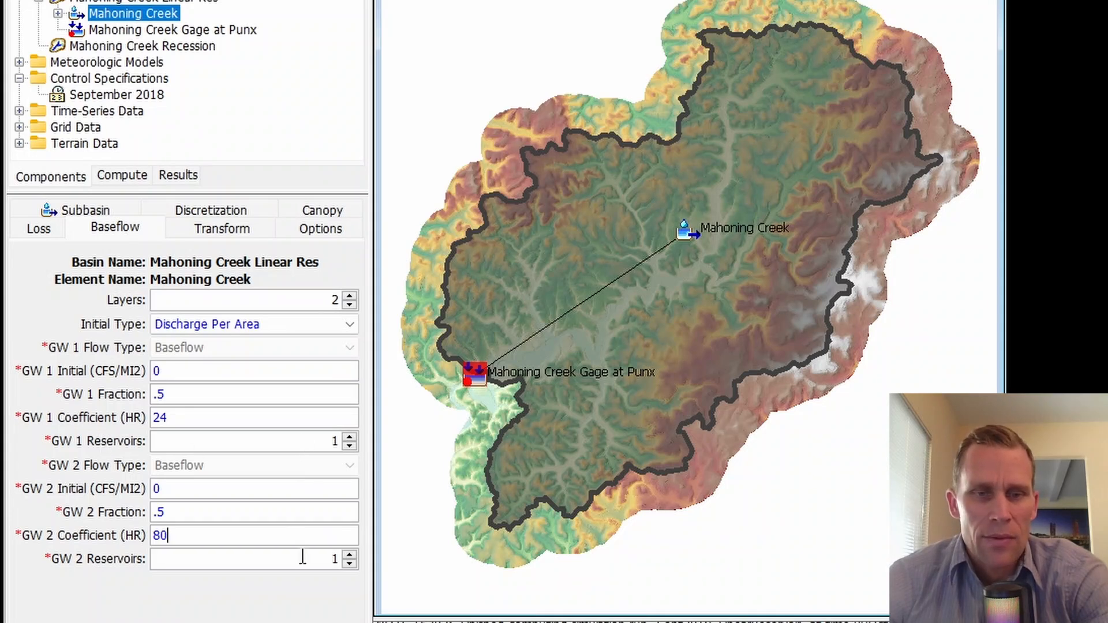
left_click(334, 560)
type("1")
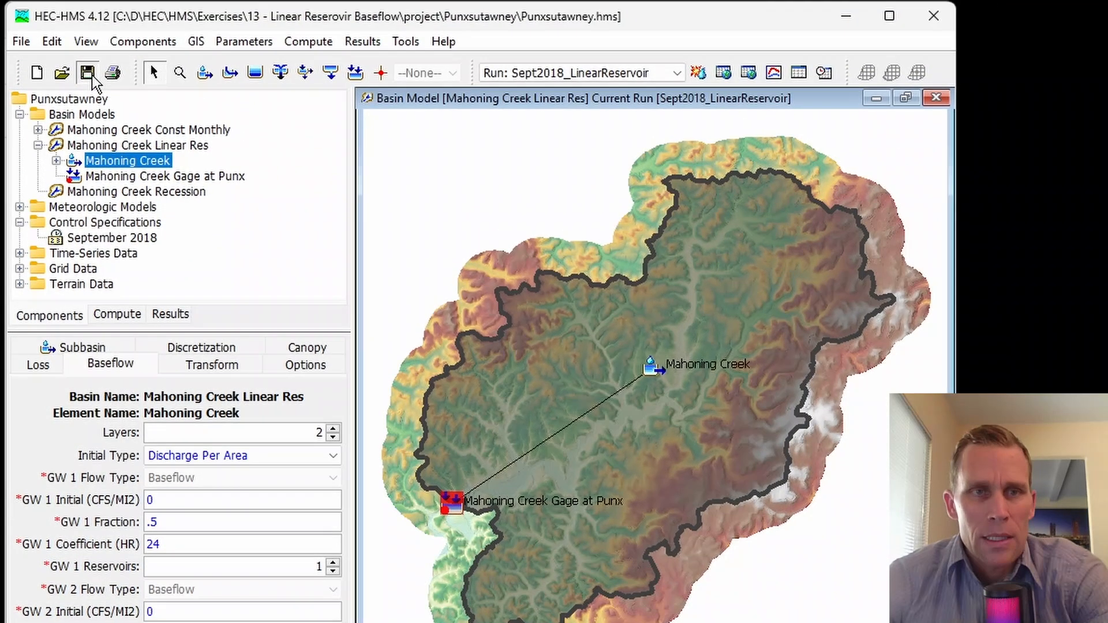
Save the project and compute the simulation run Sept2018_LinearReservoir.
left_click(90, 76)
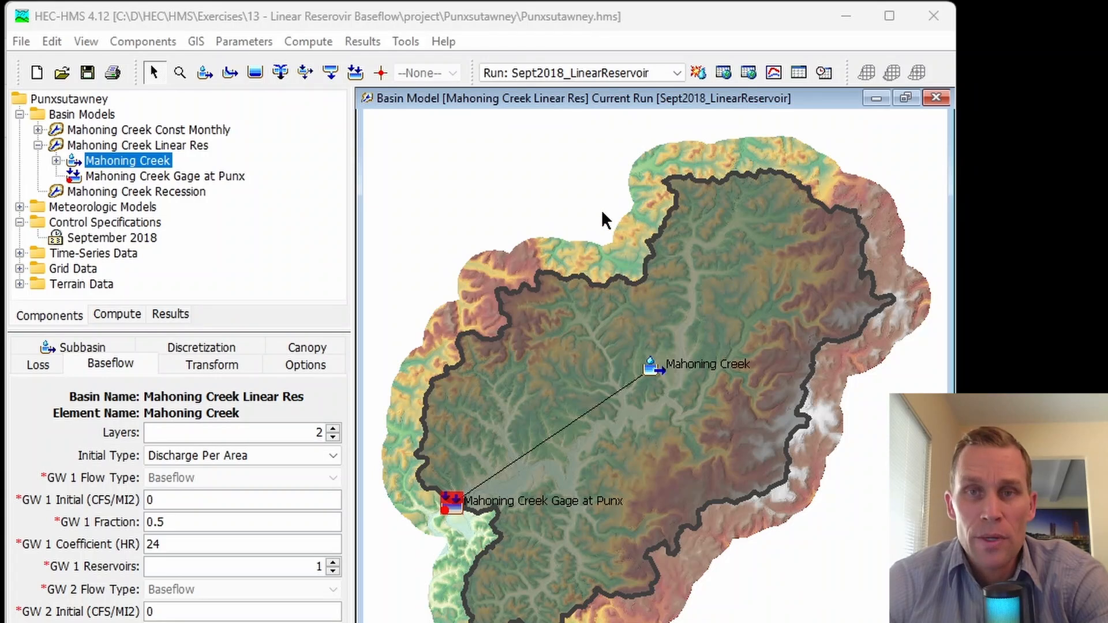
left_click(705, 75)
left_click(285, 200)
View the Mahoning Creek Gage at Punx sink's result graph in an enlarged window, highlighting the sink's Outflow series.
right_click(652, 367)
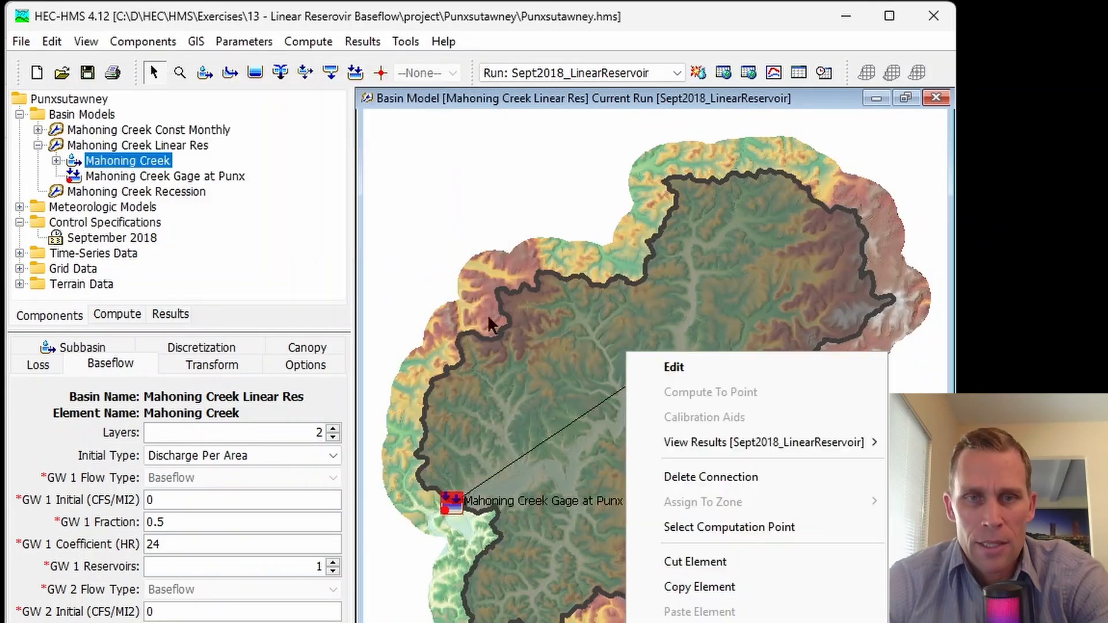
left_click(455, 497)
left_click(453, 503)
right_click(454, 505)
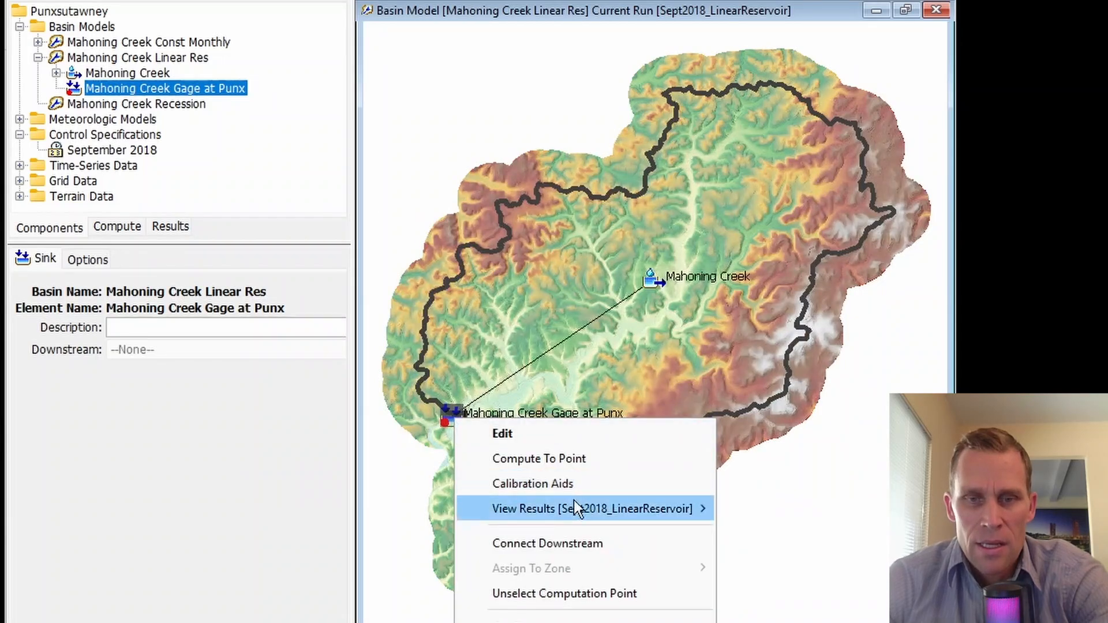
mouse_move(574, 502)
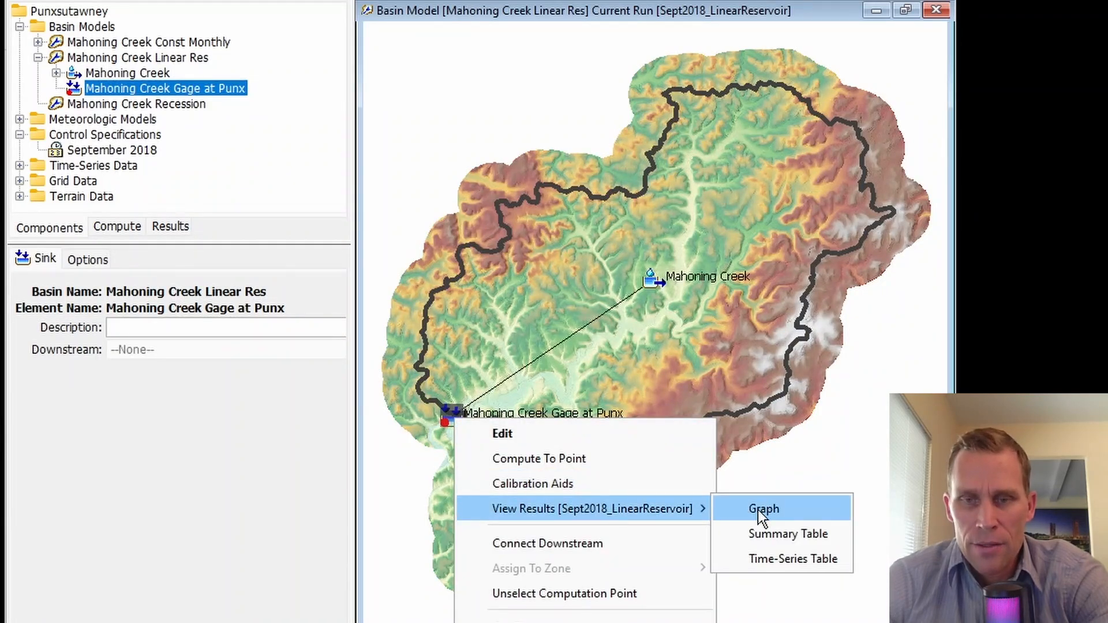
left_click(760, 511)
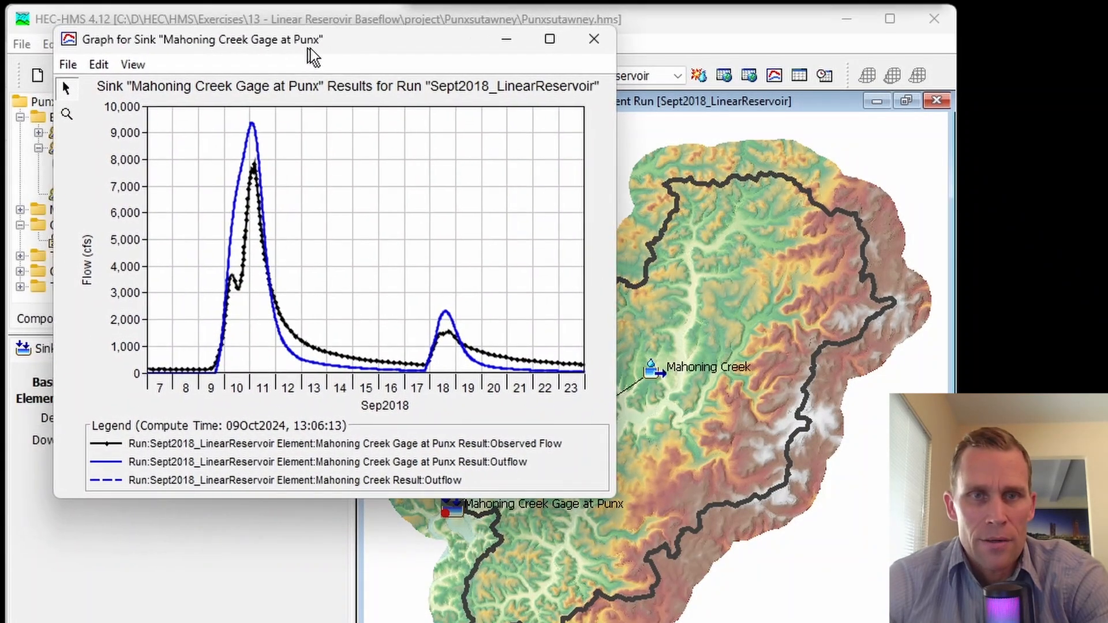
left_click_drag(308, 50, 316, 50)
left_click_drag(628, 505, 746, 584)
left_click(234, 536)
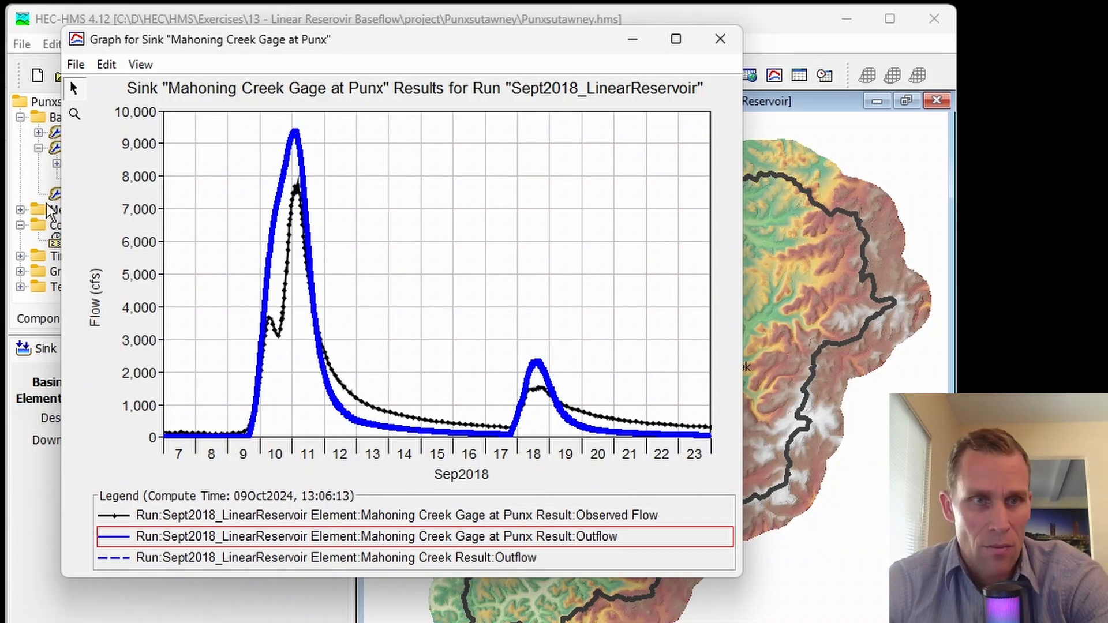
Zoom in on the sink graph's first flow peak around 10–11 September 2018 and close the graph.
left_click(74, 114)
left_click_drag(323, 221, 241, 111)
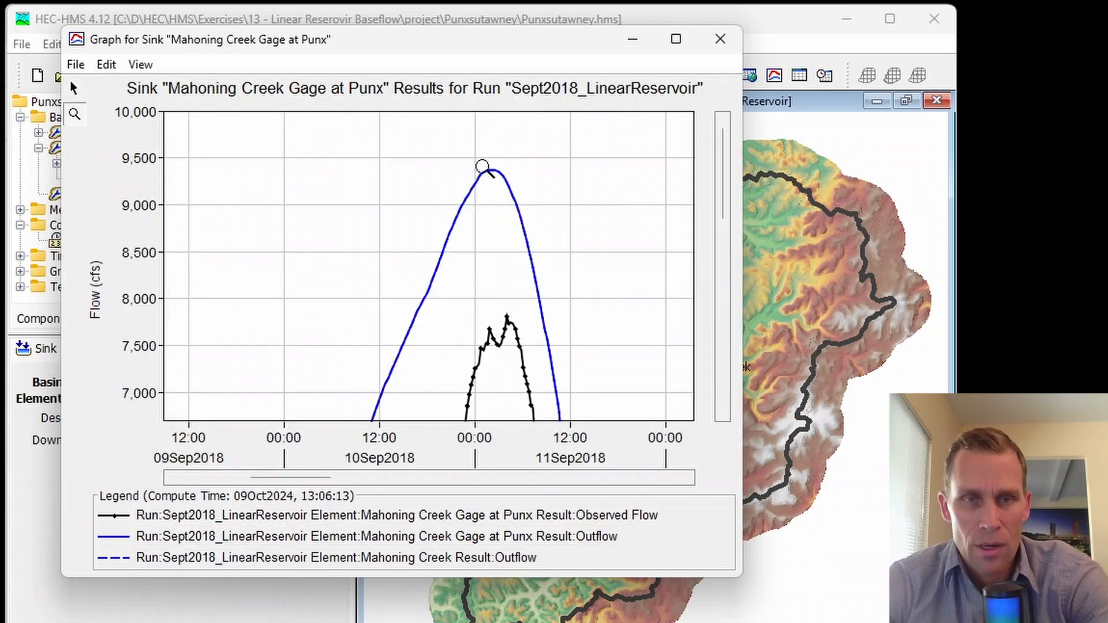
left_click(719, 38)
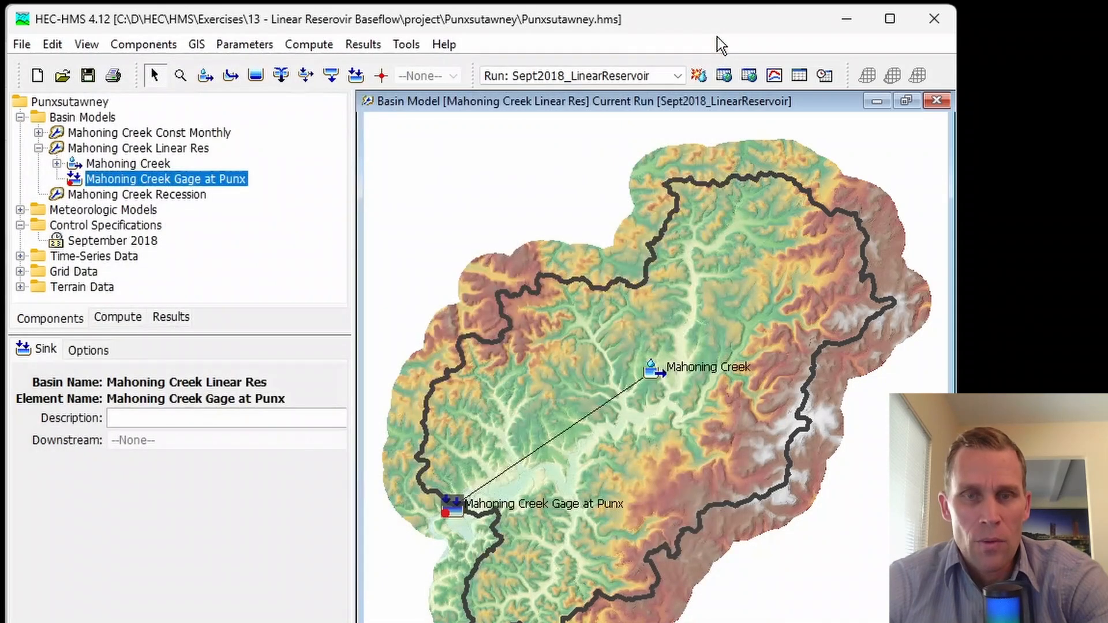
View the Mahoning Creek subbasin's result graph for the recomputed run and zoom in on the first flow event.
left_click(621, 313)
left_click(773, 76)
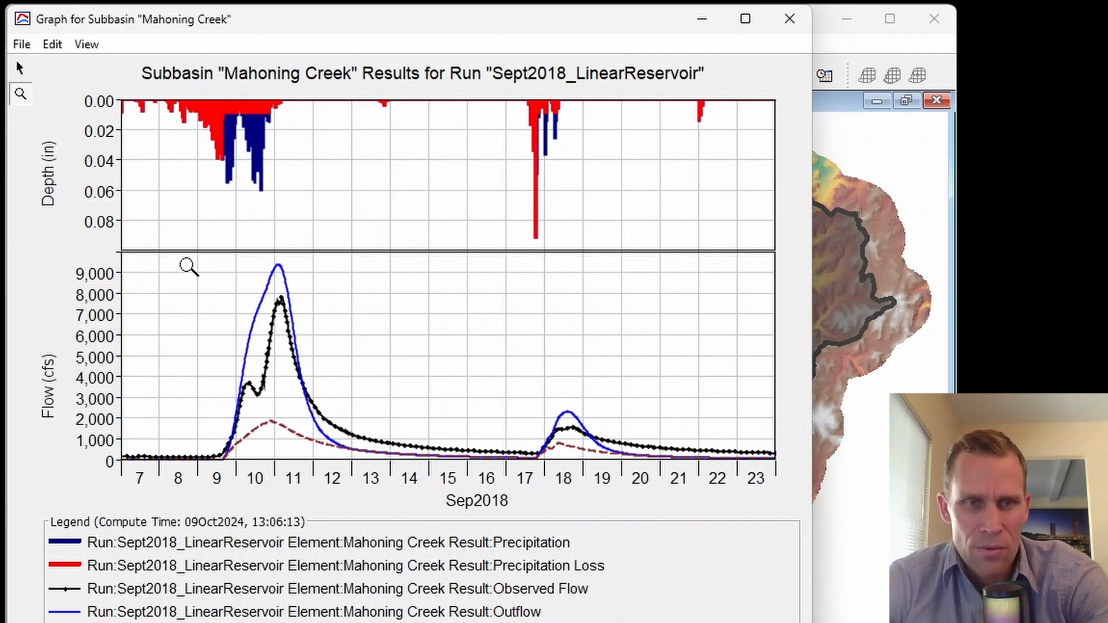
left_click_drag(179, 255, 399, 465)
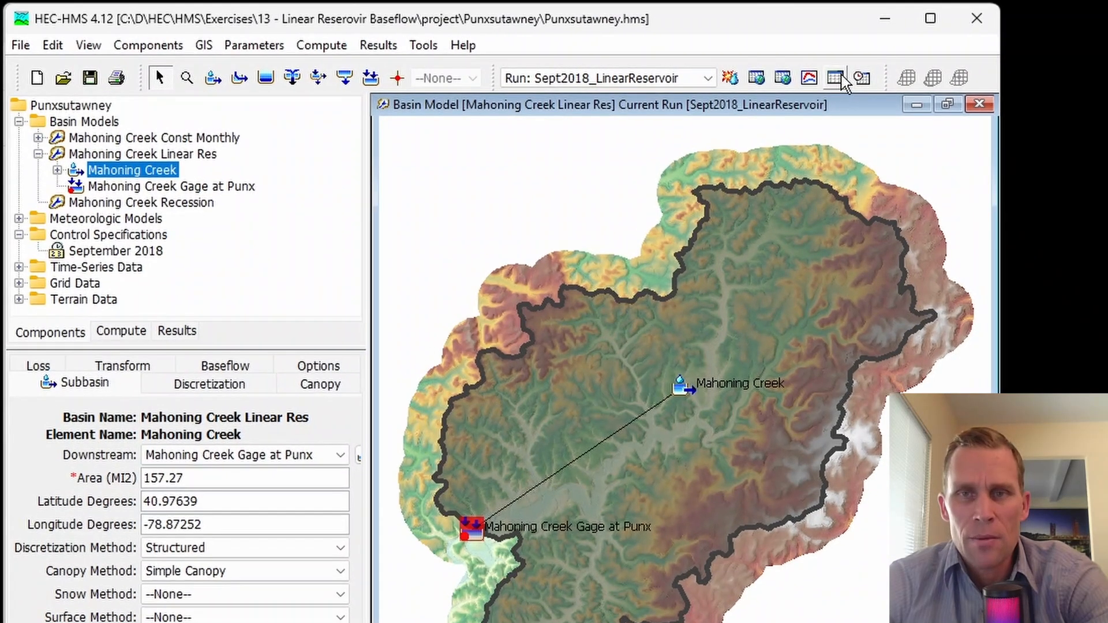
Open the Mahoning Creek subbasin's summary results to review the recomputed runoff and baseflow volumes.
left_click(826, 76)
left_click_drag(321, 17, 404, 89)
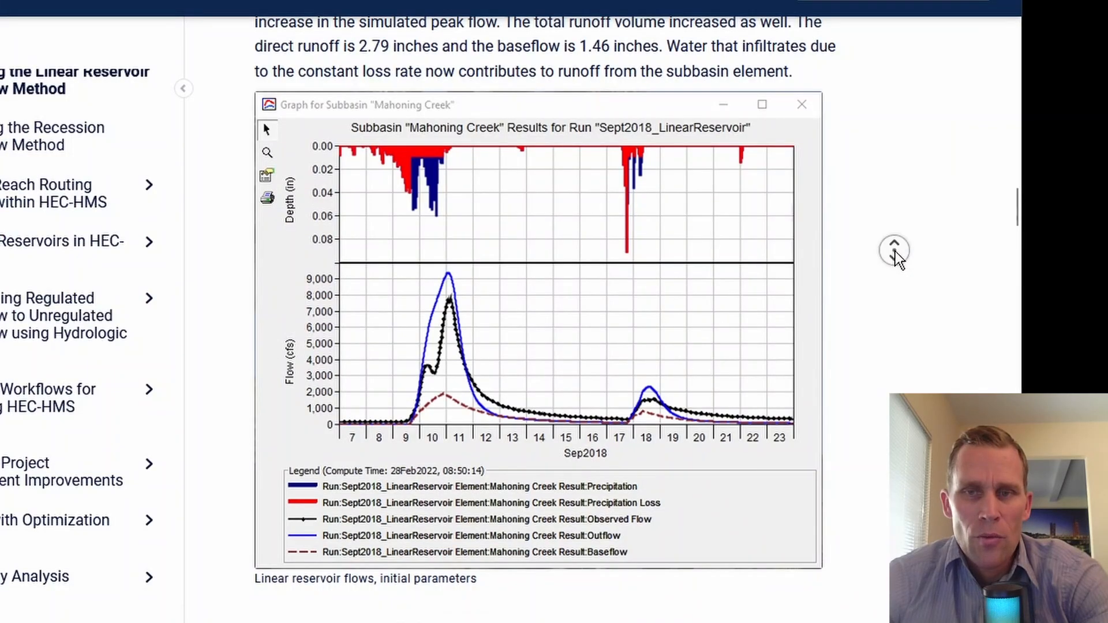
Consult the tutorial's Calibrate the Model section and, in HEC-HMS, zoom the Mahoning Creek subbasin's result graph in on early 7 September 2018.
scroll(898, 271, "down", 2)
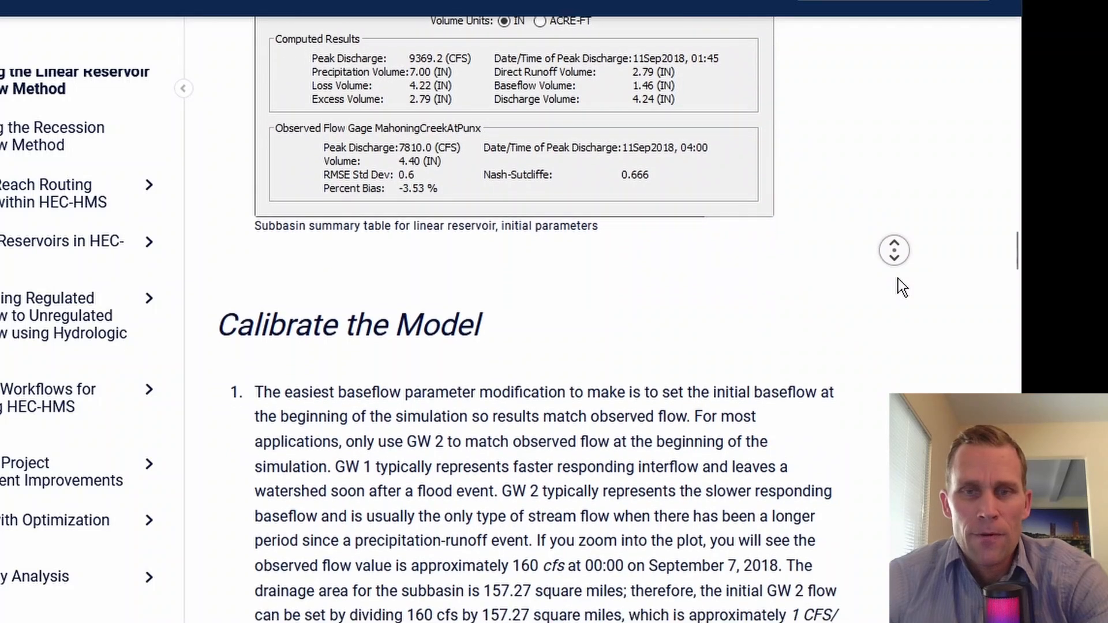
left_click(898, 278)
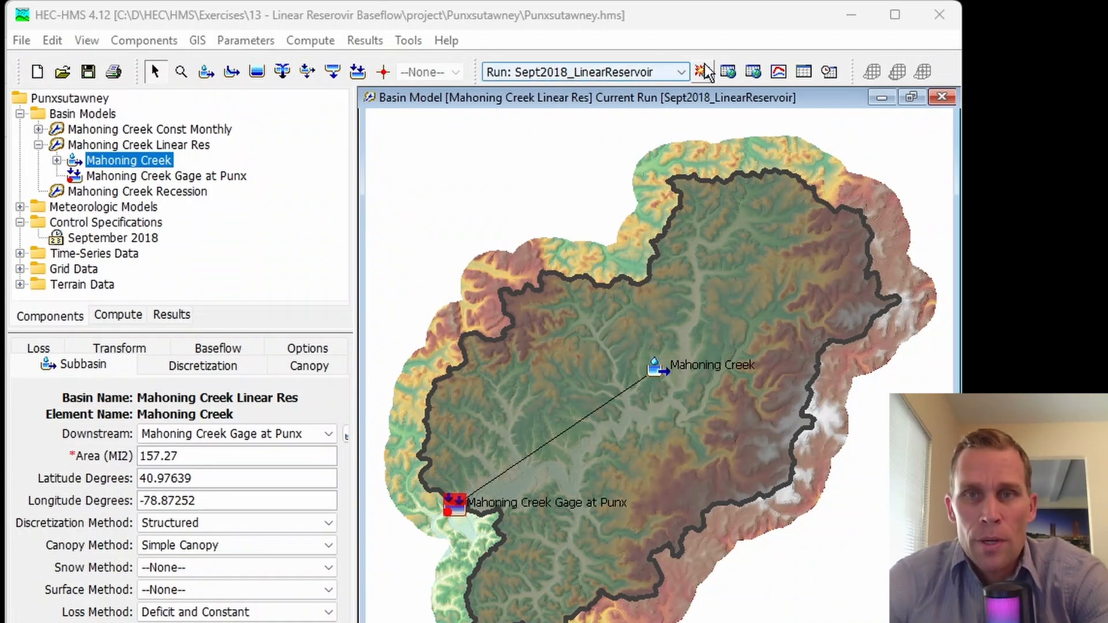
left_click(779, 71)
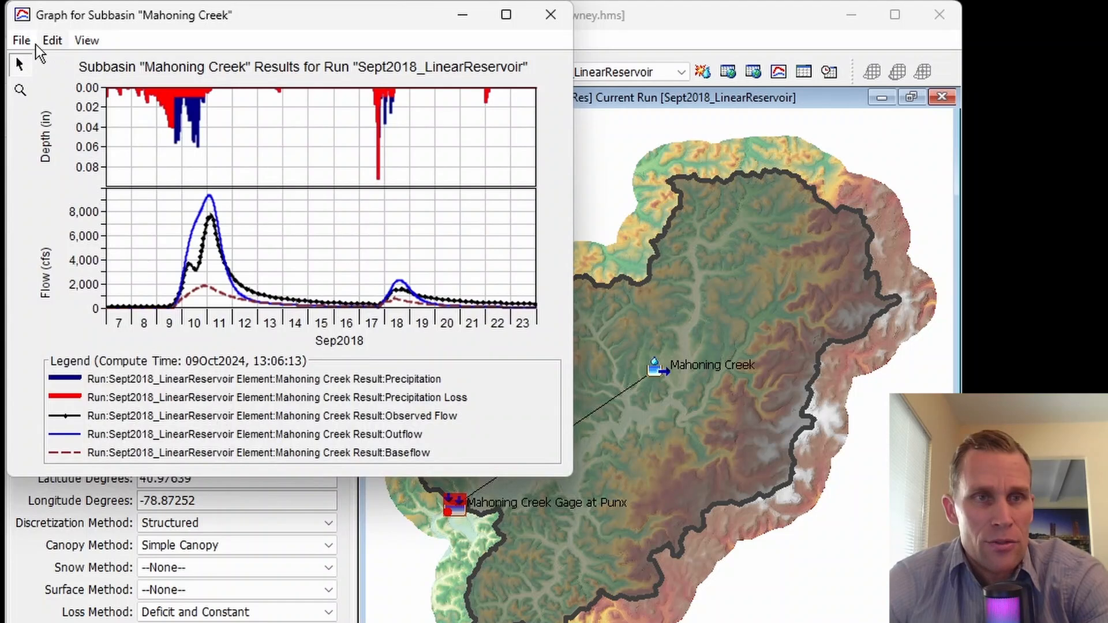
left_click(22, 90)
left_click_drag(147, 281, 101, 324)
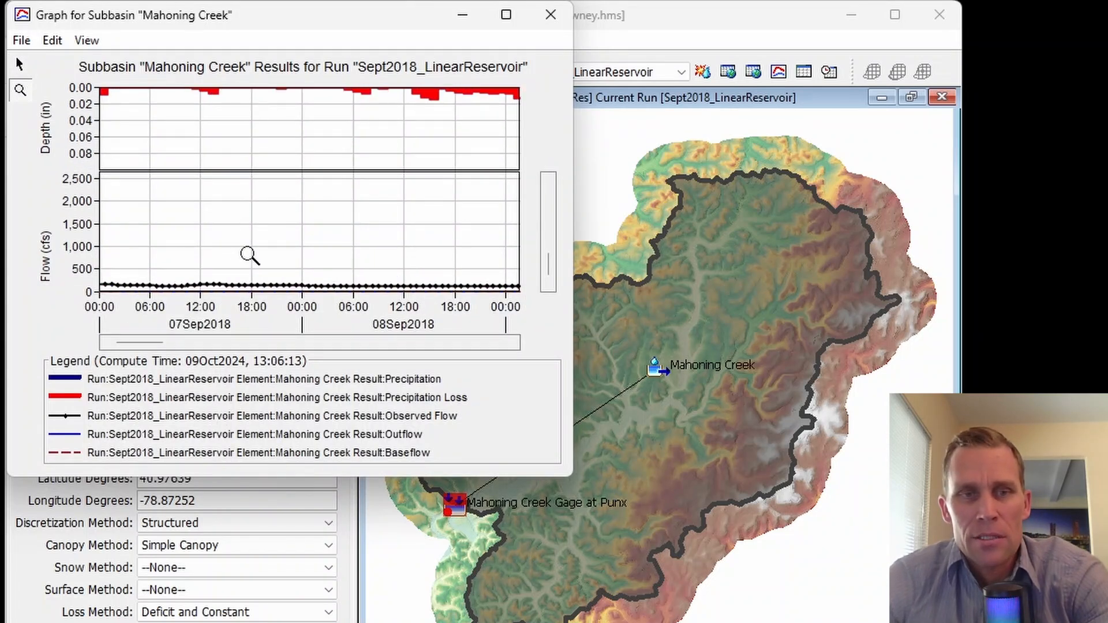
left_click_drag(239, 248, 261, 209)
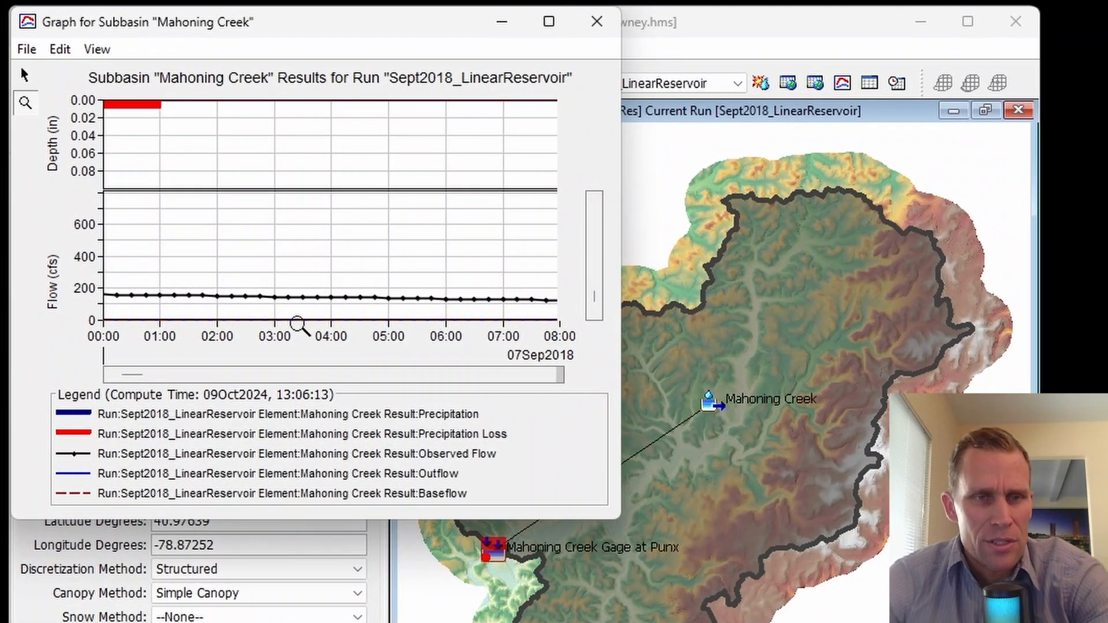
left_click_drag(300, 247, 92, 341)
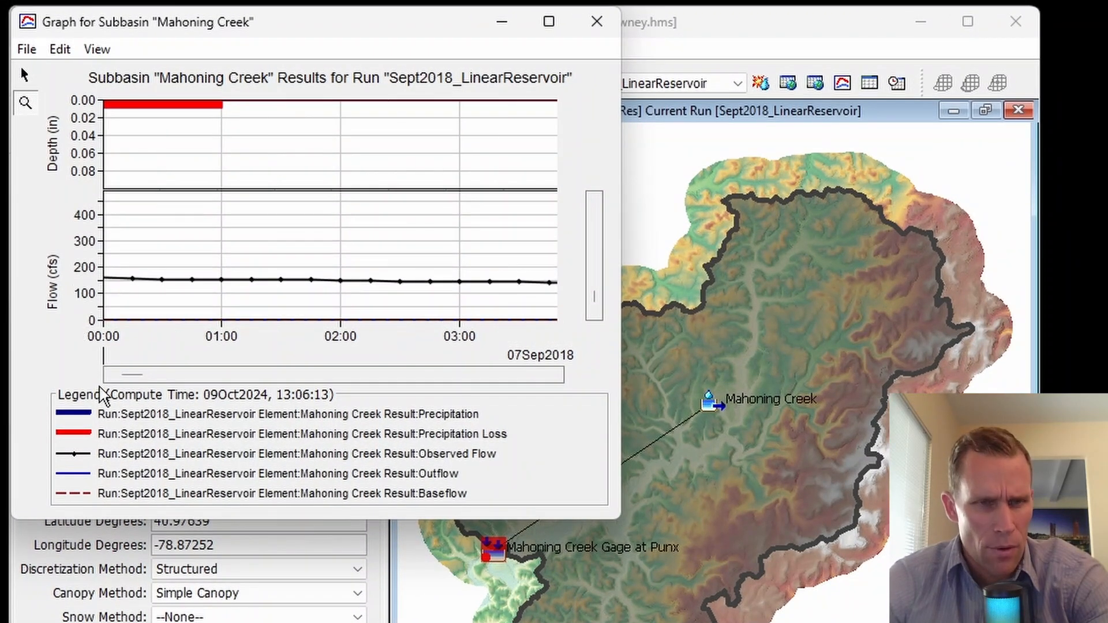
Compare the Observed Flow and Outflow series at the simulation start, zooming the graph in on the first hour of 7 September 2018.
left_click(157, 459)
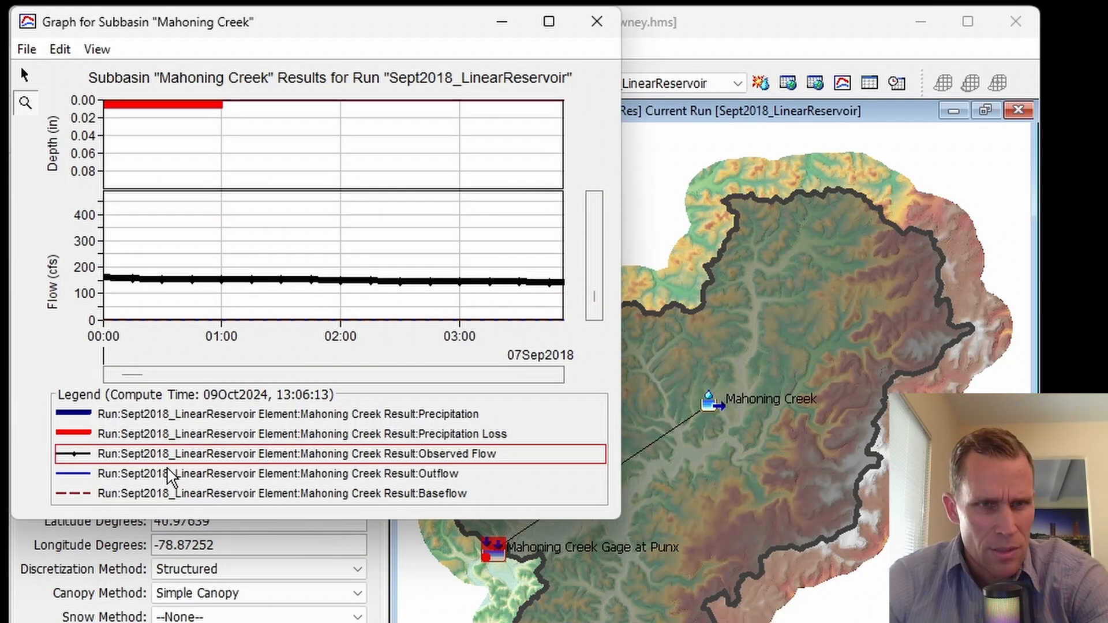
left_click(175, 477)
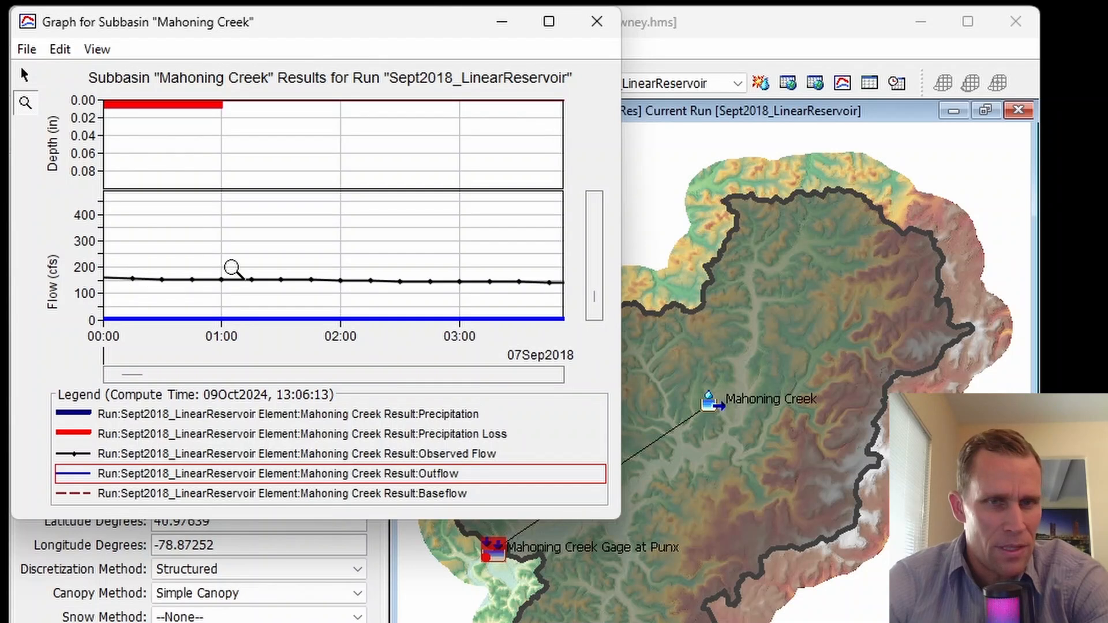
left_click_drag(289, 253, 83, 347)
left_click(126, 264)
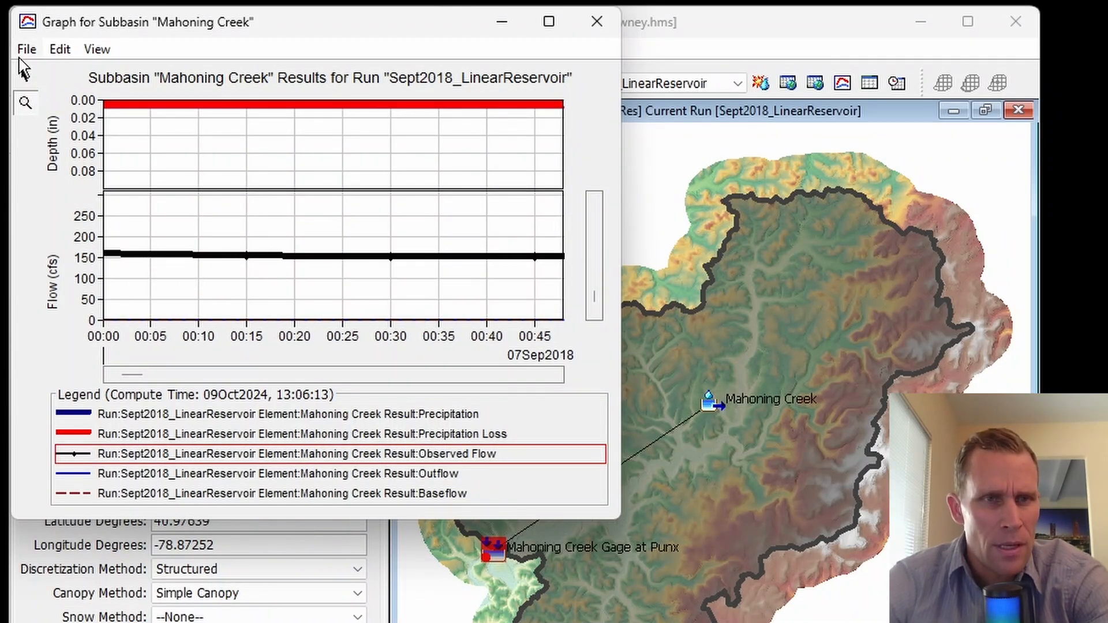
Tabulate the graph's time series, check the first FLOW-OBSERVED values, and close the table and graph.
left_click(28, 50)
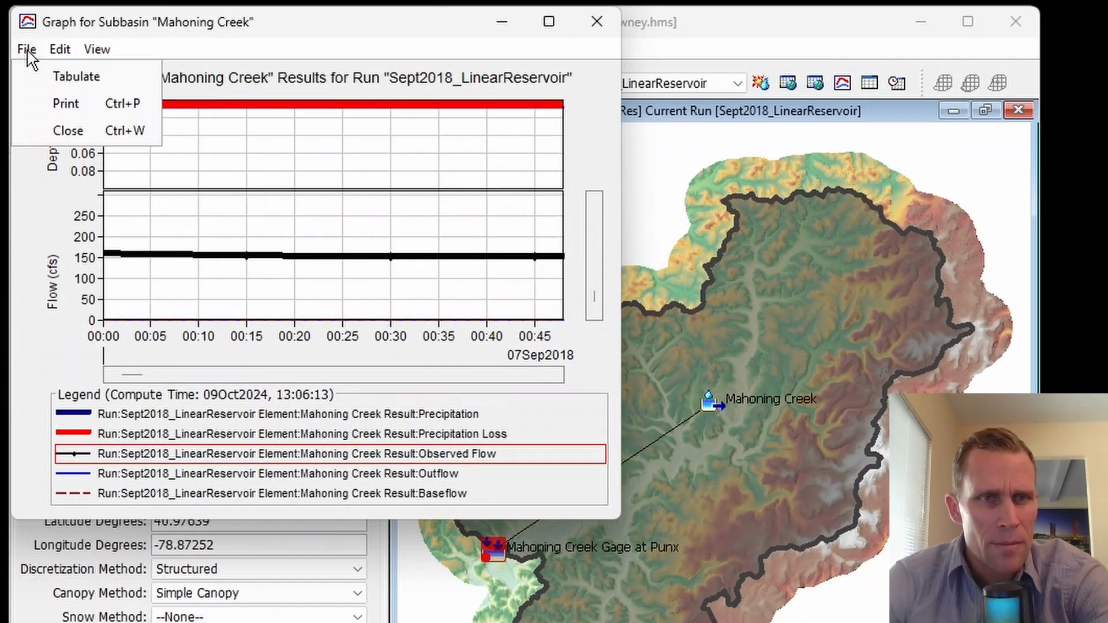
left_click(53, 87)
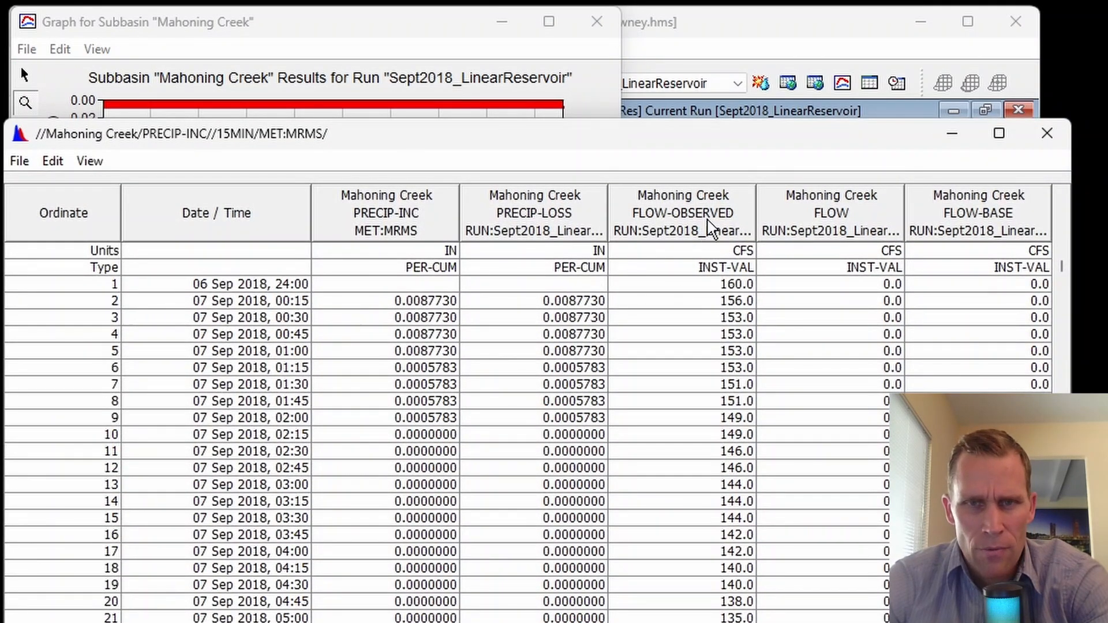
left_click(718, 285)
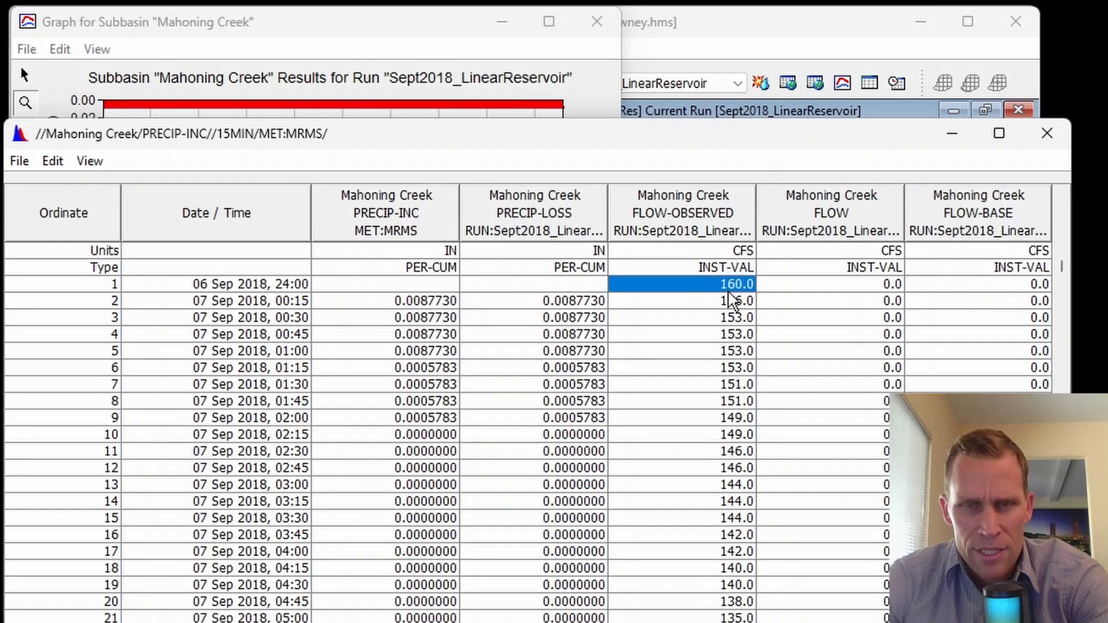
left_click(730, 304)
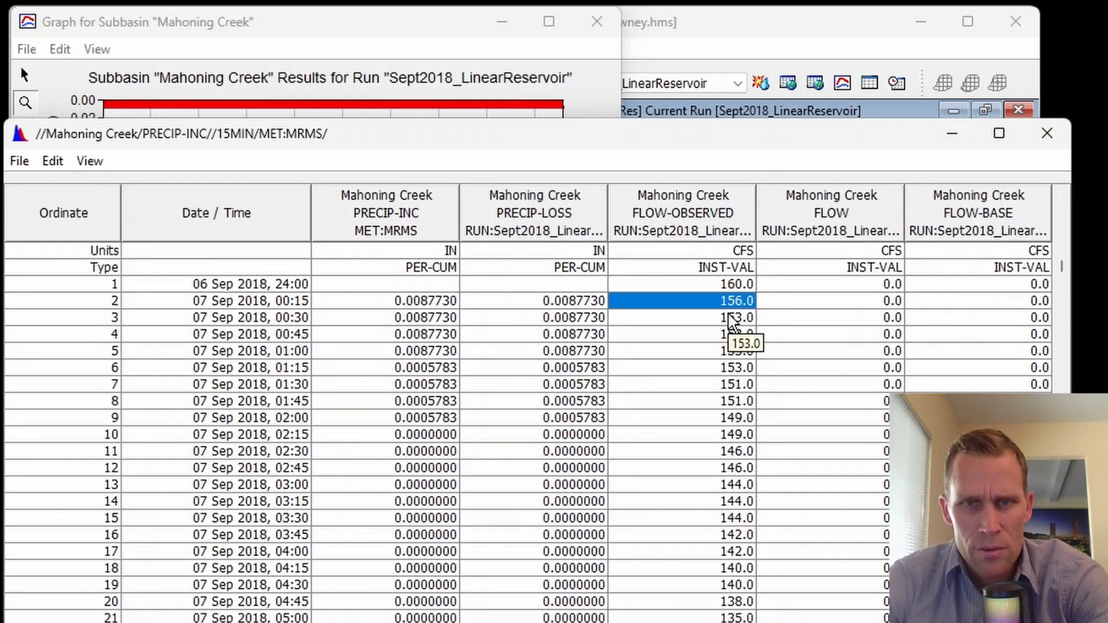
left_click(1049, 133)
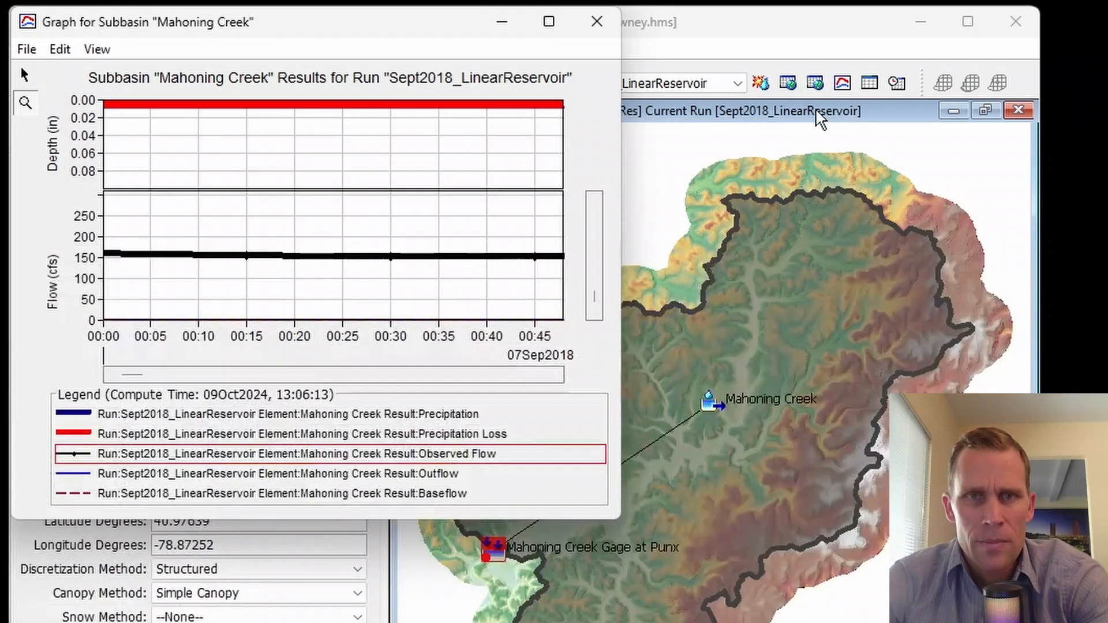
left_click(597, 18)
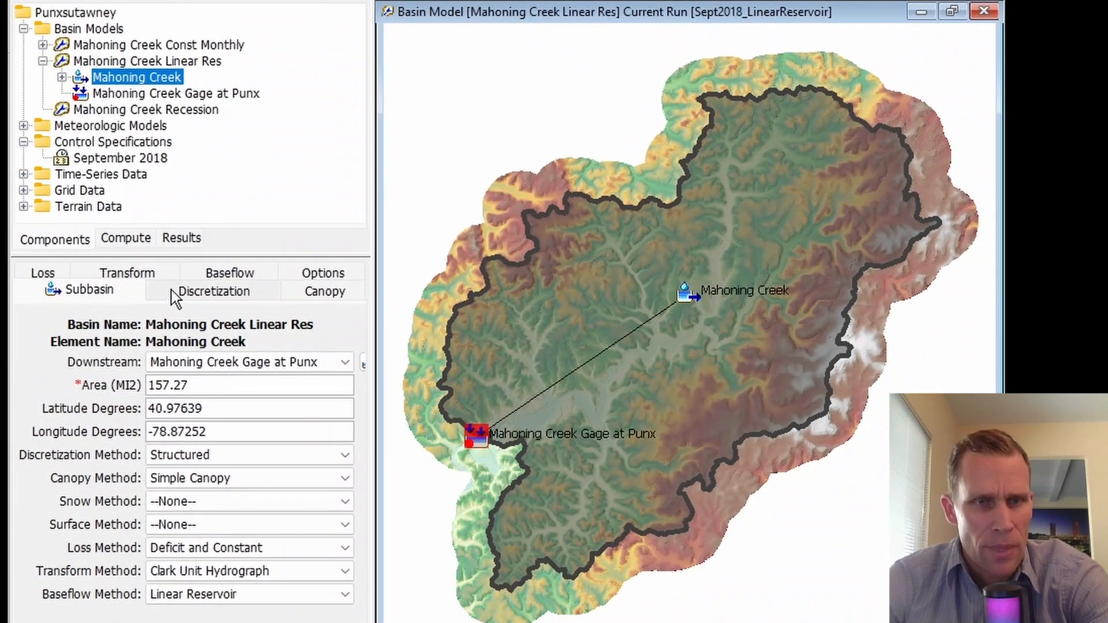
Check the Mahoning Creek subbasin's drainage area and set its GW 2 initial baseflow to 1 CFS/MI2.
left_click(231, 275)
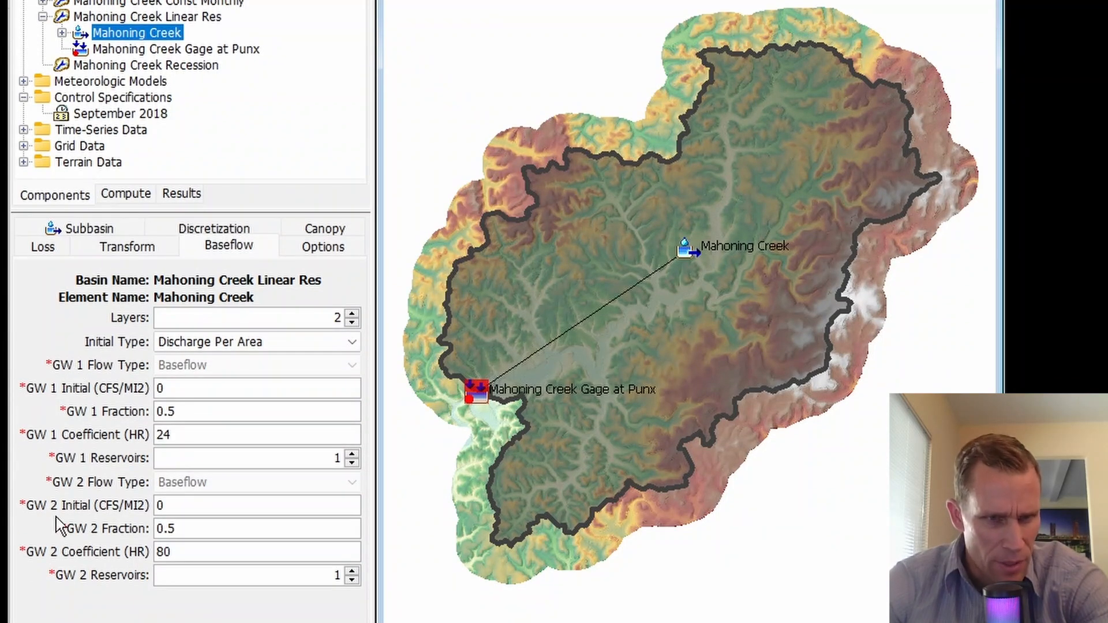
double_click(166, 507)
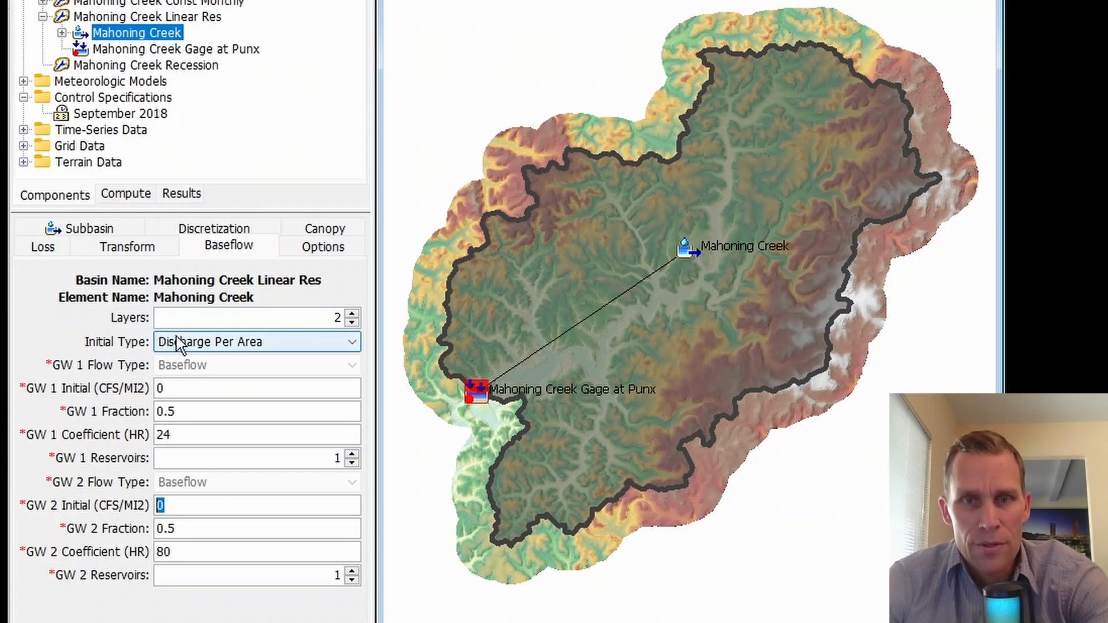
left_click(81, 233)
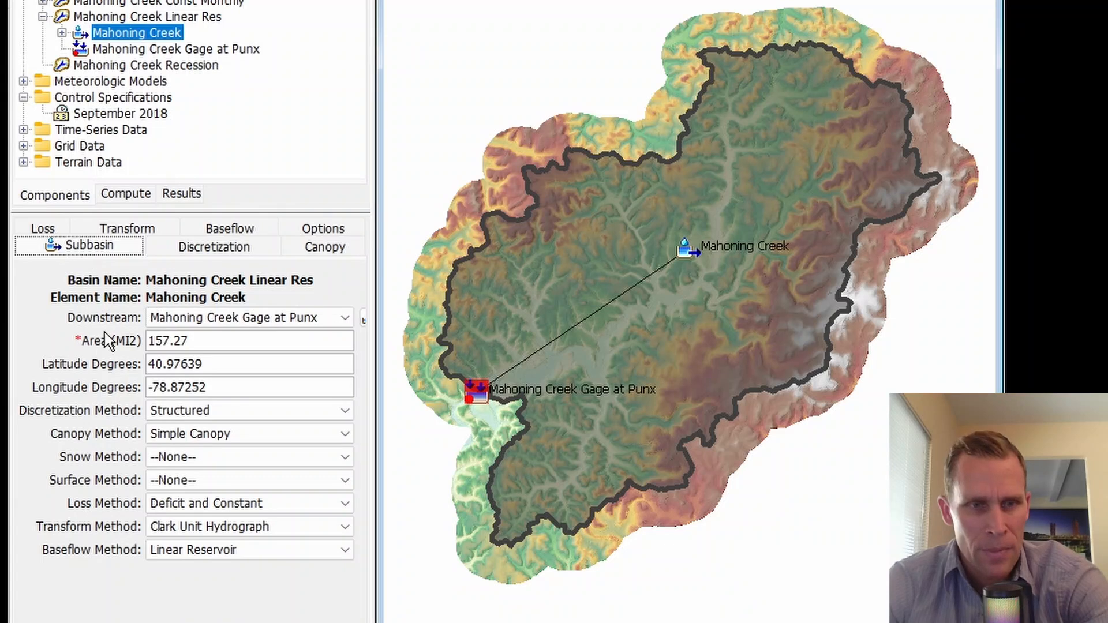
left_click_drag(199, 341, 132, 340)
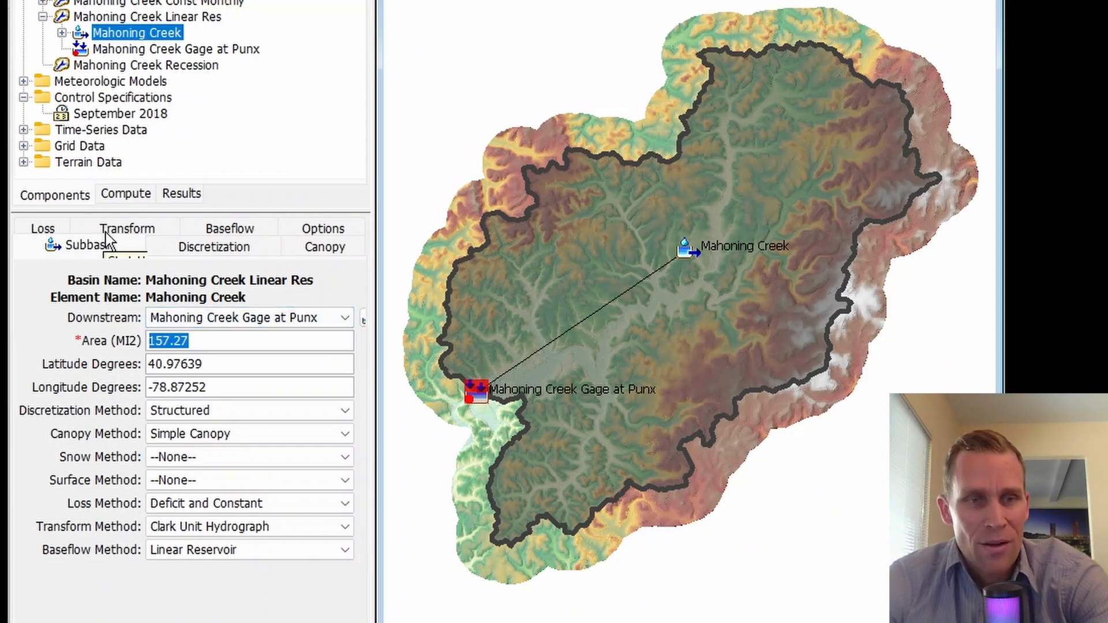
left_click(227, 231)
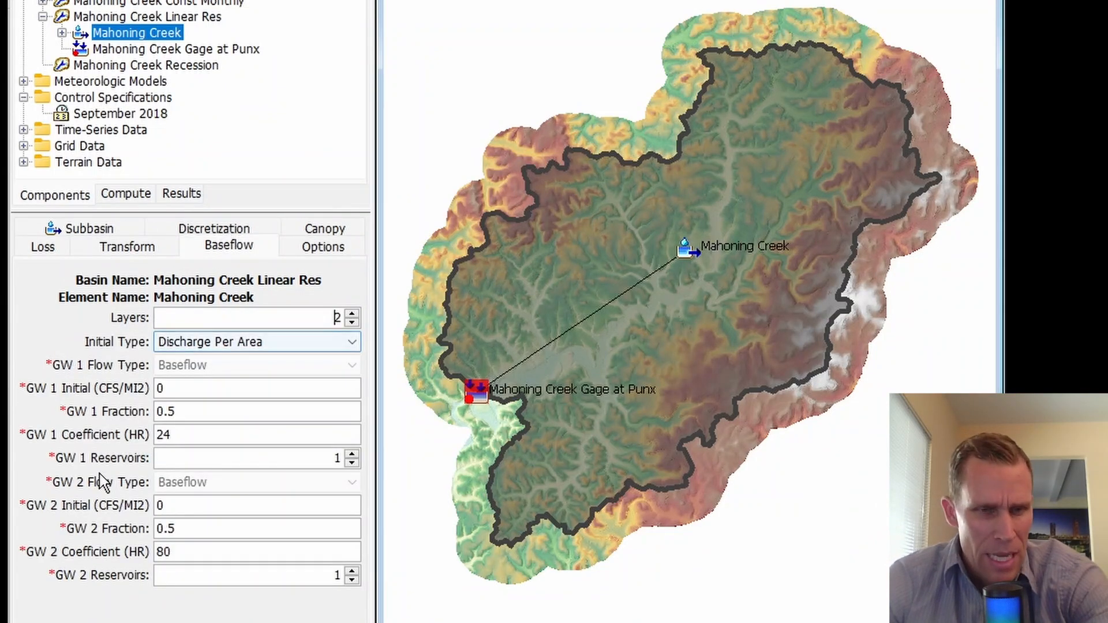
double_click(167, 506)
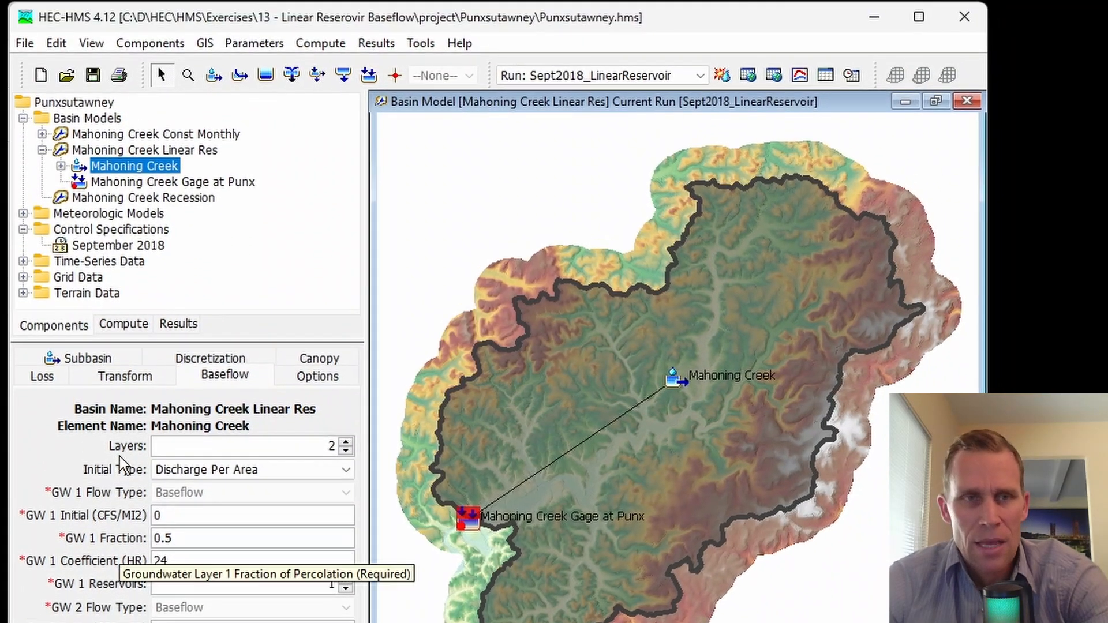
Save the project and recompute the Sept2018_LinearReservoir simulation run.
left_click(93, 75)
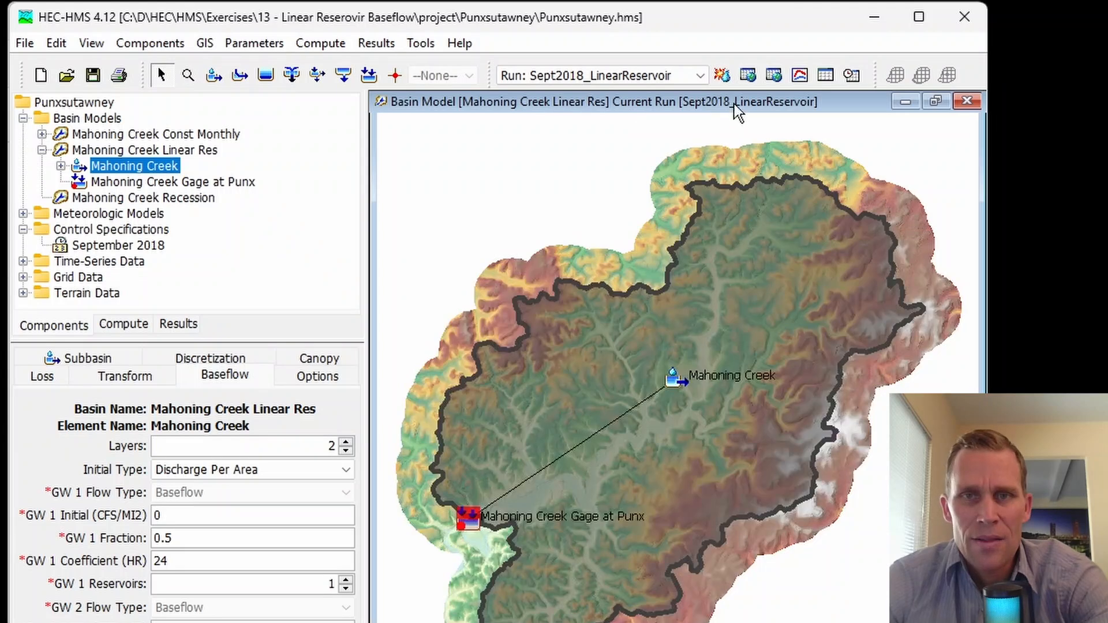
left_click(724, 79)
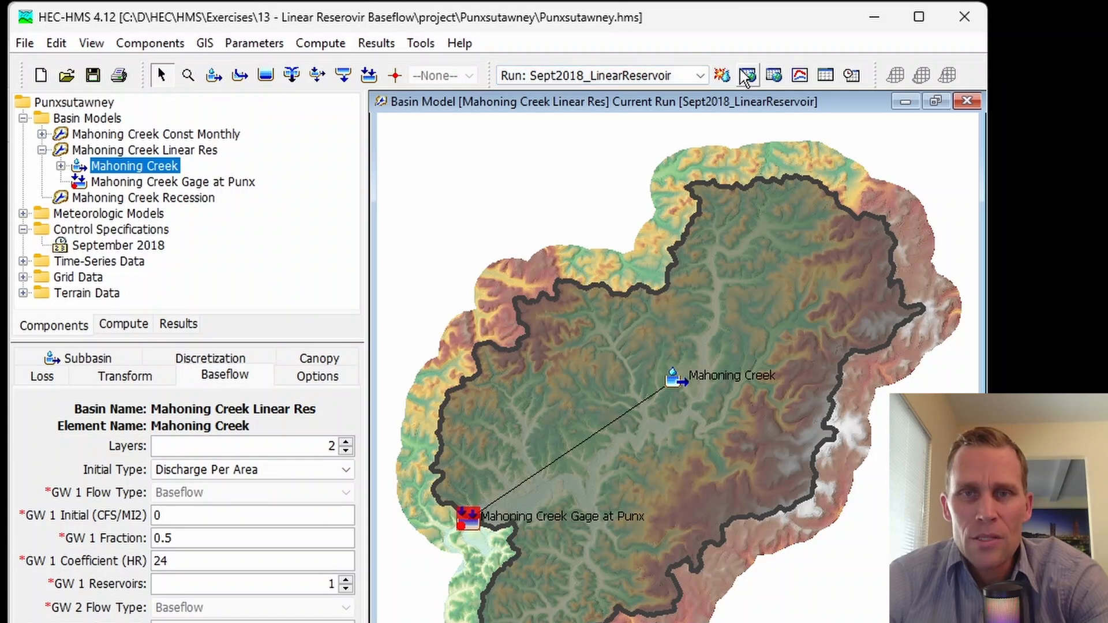
View the subbasin's recomputed result graph, zoom in on the initial flows of 7–9 September 2018, and close the graph.
left_click(799, 75)
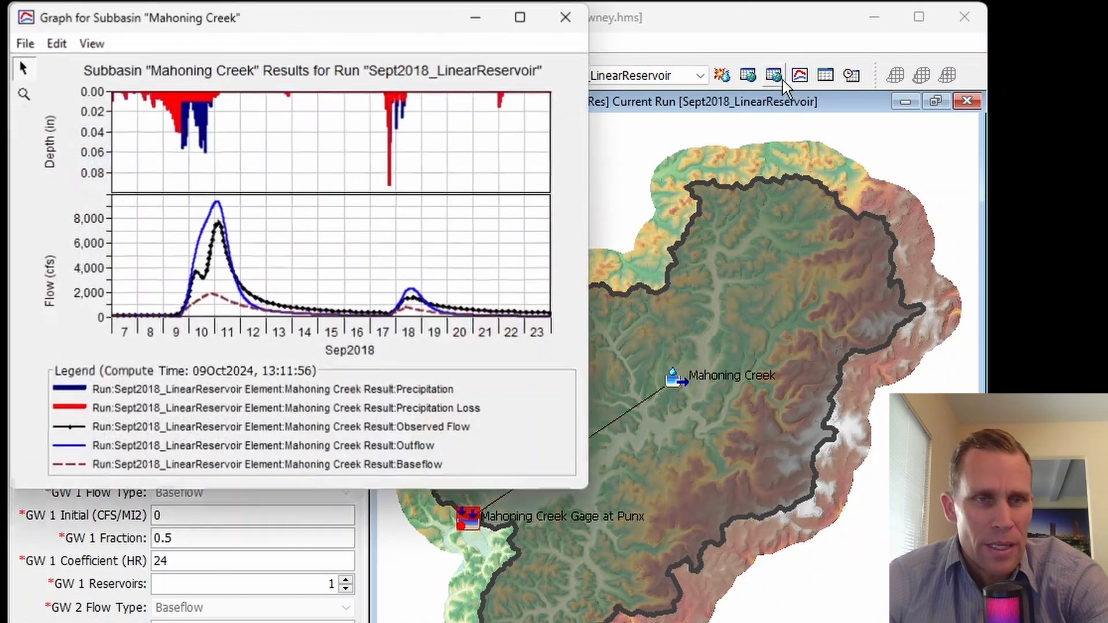
mouse_move(203, 431)
left_mouse_down()
mouse_move(163, 456)
mouse_move(113, 466)
left_mouse_up()
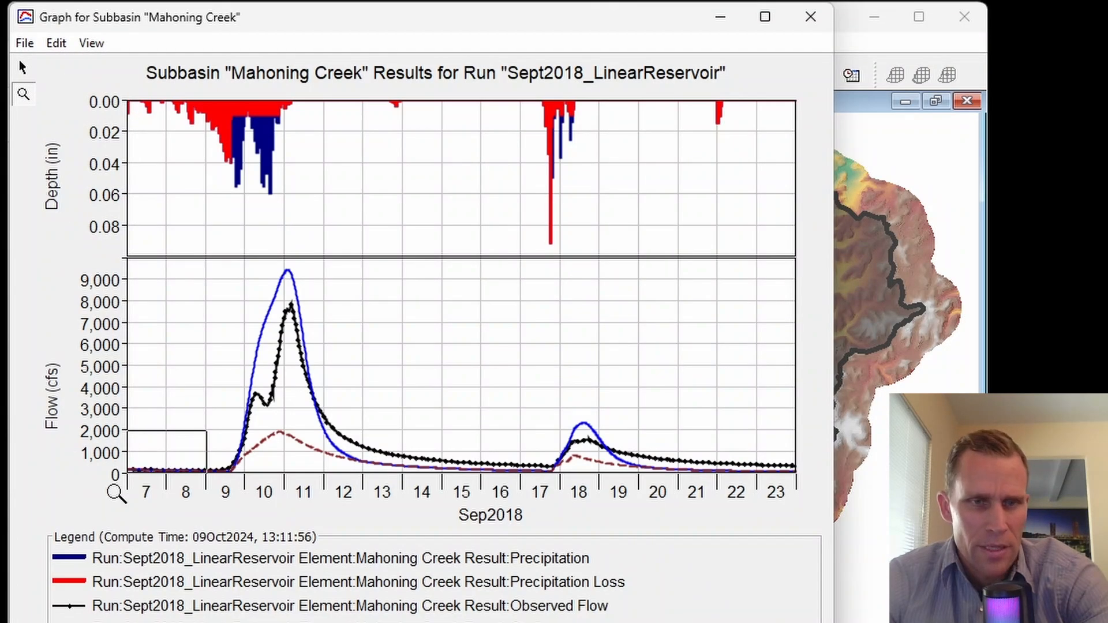
left_click_drag(384, 367, 110, 499)
left_click_drag(346, 383, 116, 453)
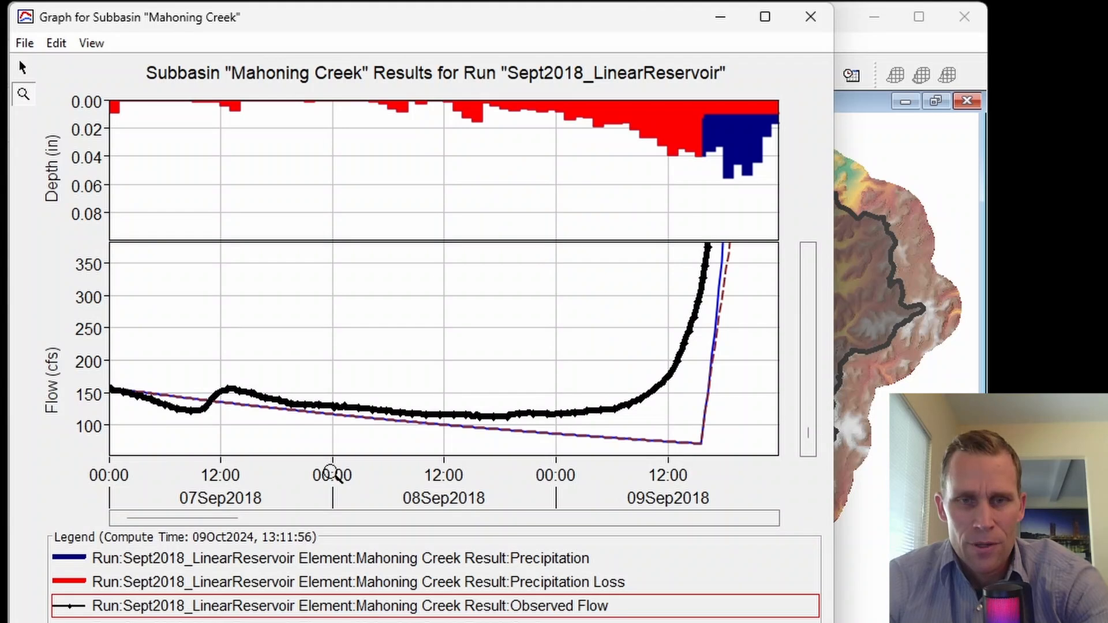
left_click(810, 16)
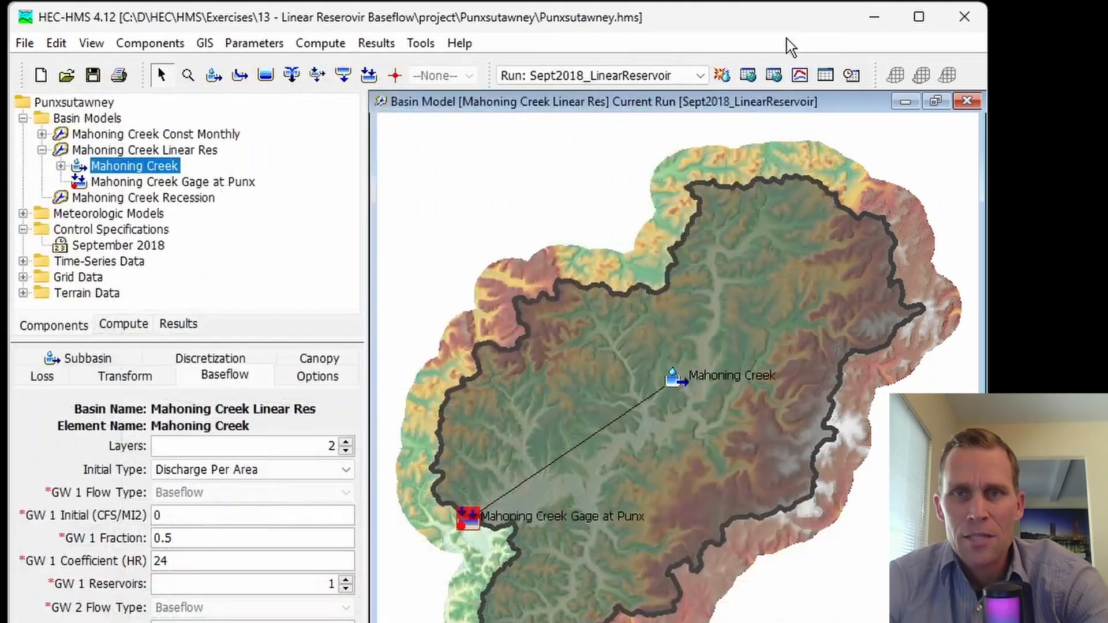
Review the Mahoning Creek subbasin's summary results for the recomputed run's baseflow volume and fit statistics.
left_click(816, 76)
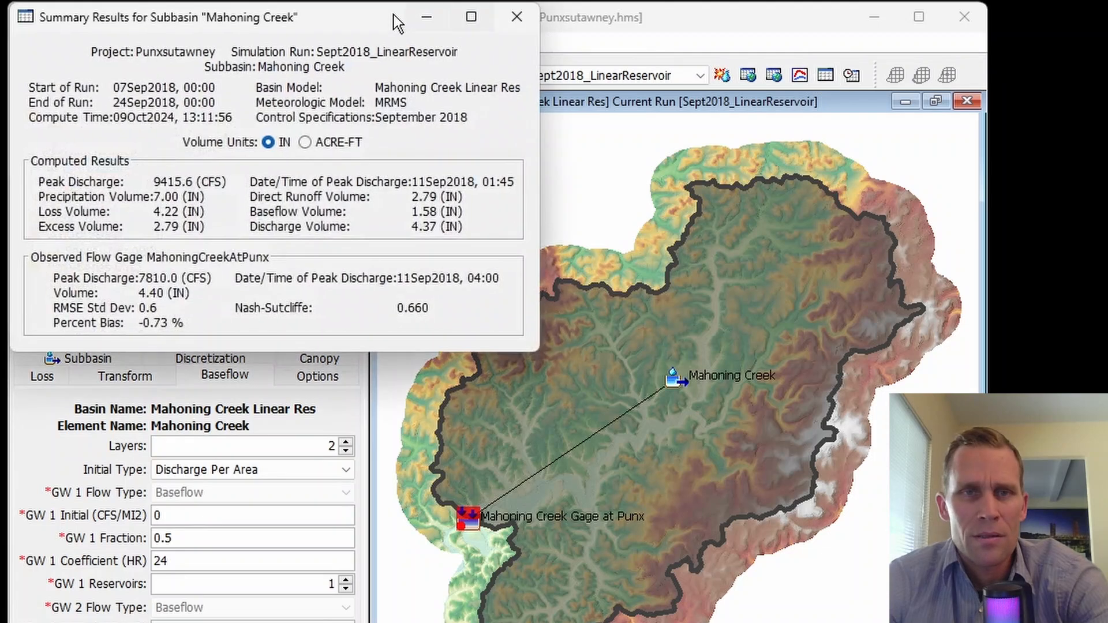
left_click_drag(299, 18, 429, 97)
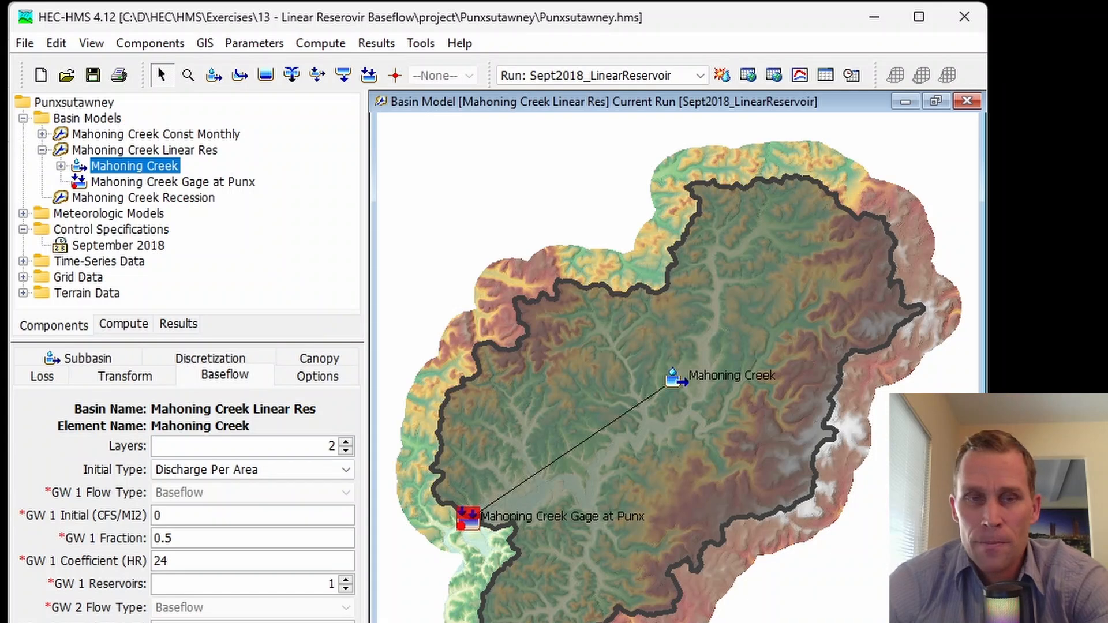
Examine the first event's peak and the 10–14 September recession on the Mahoning Creek subbasin's result graph, then close it.
left_click(799, 77)
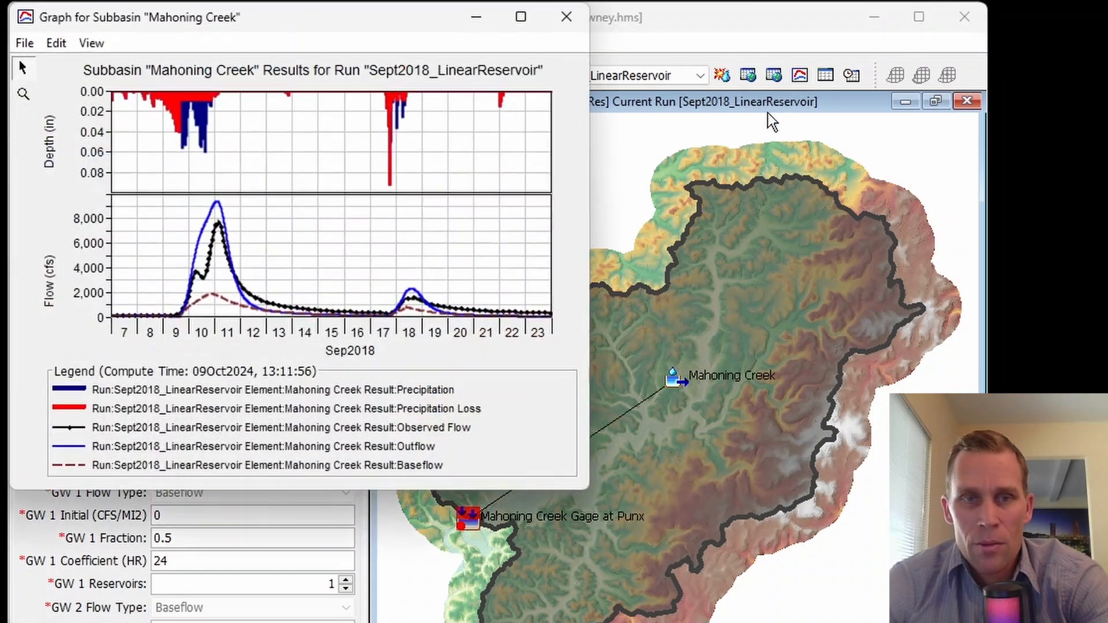
left_click_drag(197, 269, 427, 529)
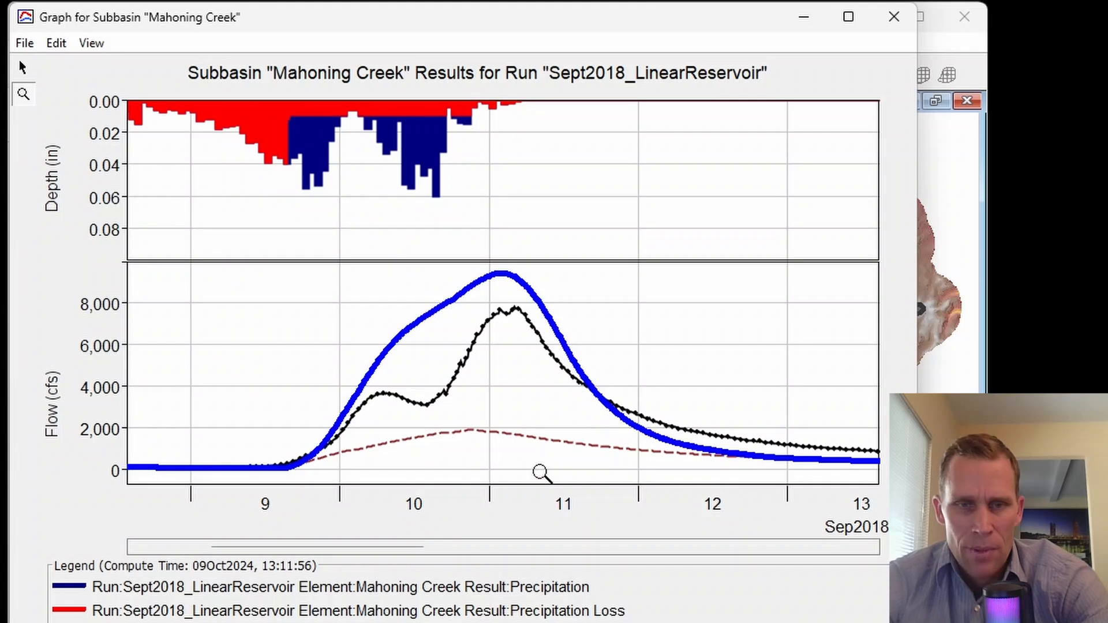
left_click_drag(386, 547, 453, 549)
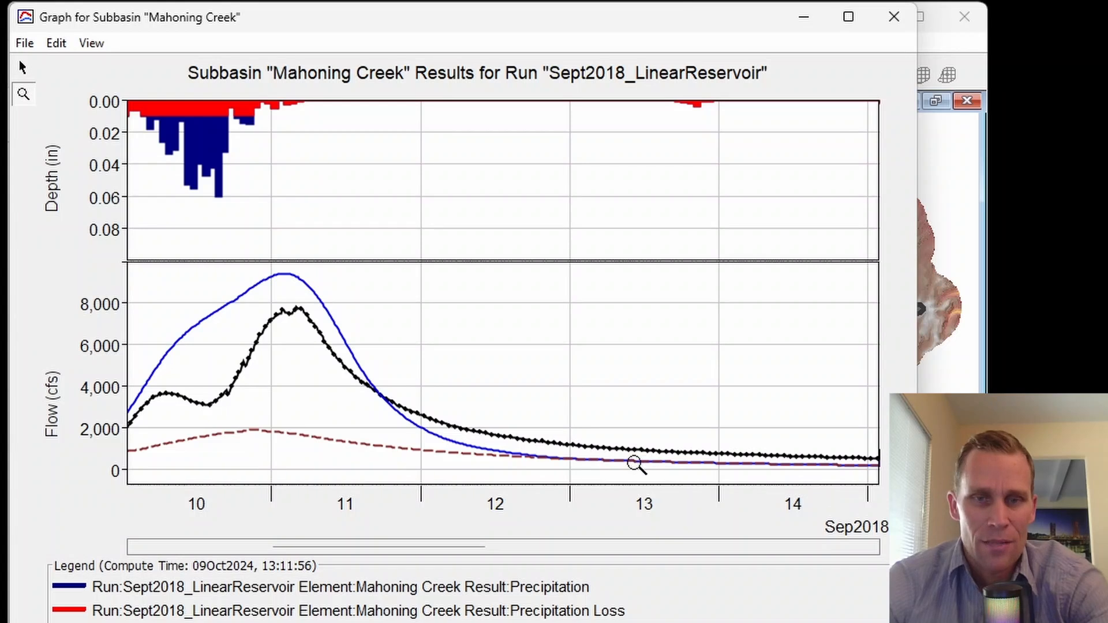
left_click(899, 27)
Set the Mahoning Creek subbasin's constant loss rate to 0.080 in/hr and save the project.
left_click(207, 375)
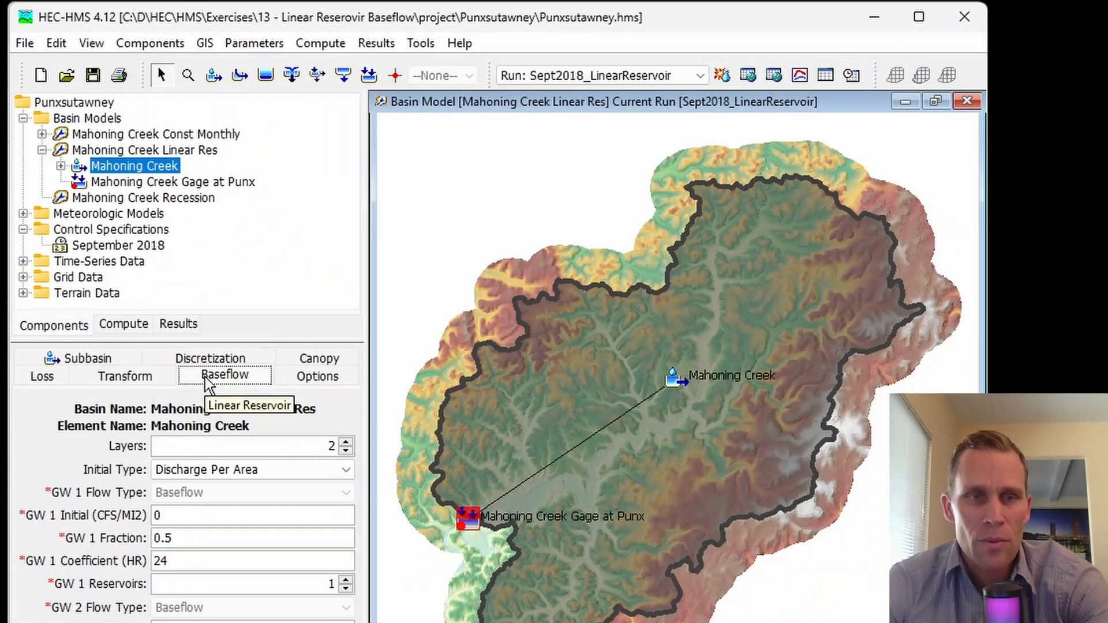
left_click(42, 381)
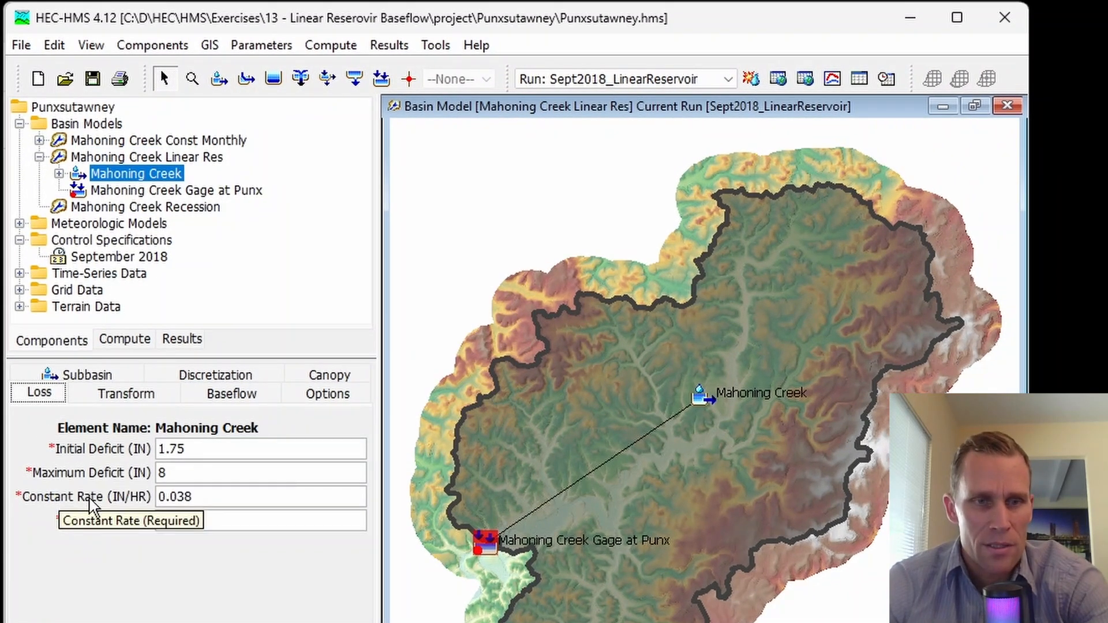
left_click_drag(202, 498, 153, 498)
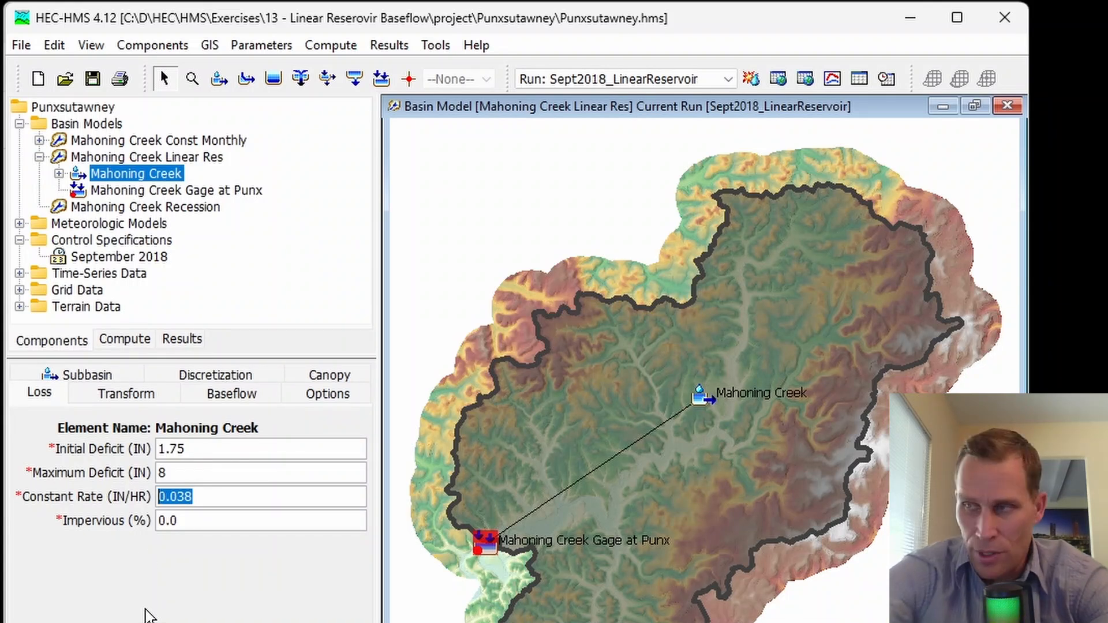
type("0")
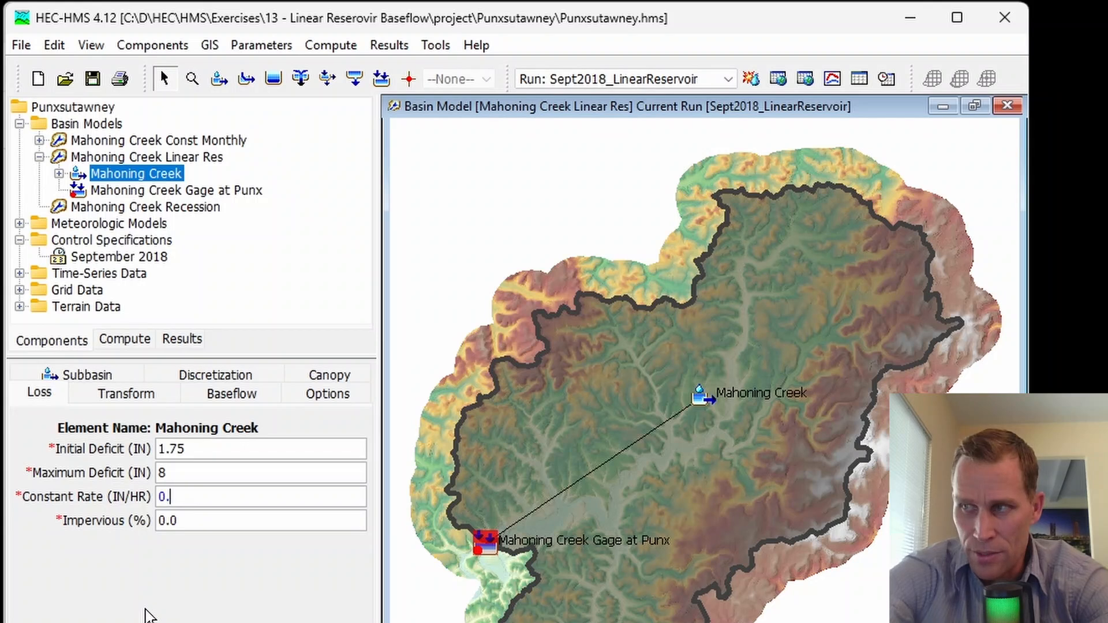
type(".080")
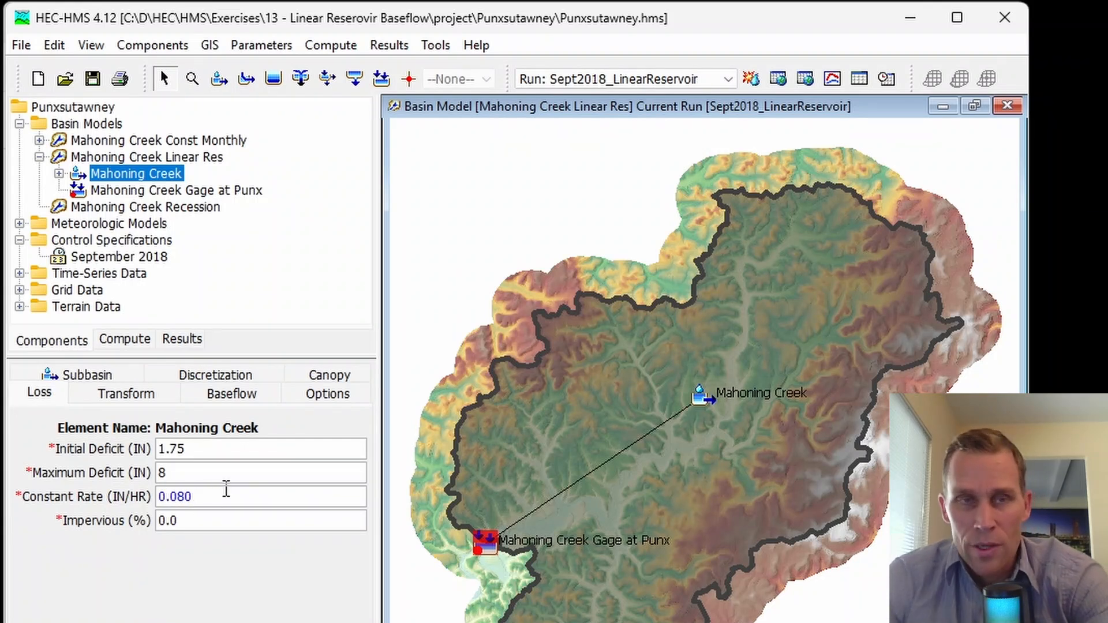
left_click(93, 83)
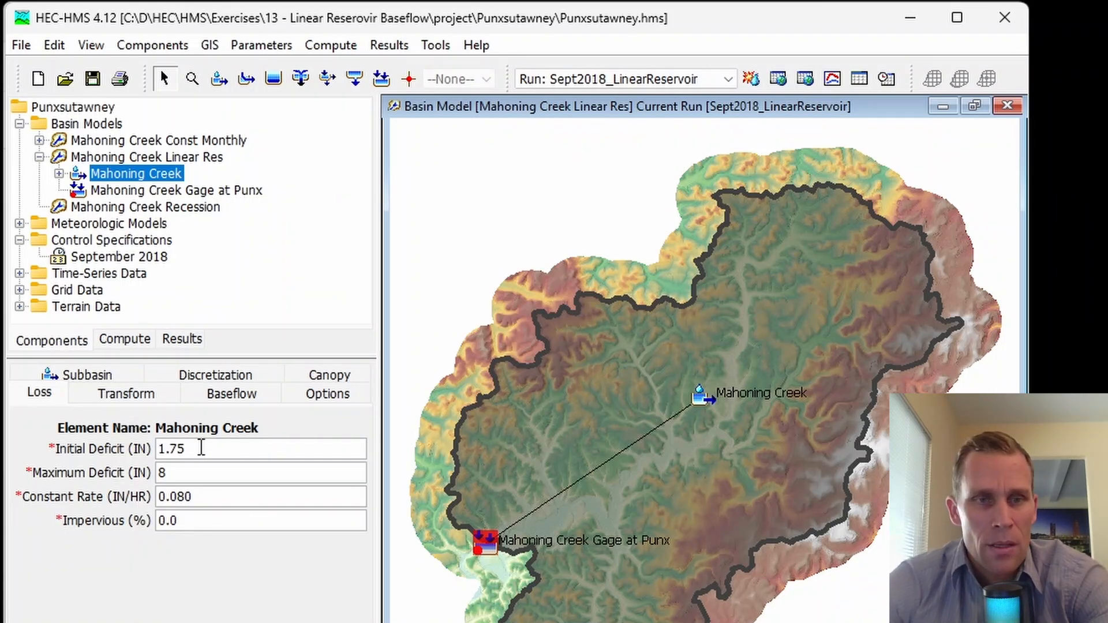
Set the number of GW 1 reservoirs to 2 in the subbasin's linear reservoir baseflow parameters and save the project.
left_click(232, 393)
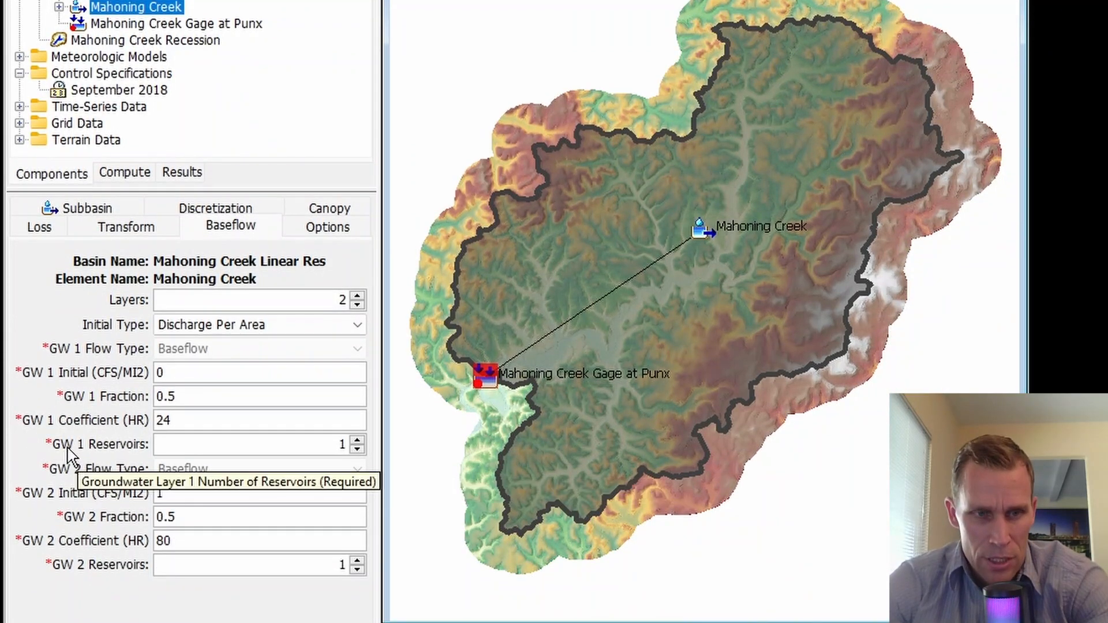
left_click(358, 440)
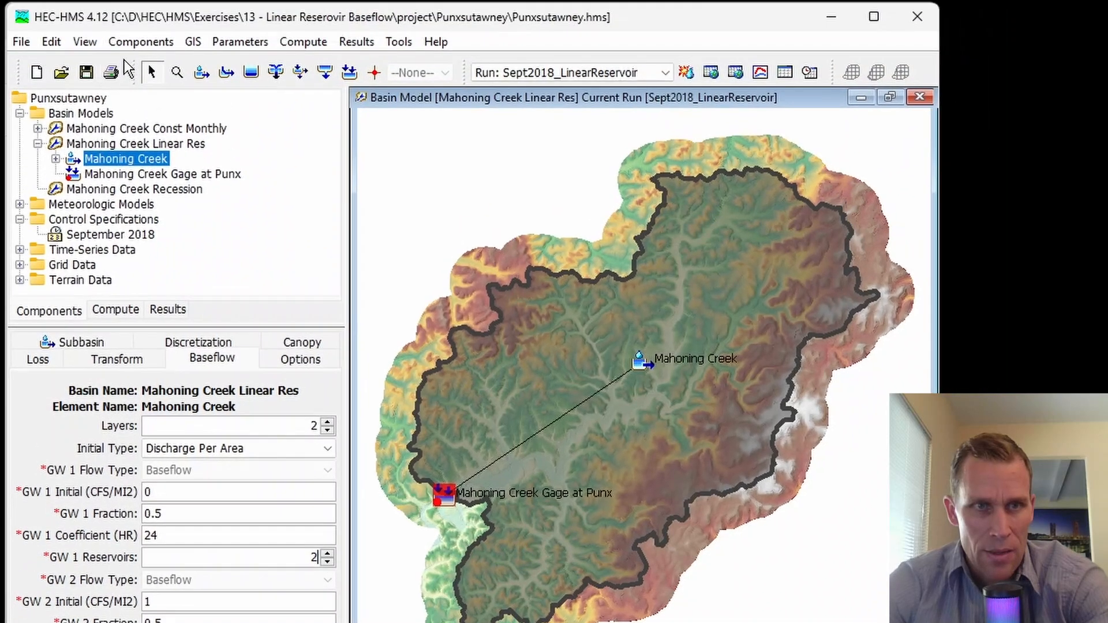
left_click(87, 75)
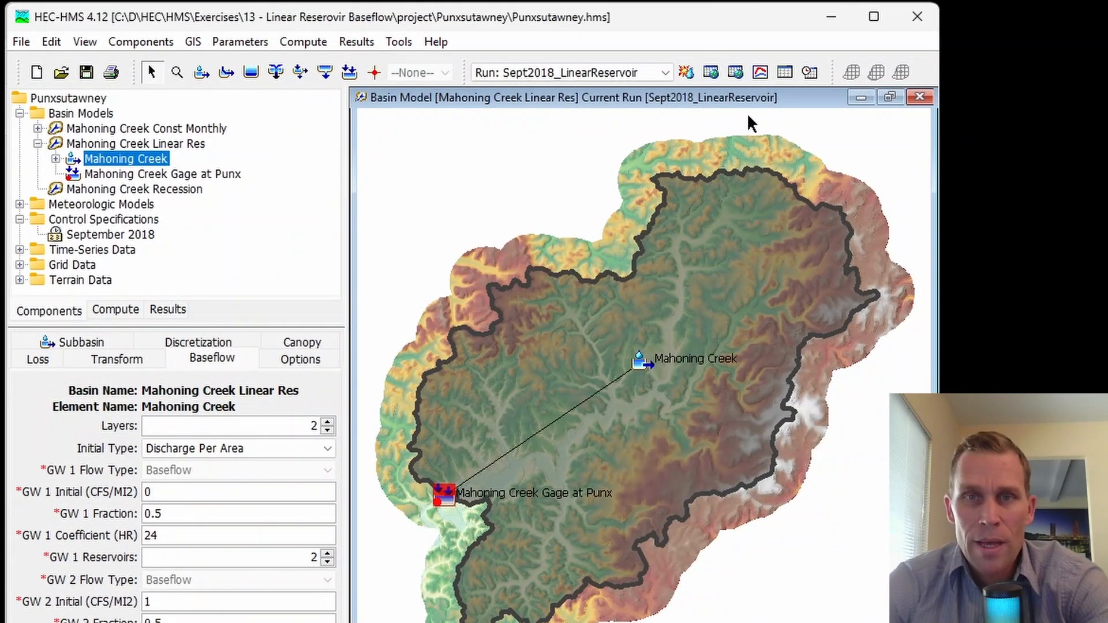
Recompute the Sept2018_LinearReservoir run and examine the first event's peak and recession on the Mahoning Creek subbasin's result graph.
left_click(687, 75)
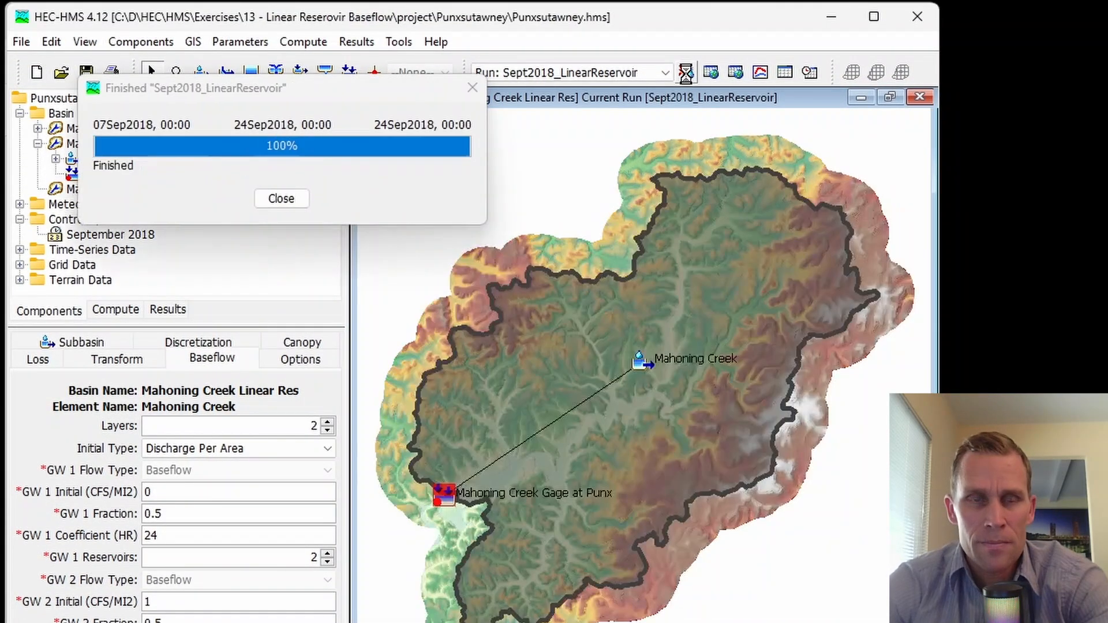
left_click(760, 73)
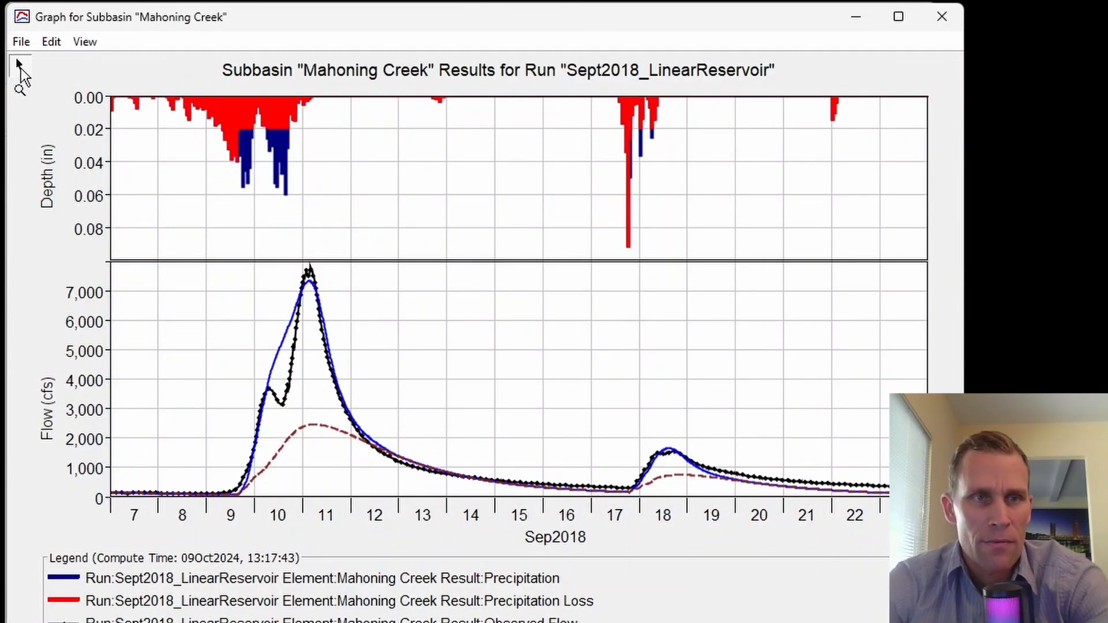
left_click(20, 90)
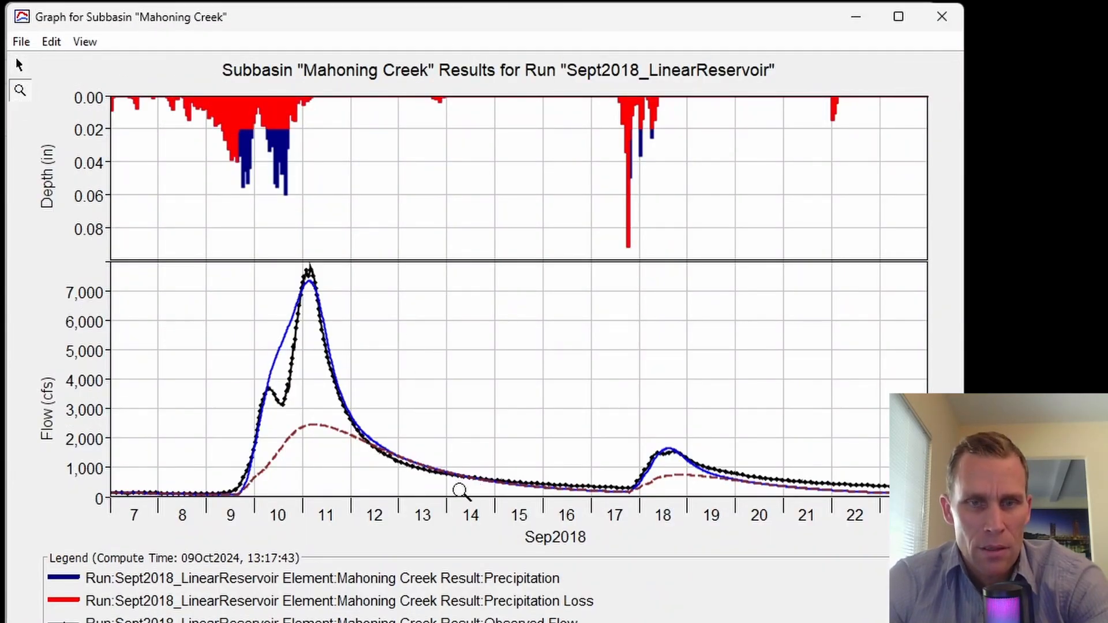
left_click_drag(434, 487, 158, 267)
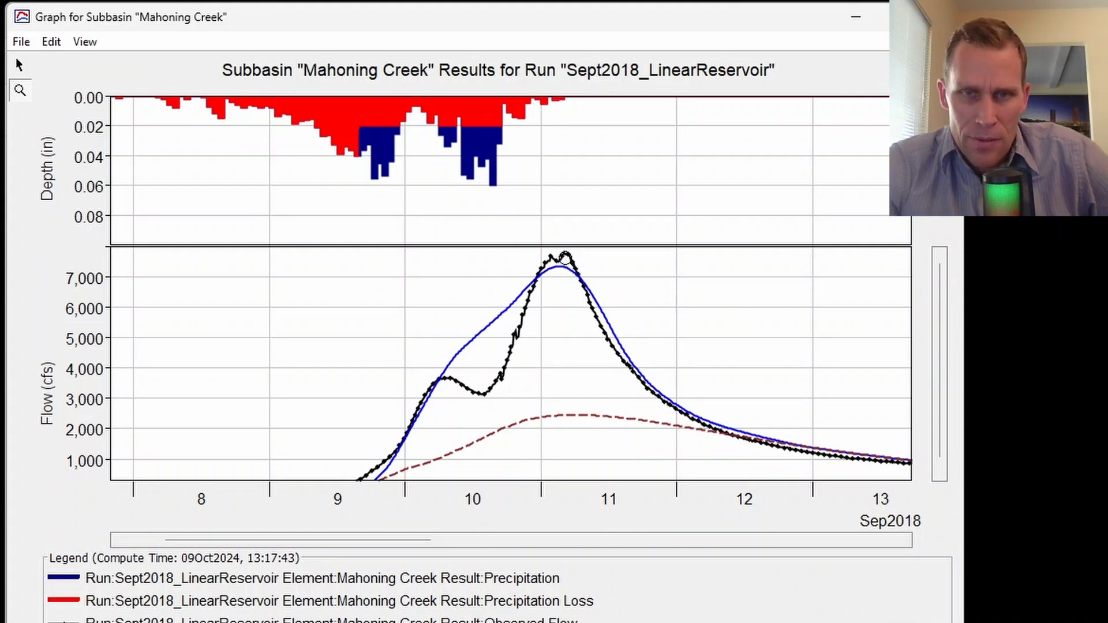
left_click_drag(354, 541, 469, 542)
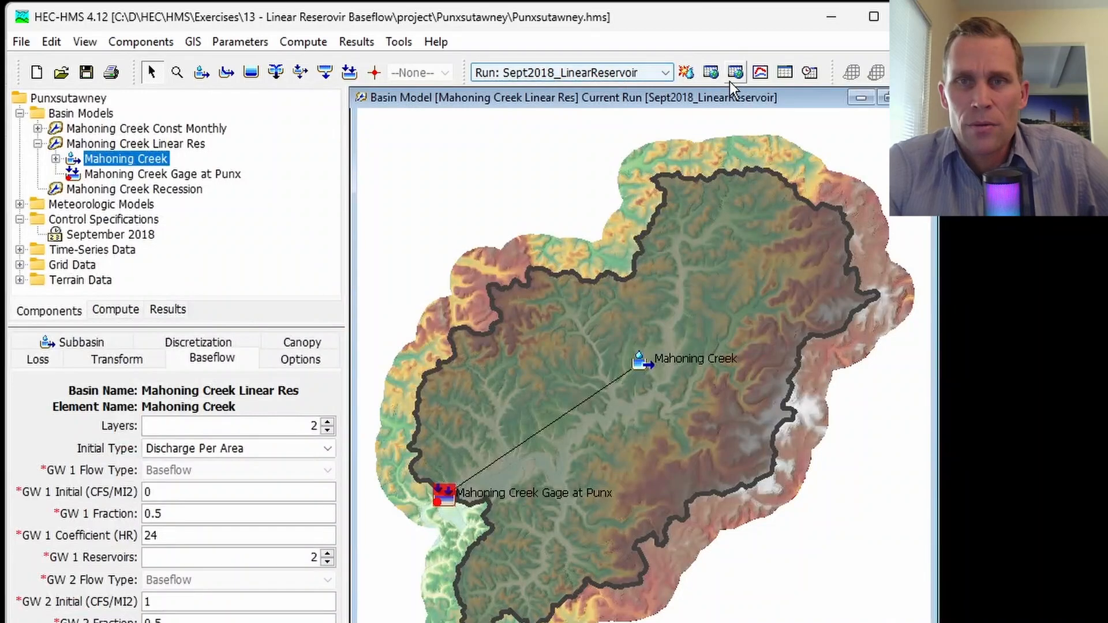
Review the Mahoning Creek subbasin's summary results for volumes, percent bias and Nash-Sutcliffe, then close the summary.
left_click(784, 72)
left_click_drag(358, 19, 470, 87)
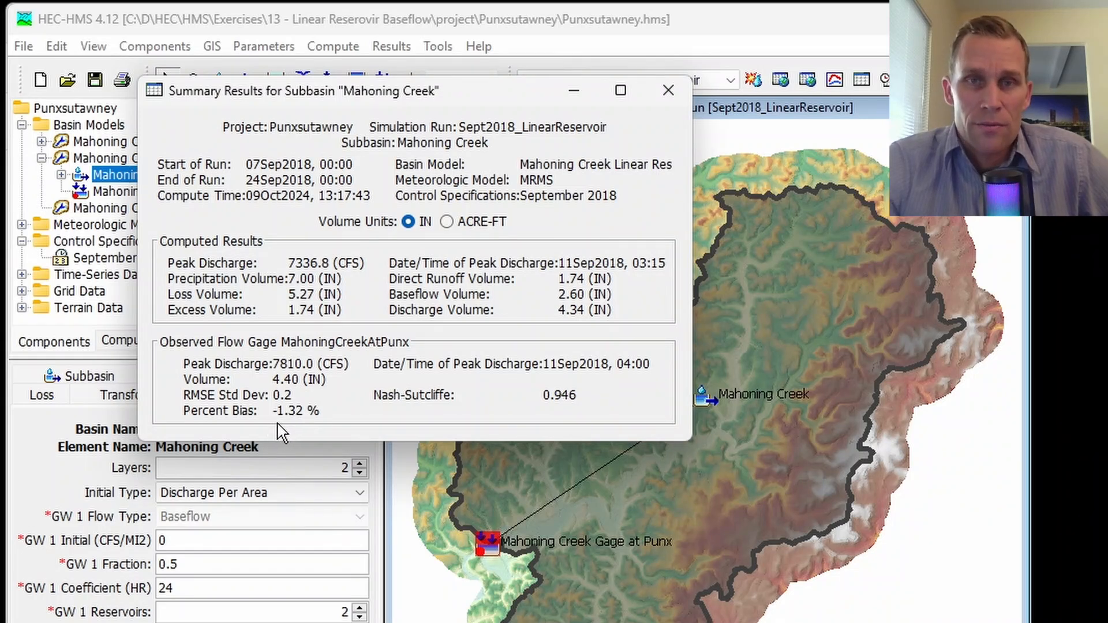
left_click(668, 91)
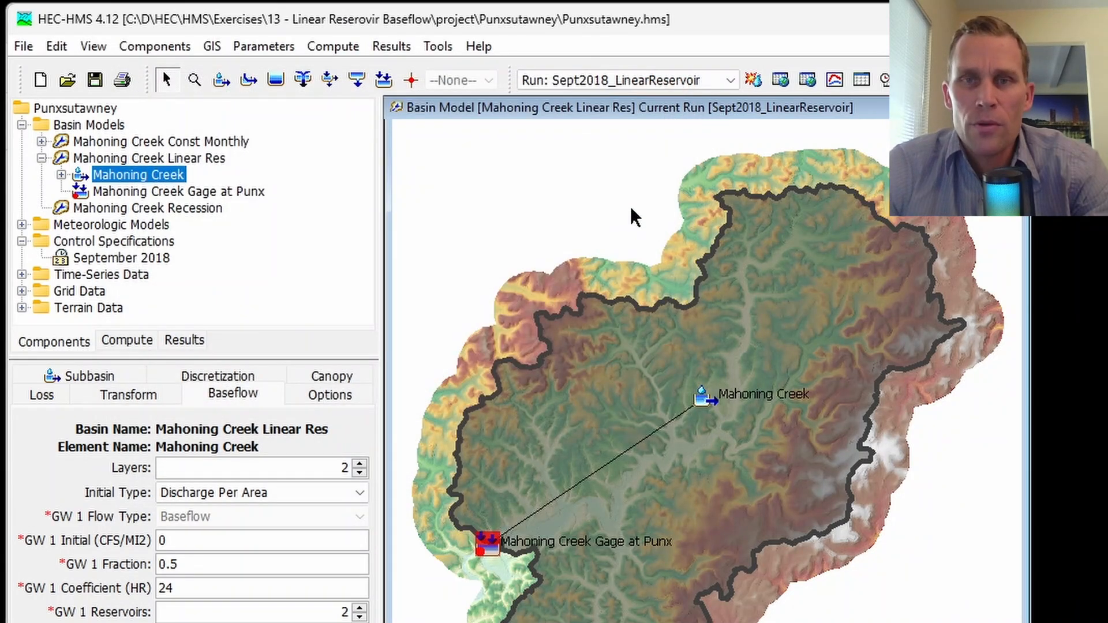
Preview Baseflow Layer 1, Baseflow Layer 2 and total Baseflow together for the Mahoning Creek subbasin in the Sept2018_LinearReservoir results.
left_click(185, 341)
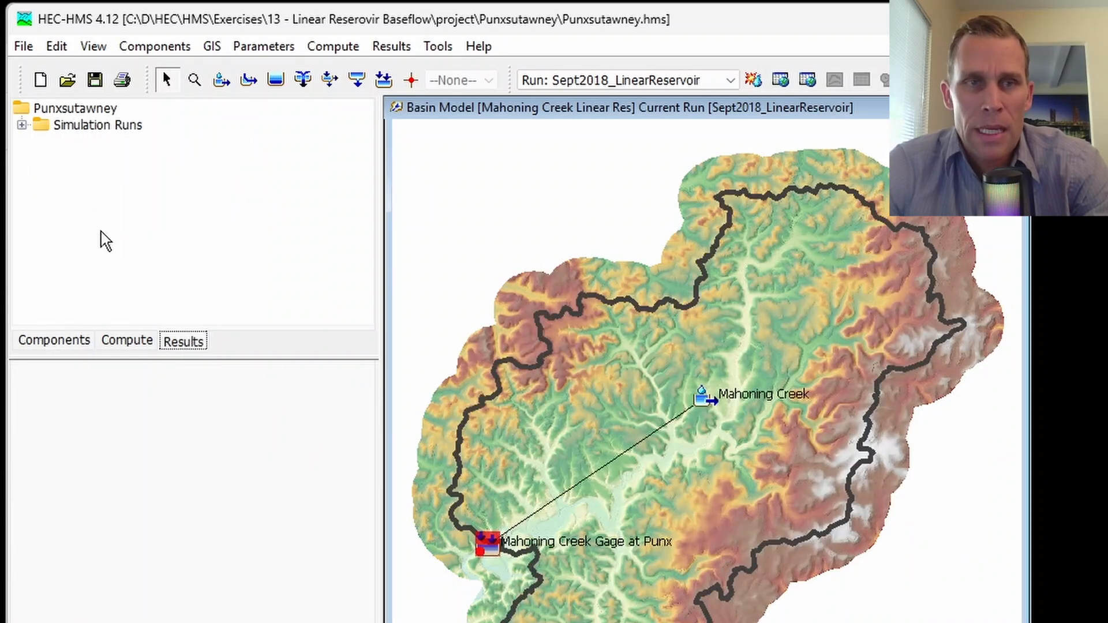
left_click(21, 125)
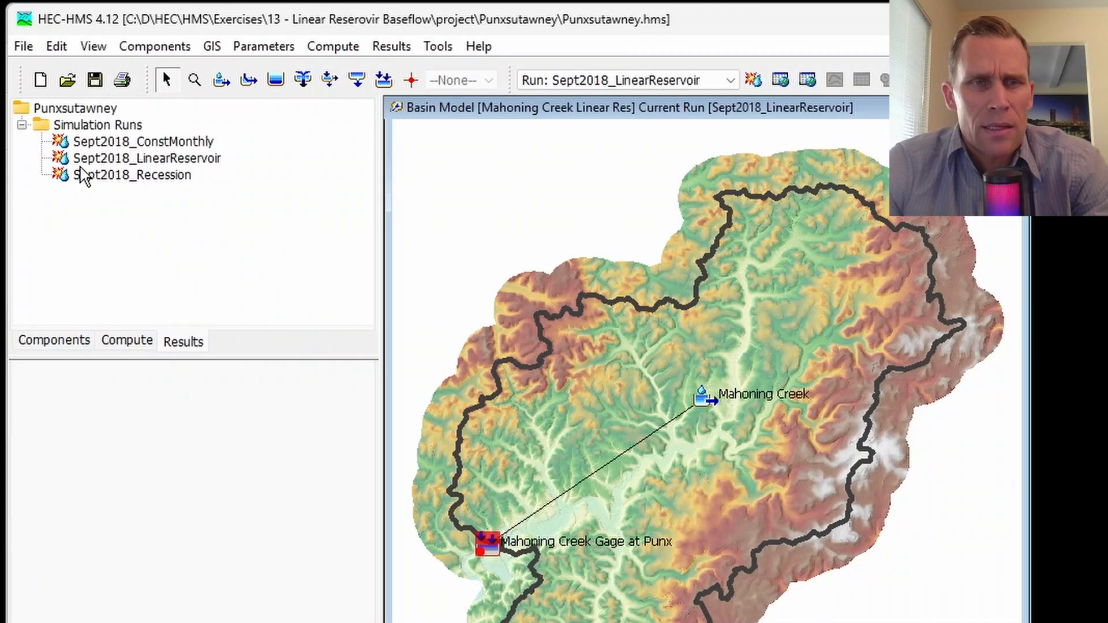
left_click(162, 159)
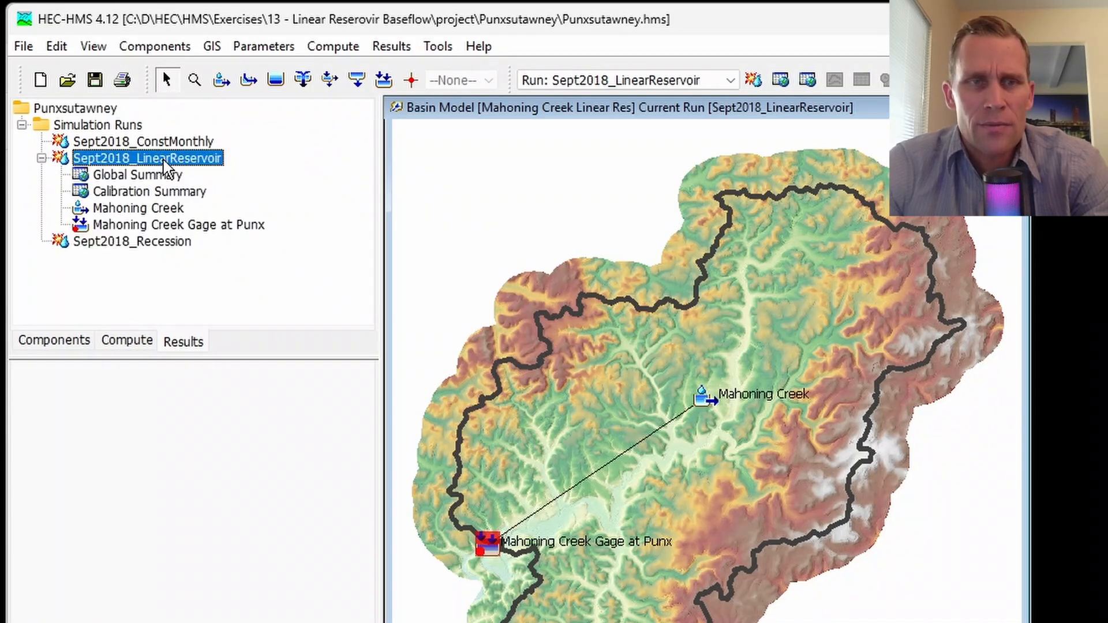
left_click(134, 211)
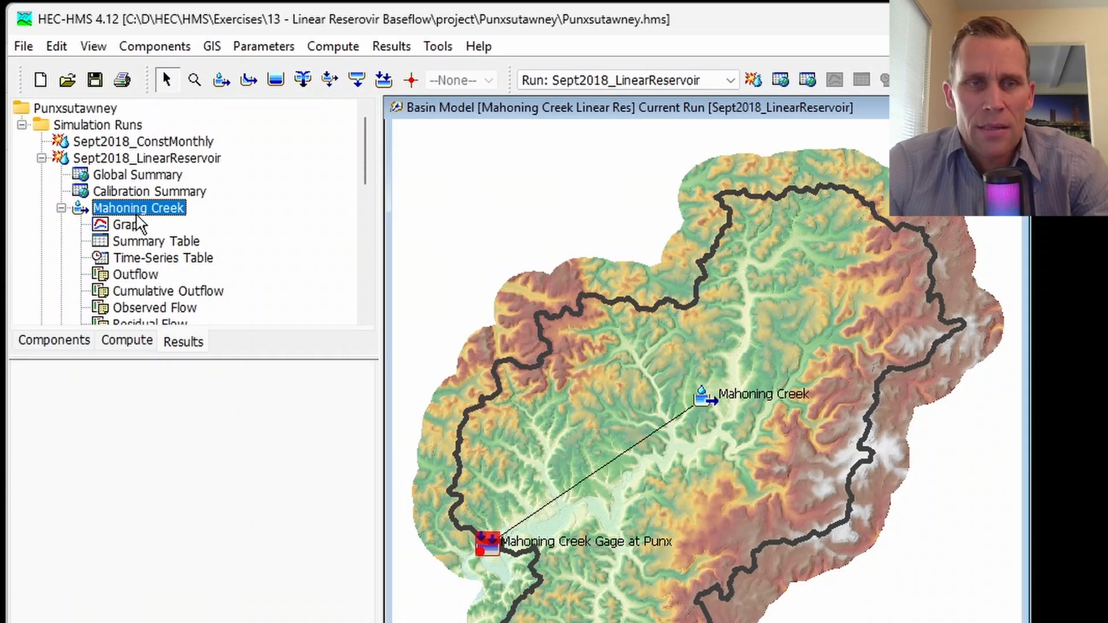
scroll(168, 247, "down", 2)
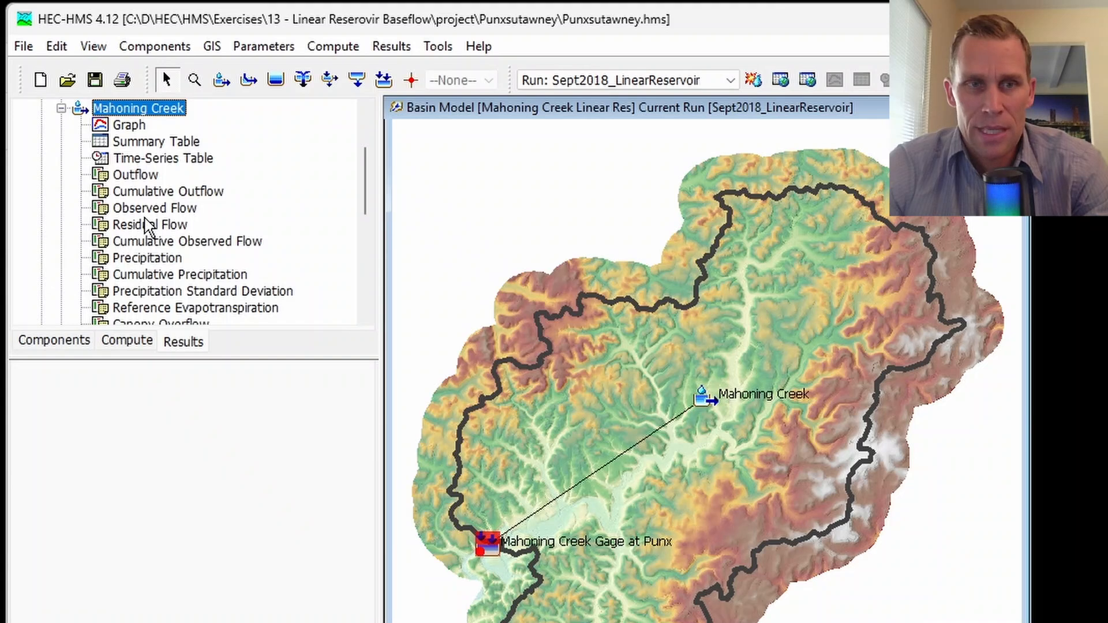
scroll(146, 220, "down", 4)
scroll(149, 223, "down", 2)
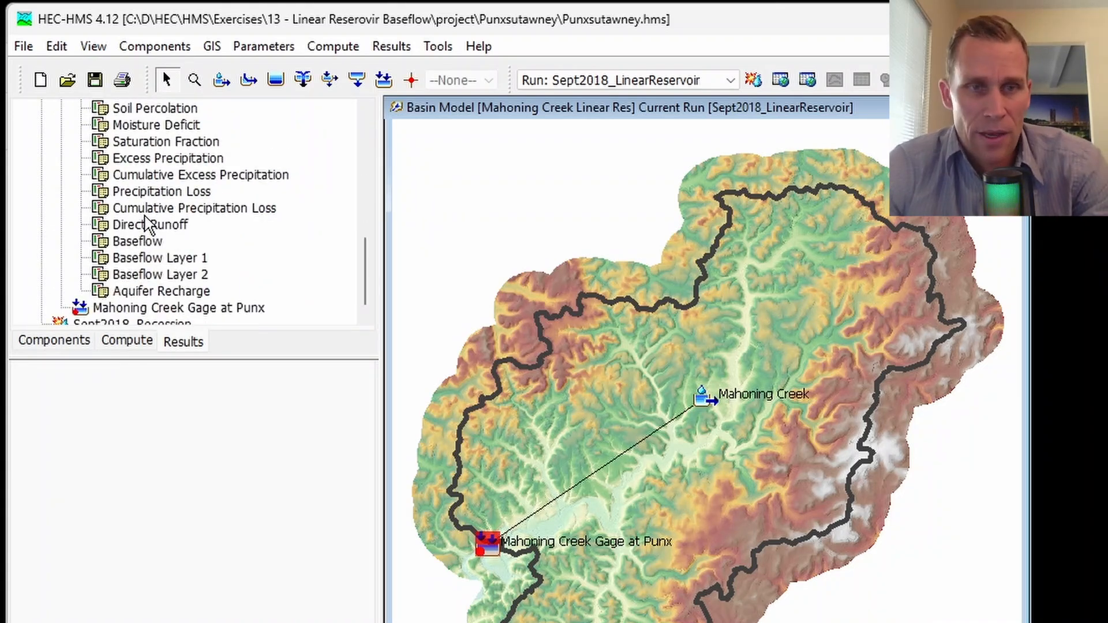
left_click(141, 259)
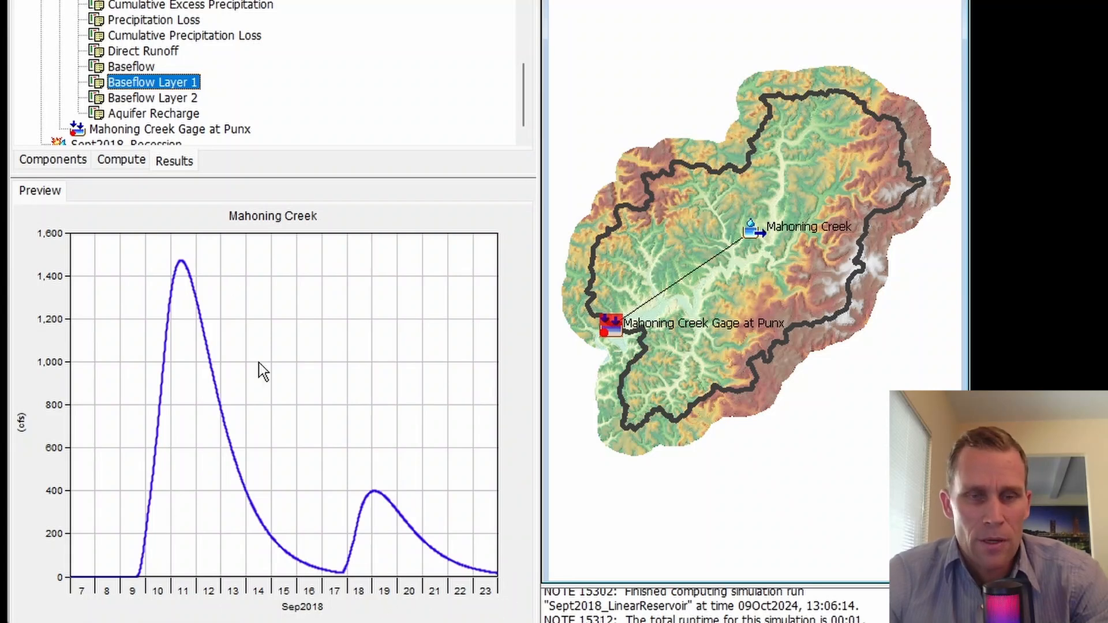
left_click(175, 99, "ctrl")
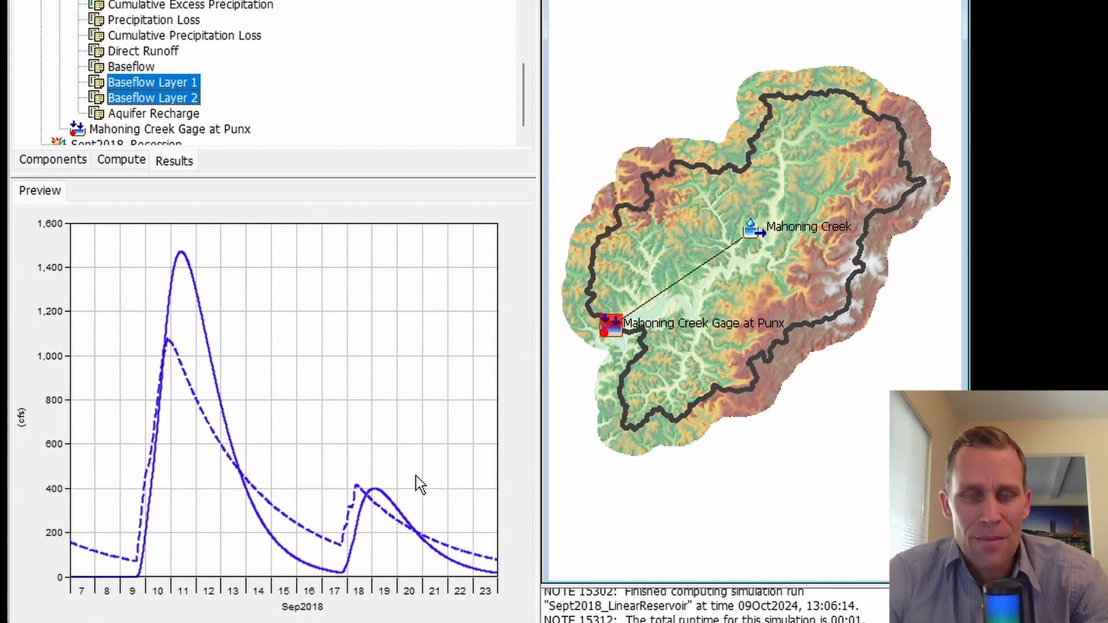
left_click(139, 68, "ctrl")
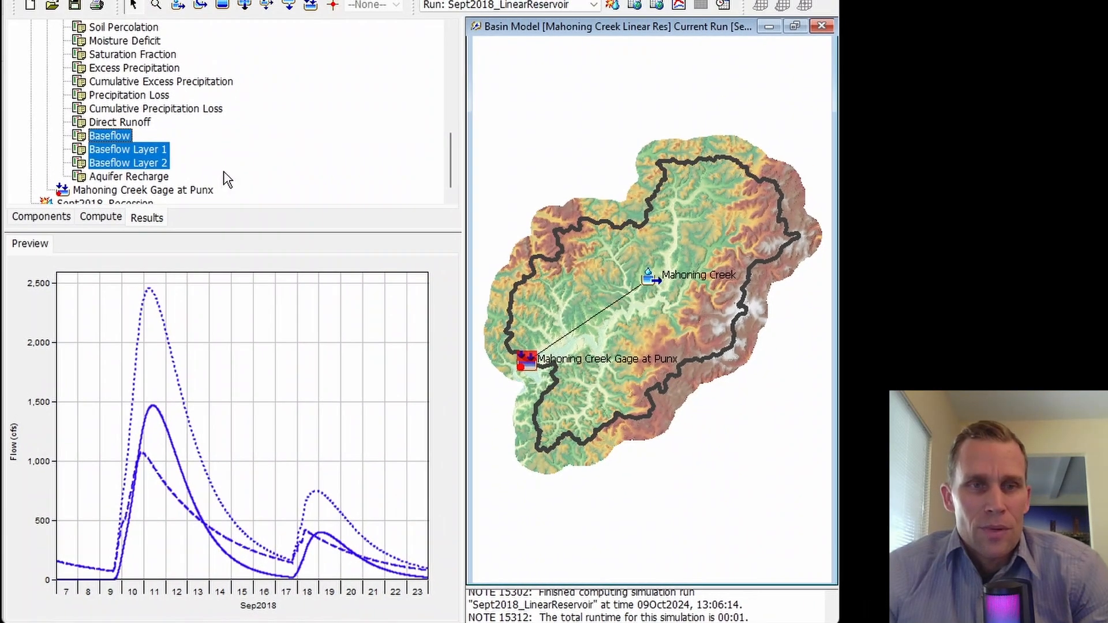
Add the subbasin's Outflow and Observed Flow time series to the baseflow preview plot for comparison.
scroll(269, 113, "up", 4)
scroll(230, 177, "up", 3)
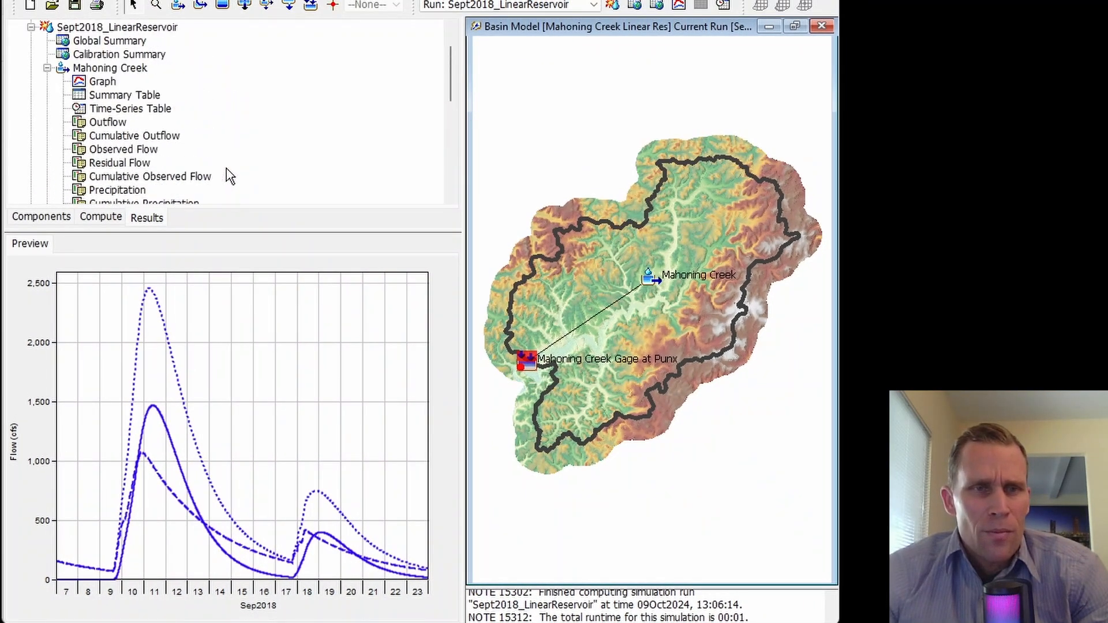
left_click(108, 123)
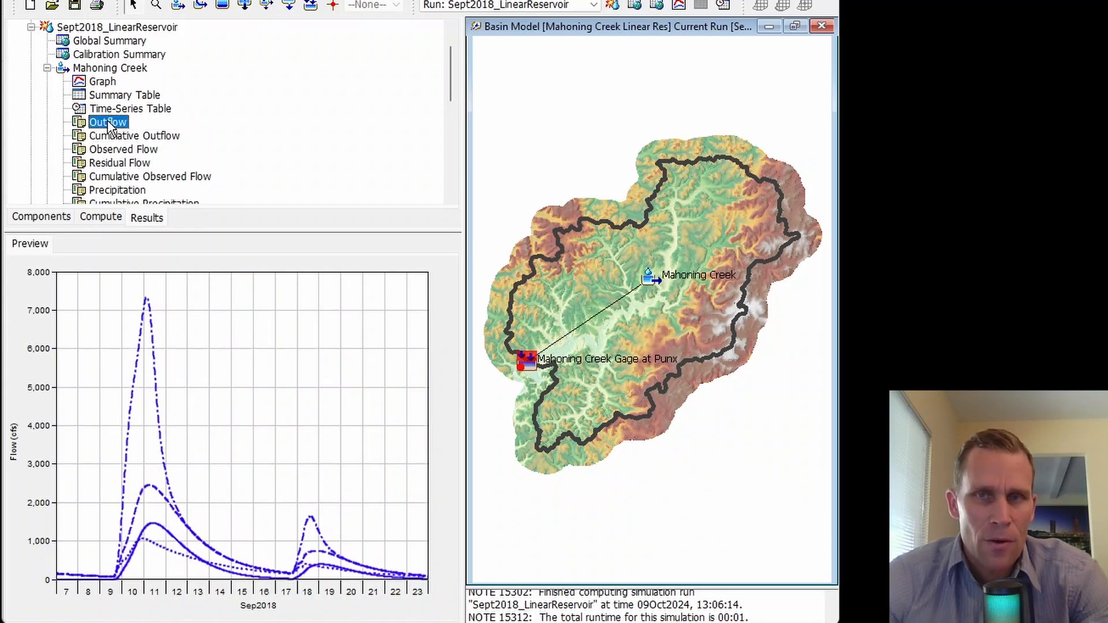
left_click(110, 151, "ctrl")
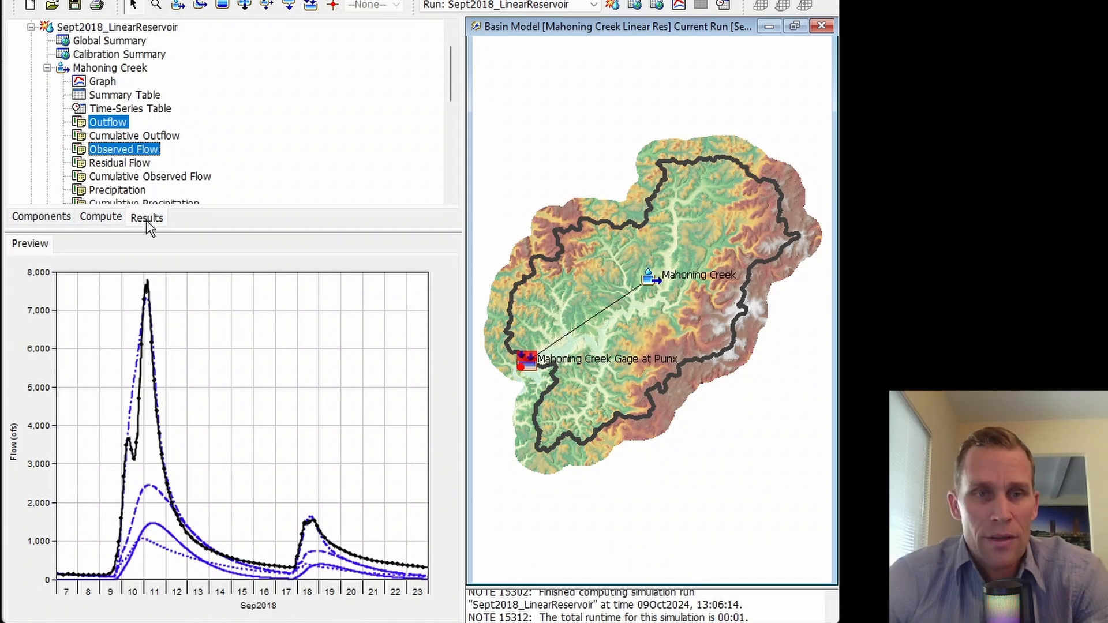
Set the GW 2 fraction to 0.9 in the baseflow parameters of the Mahoning Creek subbasin in the Linear Res basin model.
left_click(41, 216)
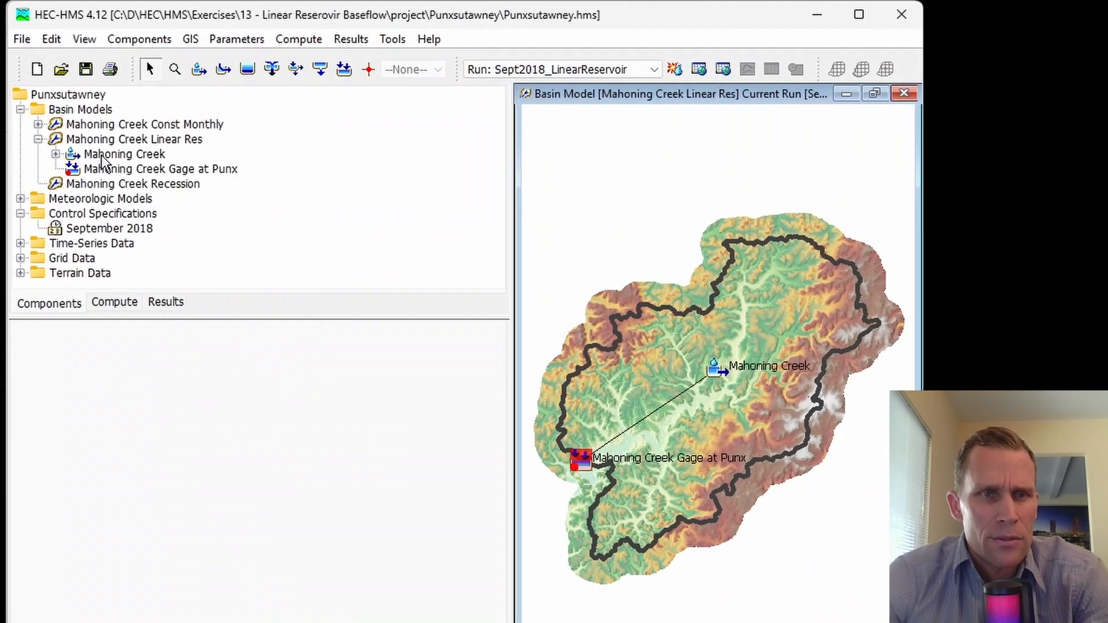
left_click(96, 88)
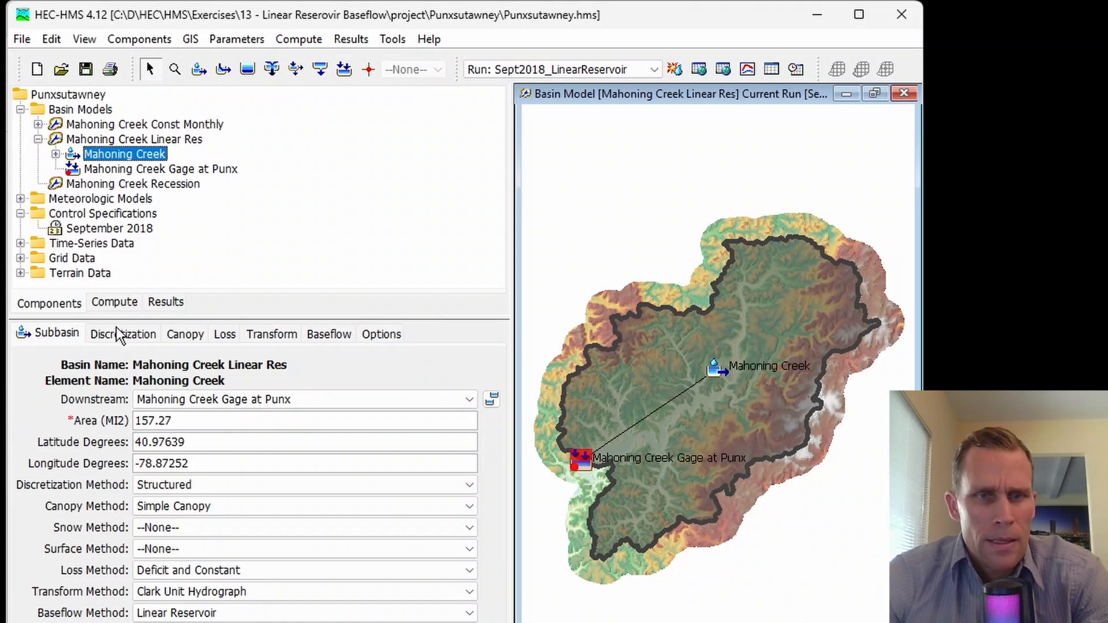
left_click(329, 335)
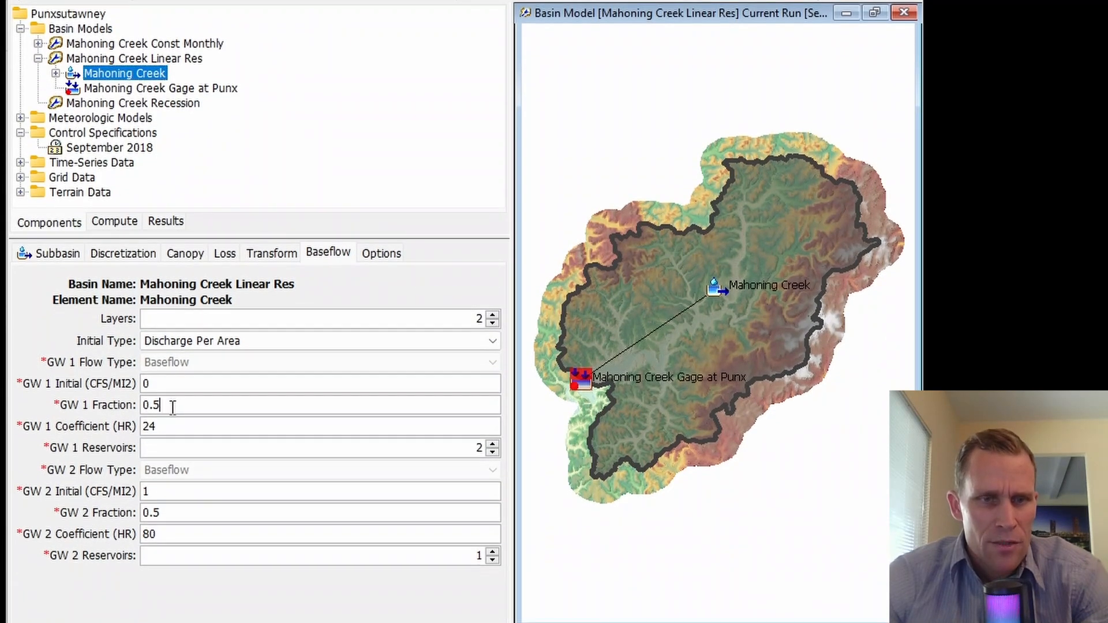
left_click_drag(172, 407, 140, 406)
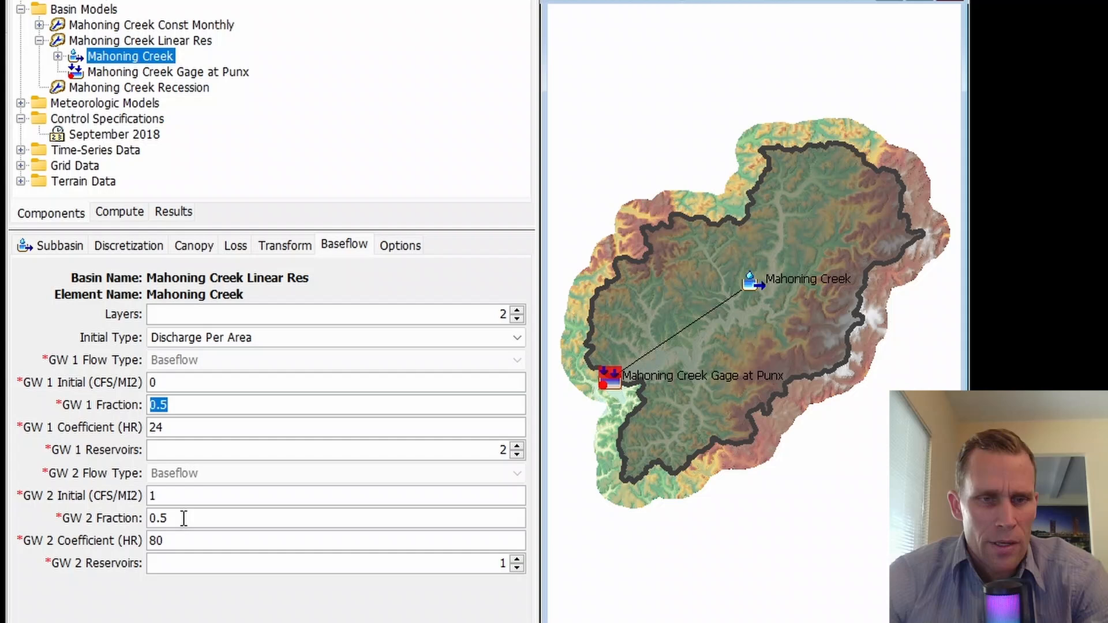
left_click_drag(173, 519, 129, 512)
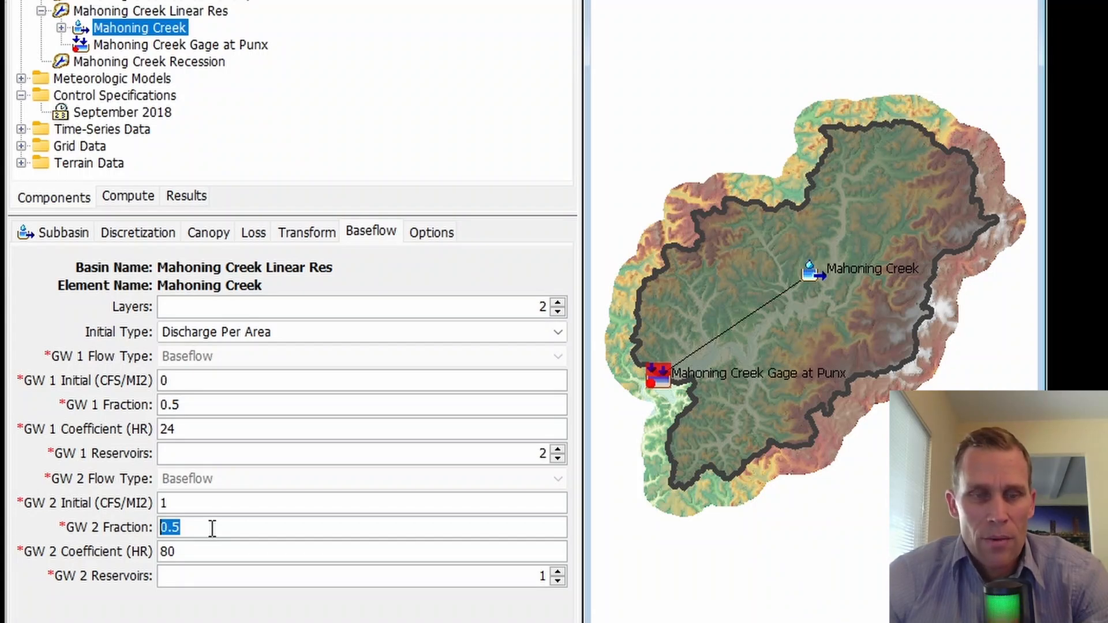
left_click(212, 529)
left_click_drag(212, 529, 163, 527)
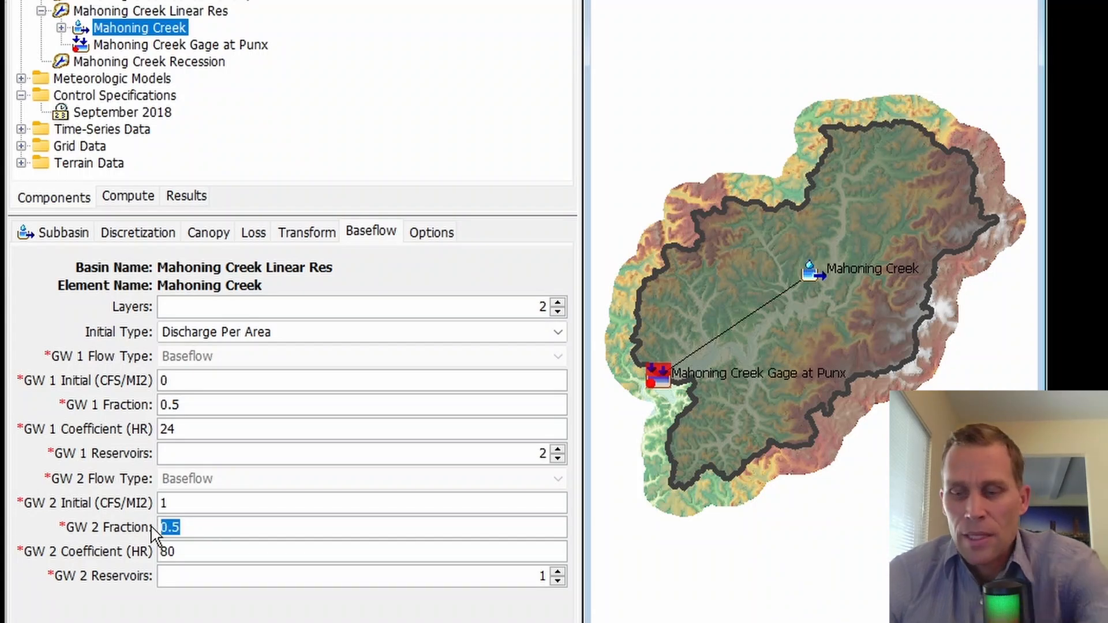
type("0.9")
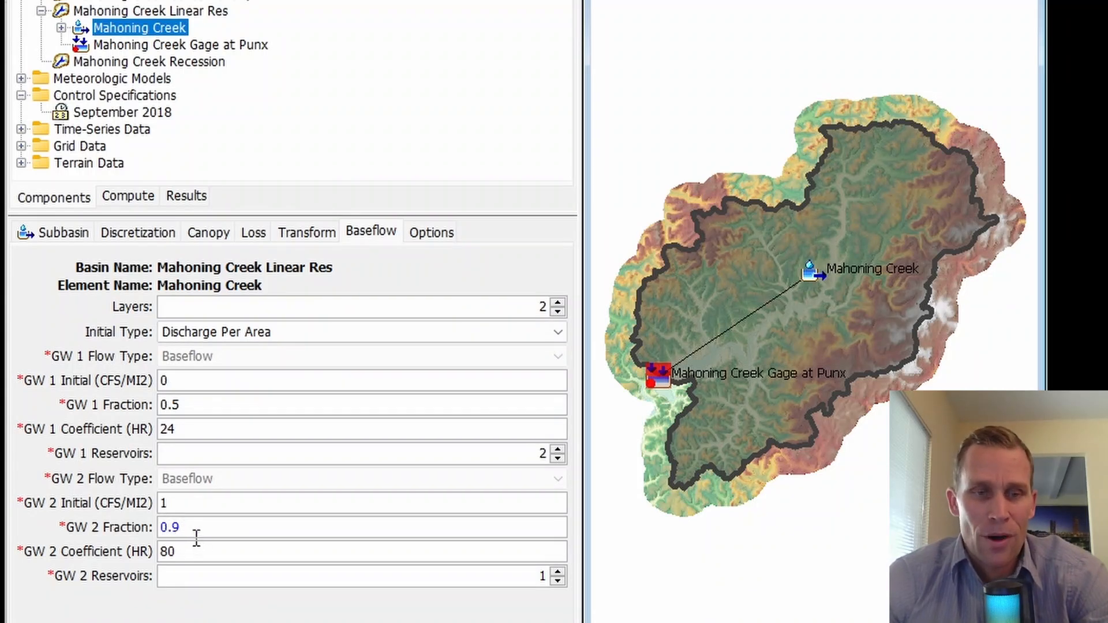
Set the Mahoning Creek subbasin's GW 1 fraction to 0.1 in its baseflow parameters and save the project.
left_click_drag(195, 528, 154, 529)
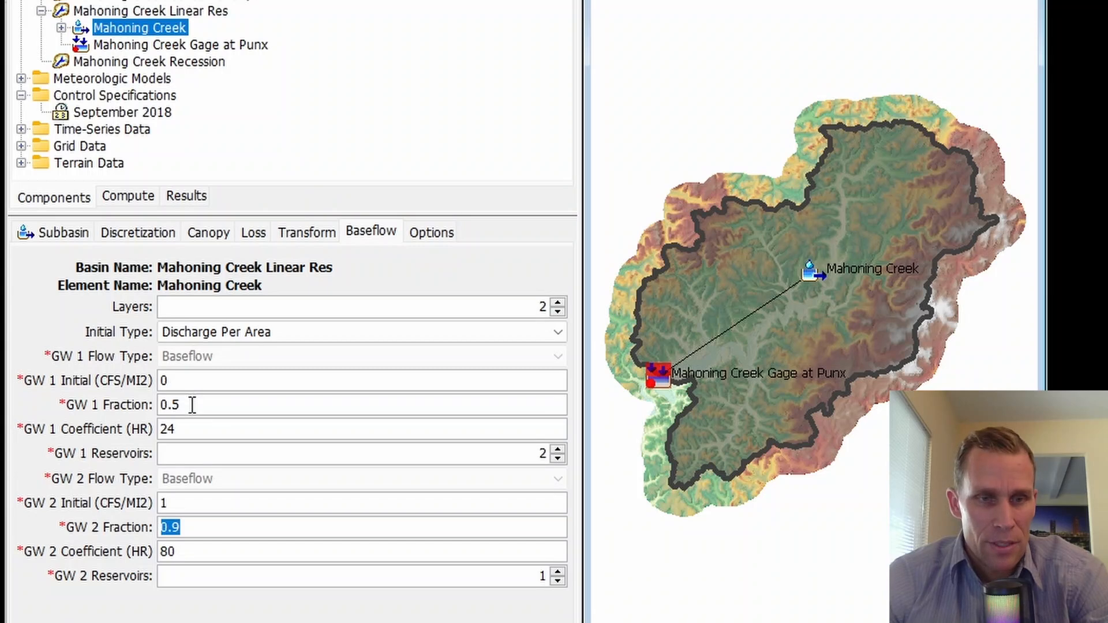
left_click_drag(192, 405, 163, 405)
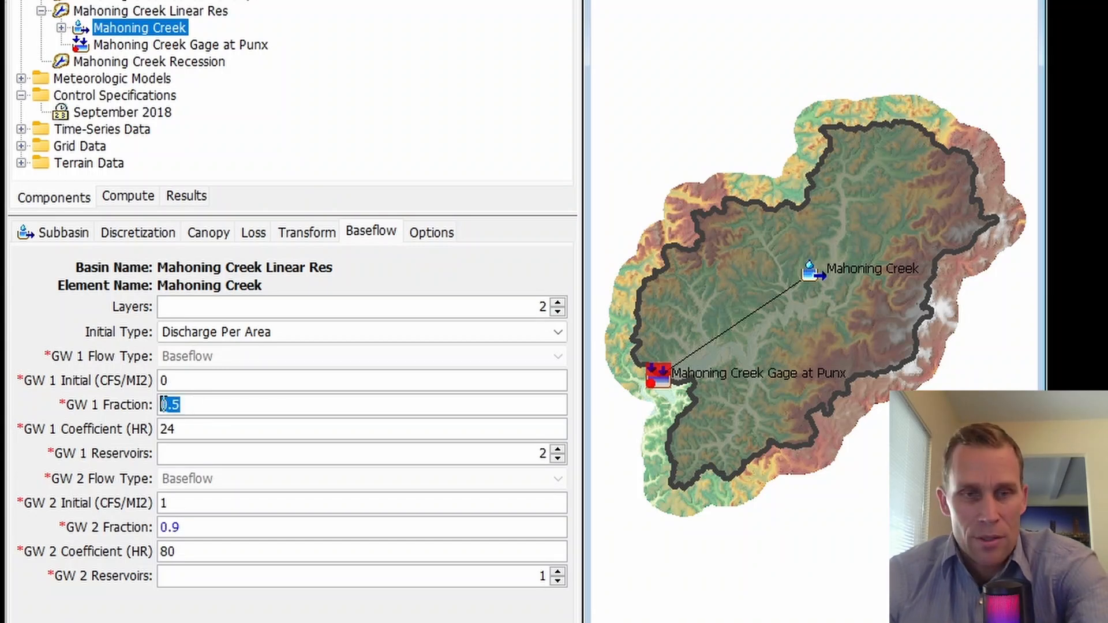
type("0.1")
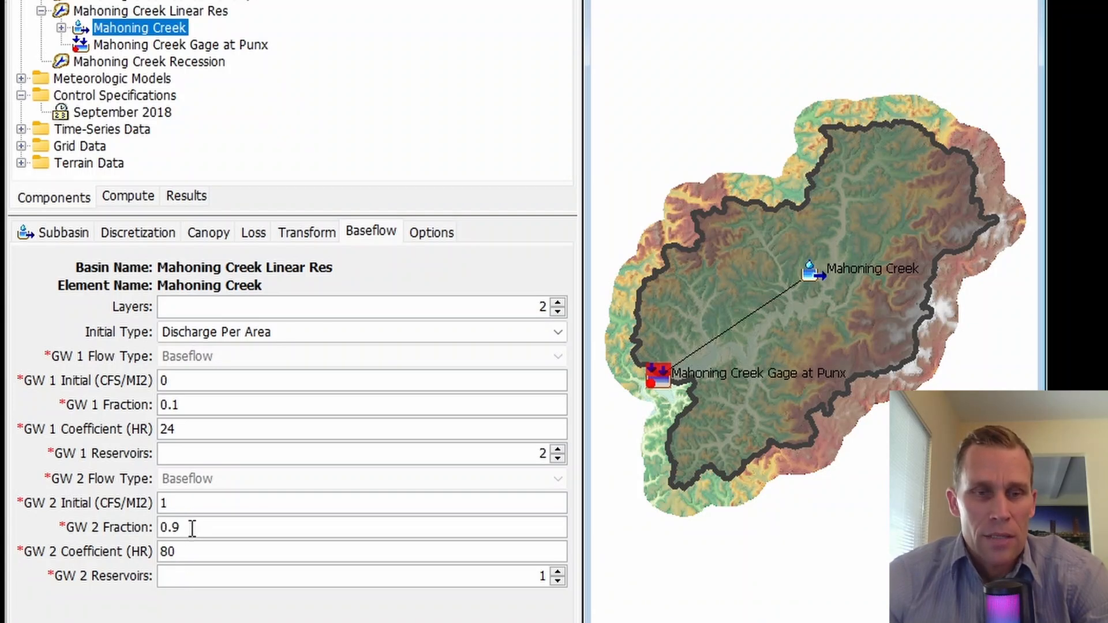
left_click_drag(192, 528, 162, 528)
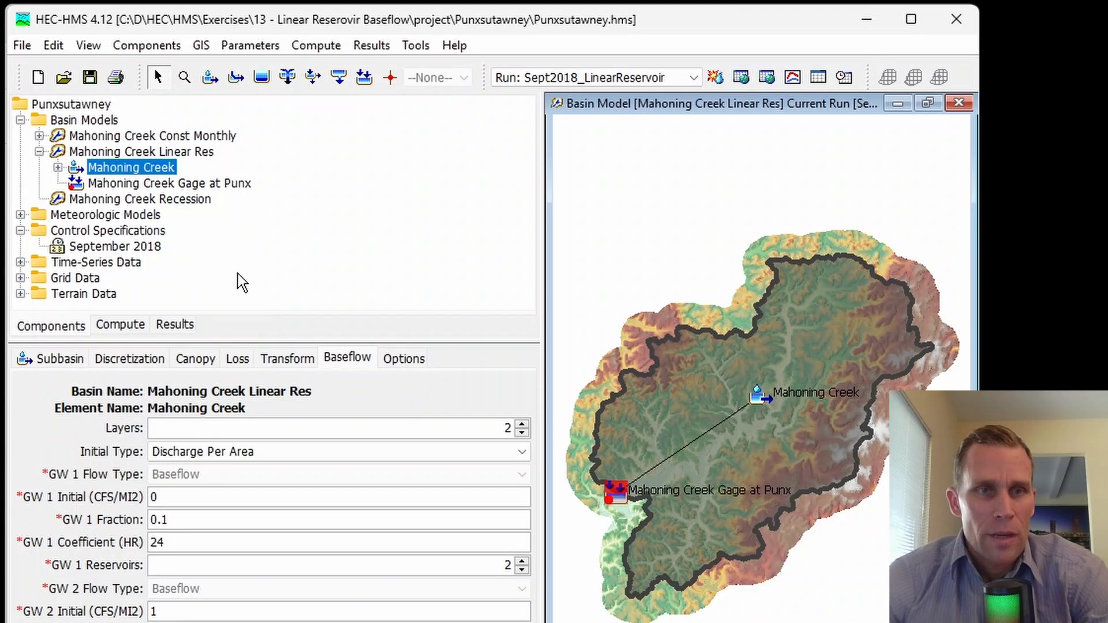
left_click(88, 77)
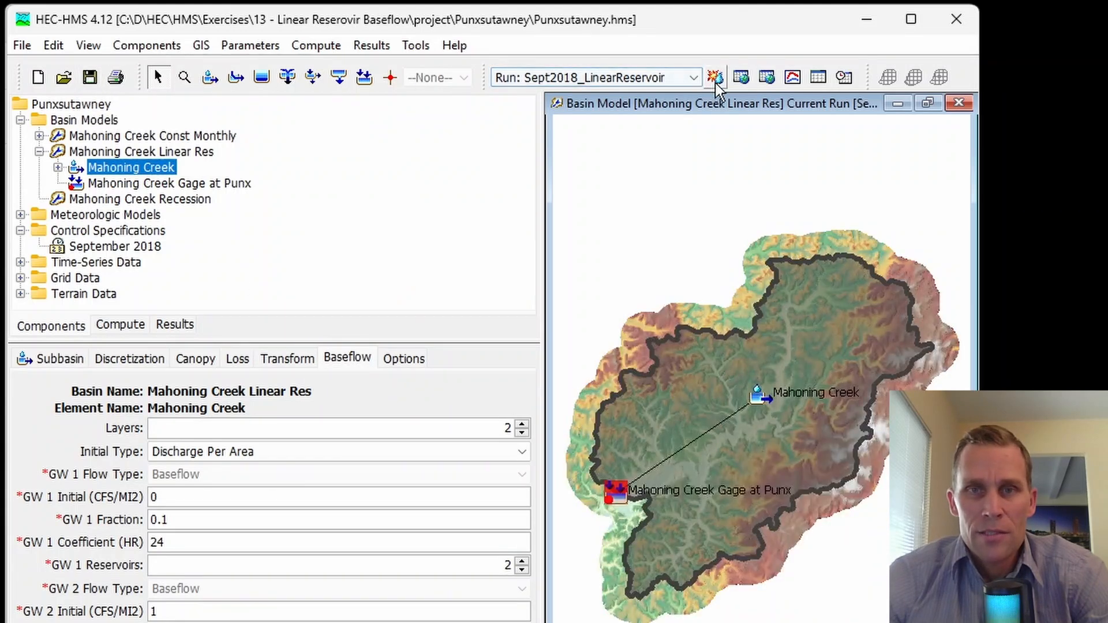
Recompute the Sept2018_LinearReservoir run and view the Mahoning Creek subbasin's result graph, then close it.
left_click(715, 77)
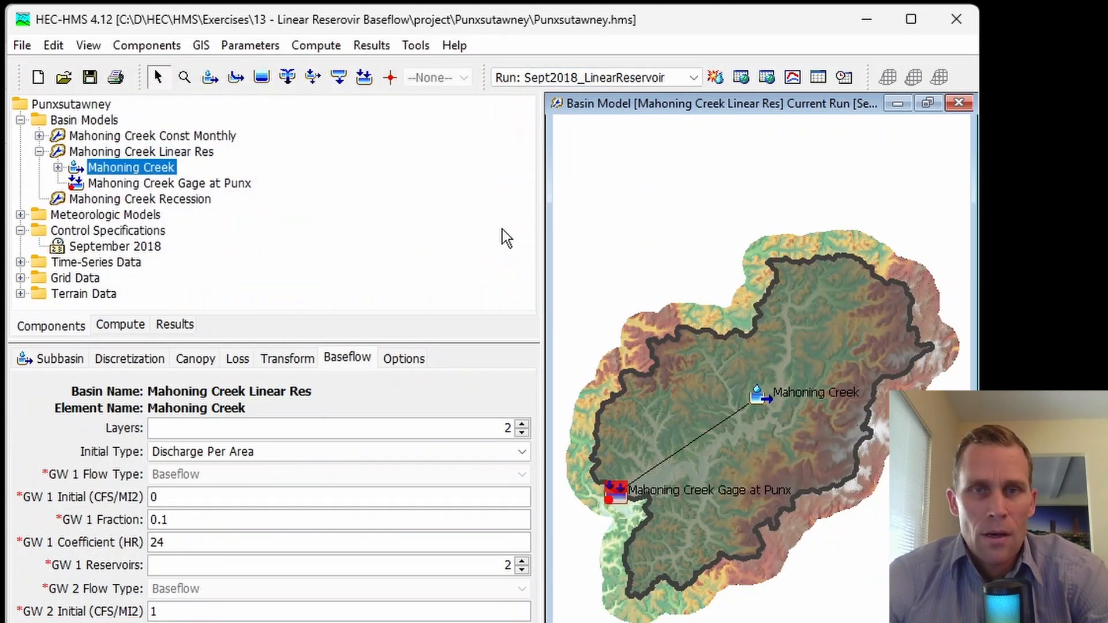
left_click(793, 77)
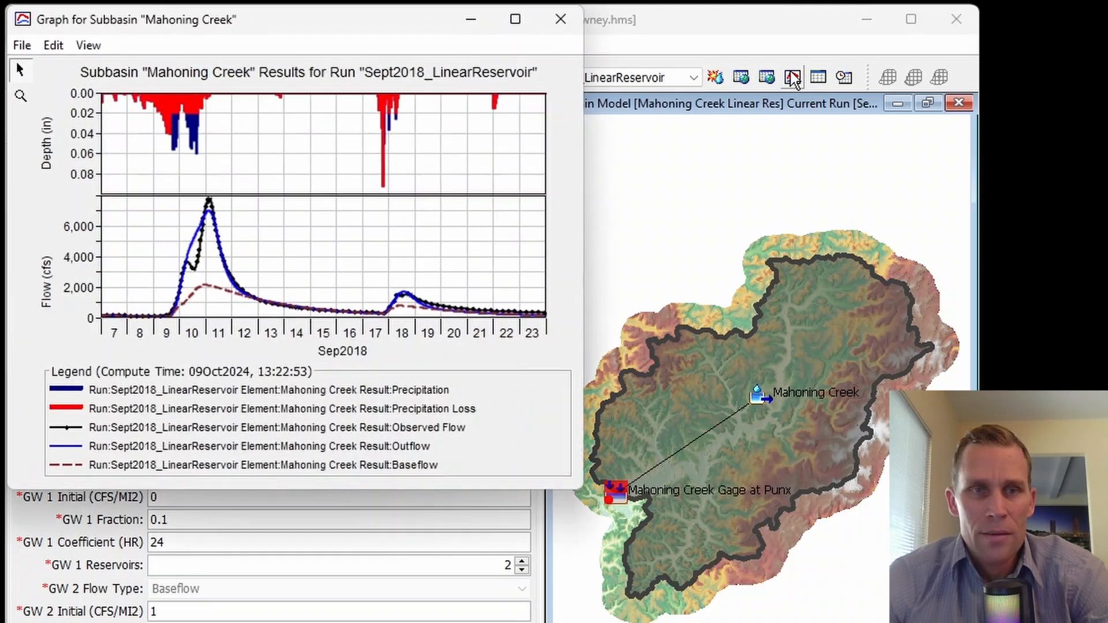
left_click(563, 22)
Review the Mahoning Creek subbasin's summary results for peak discharge, volumes, percent bias and Nash-Sutcliffe, then close the summary.
left_click(819, 77)
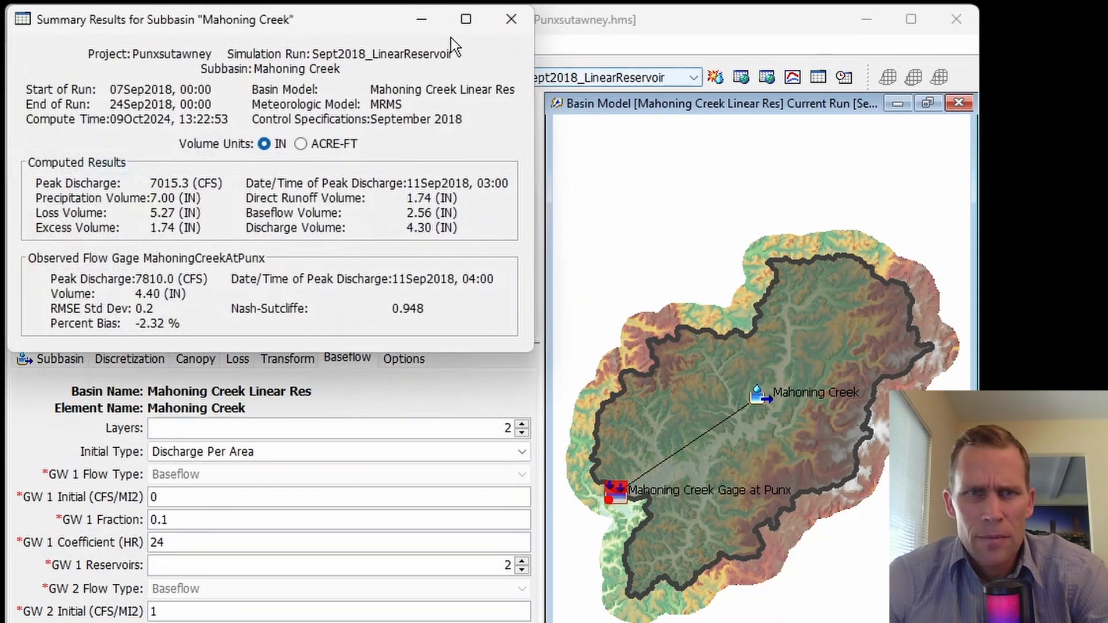
left_click_drag(369, 20, 486, 134)
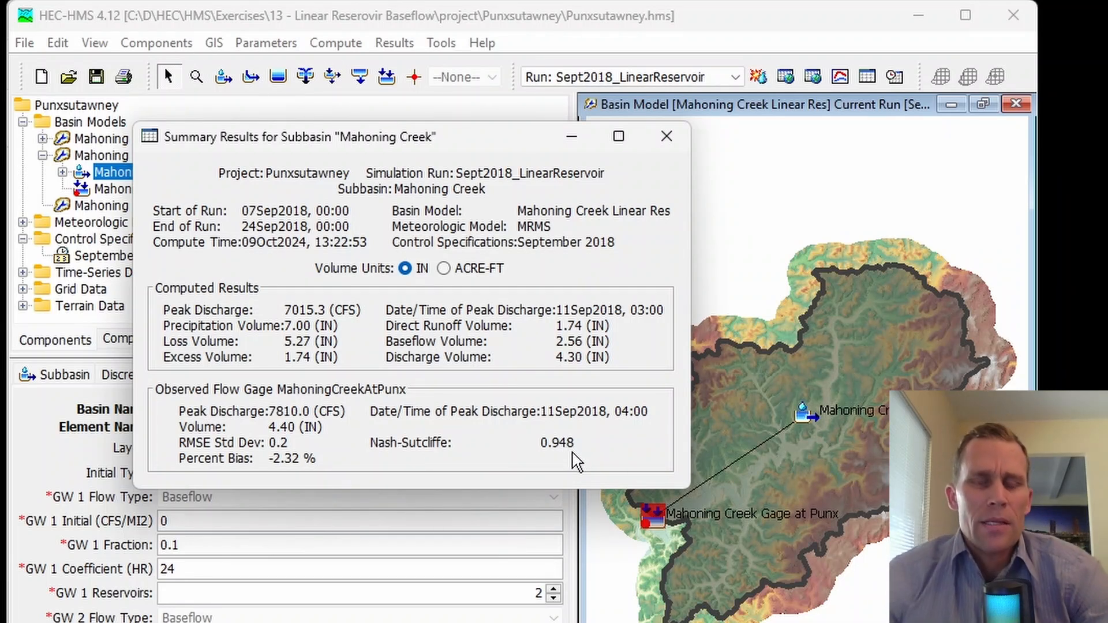
left_click(680, 136)
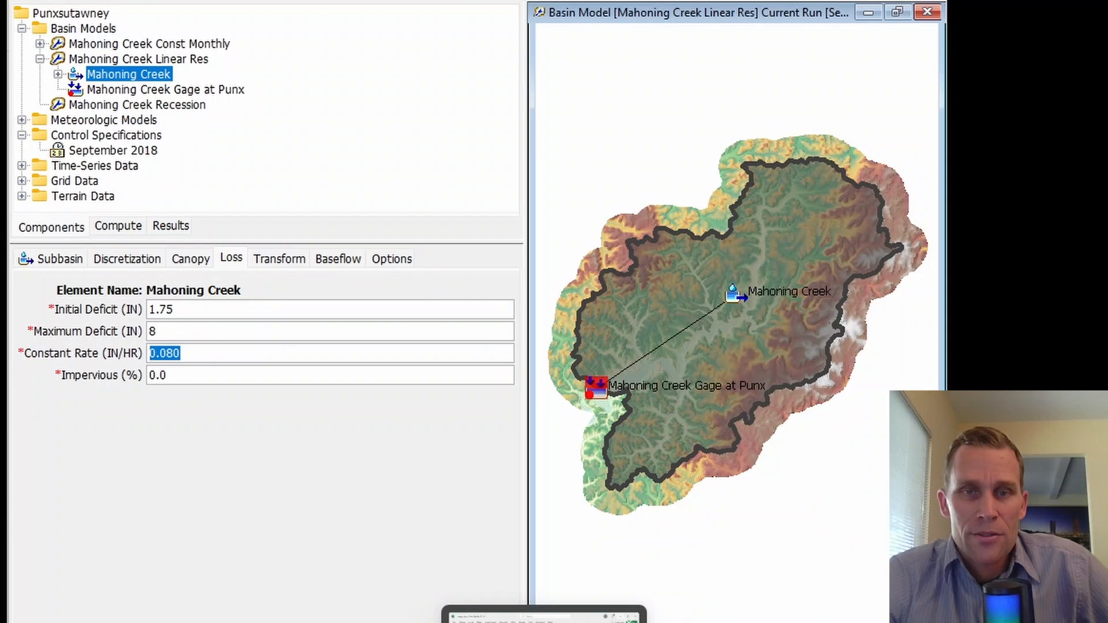
Switch to the Excel trial comparison workbook and examine Trial 1's peak discharge, runoff volume, total error, Nash-Sutcliffe and percent bias.
left_click(544, 615)
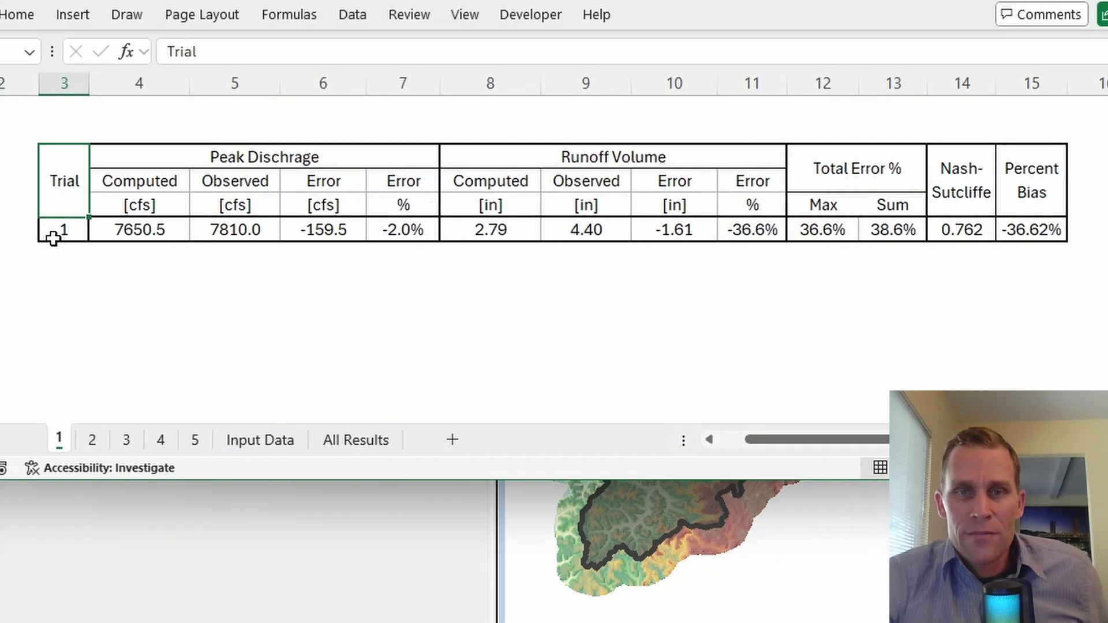
left_click(130, 233)
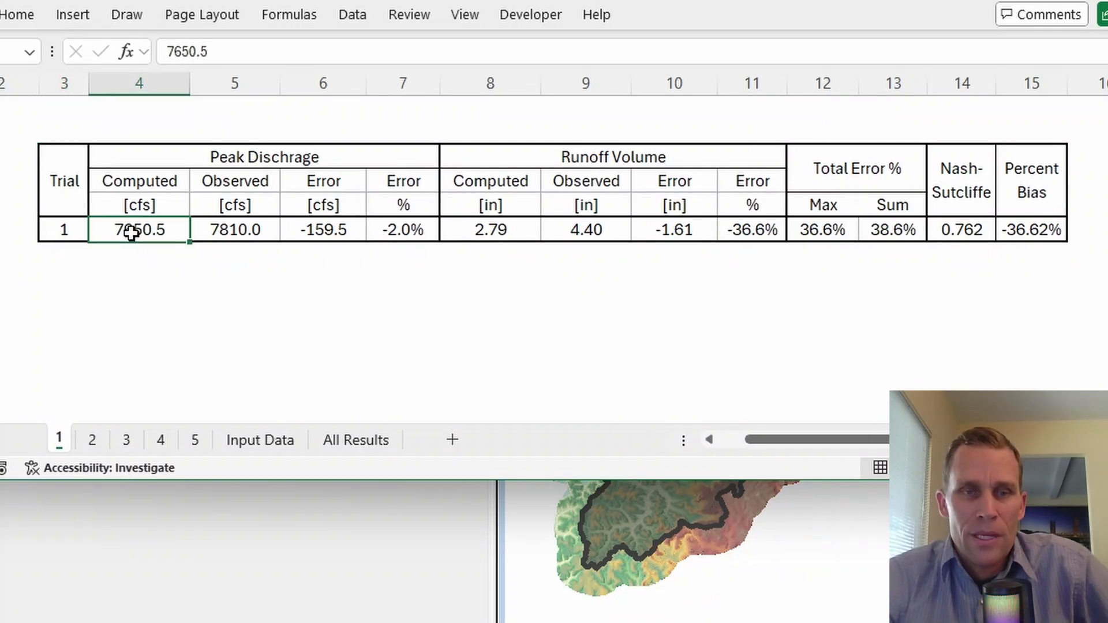
left_click_drag(136, 183, 133, 281)
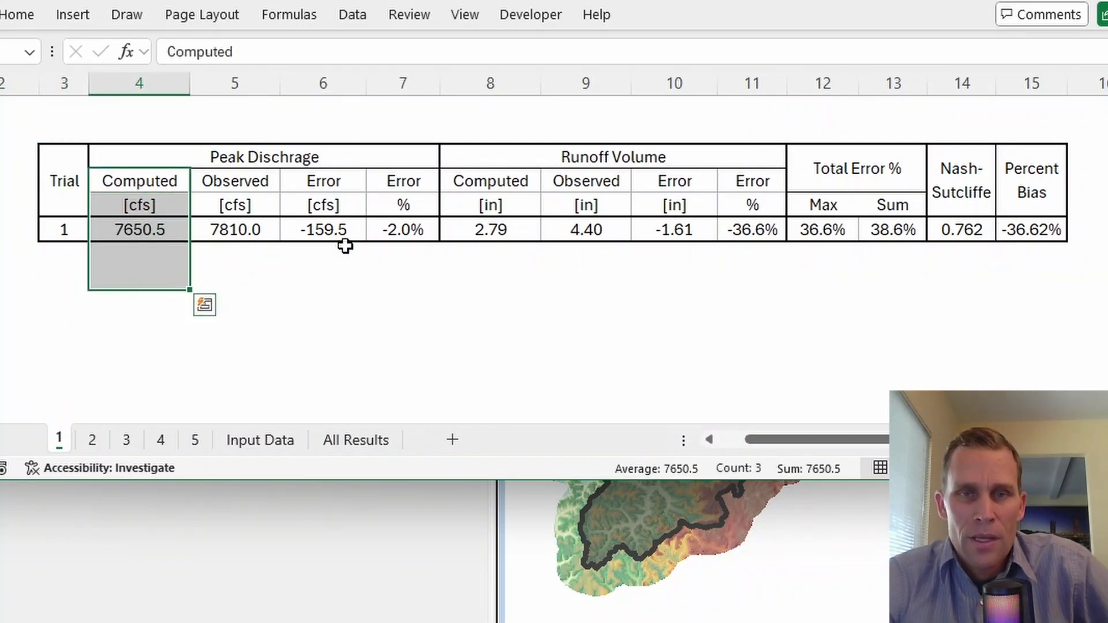
left_click_drag(486, 183, 477, 272)
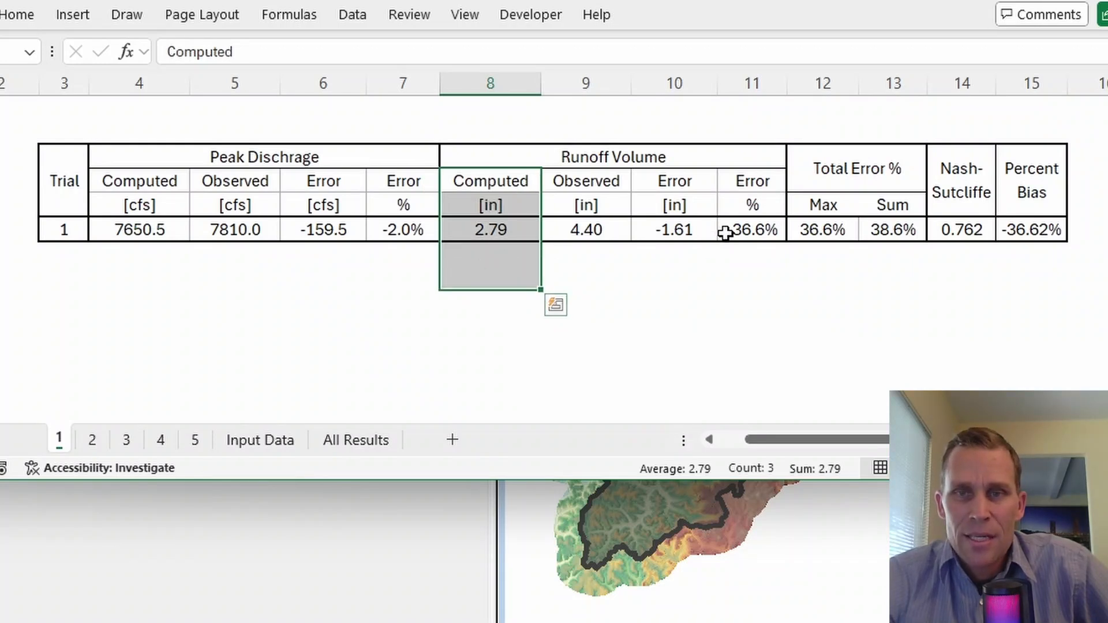
left_click_drag(809, 154, 865, 258)
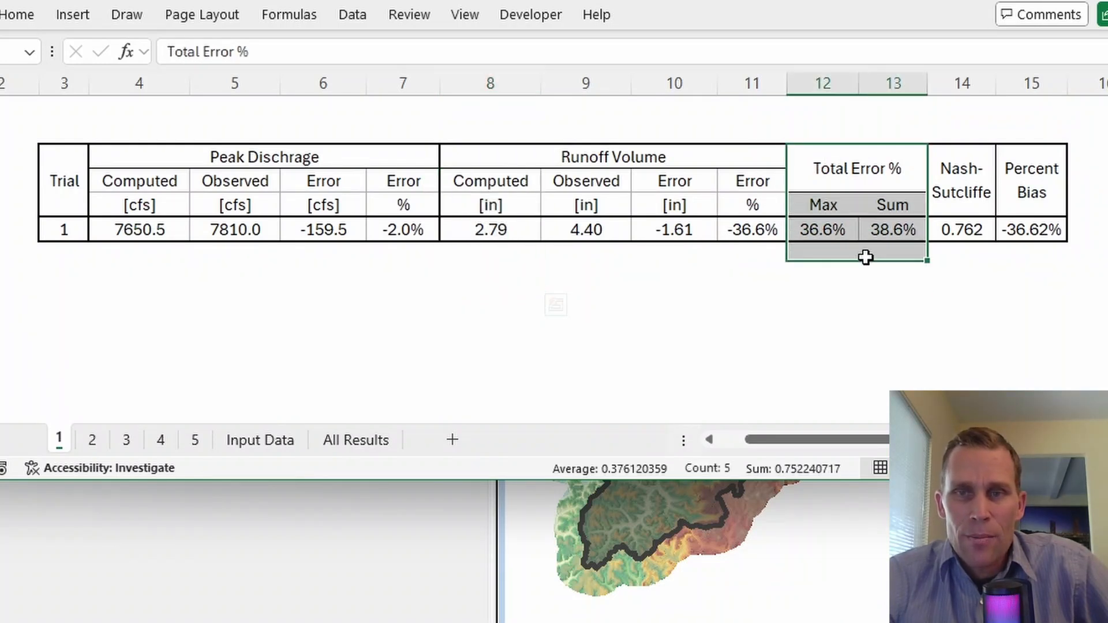
left_click(956, 229)
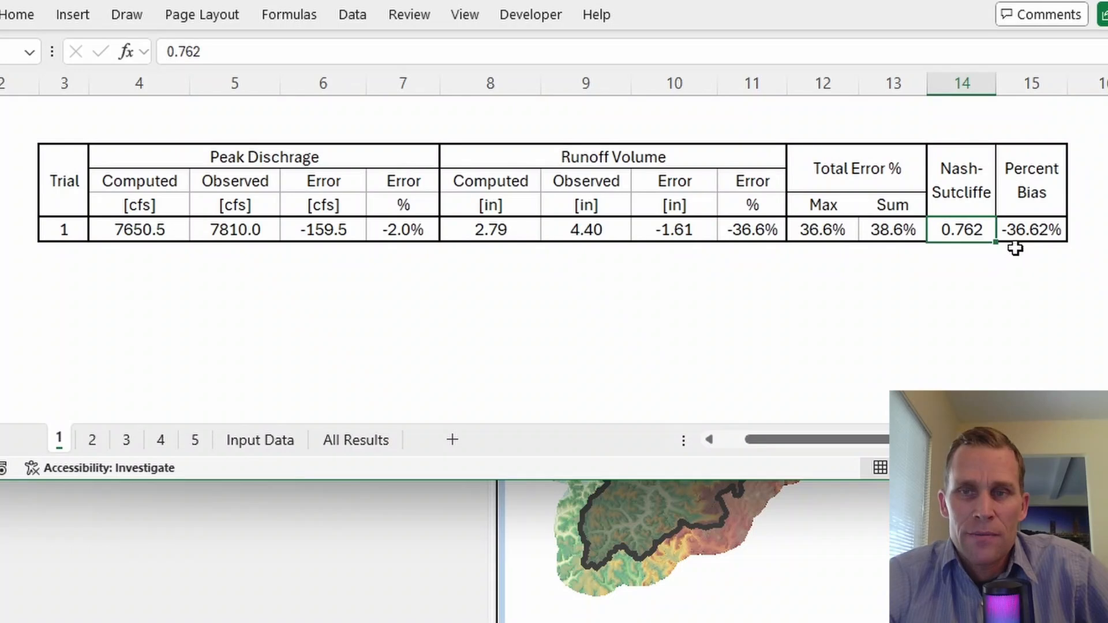
left_click(1028, 234)
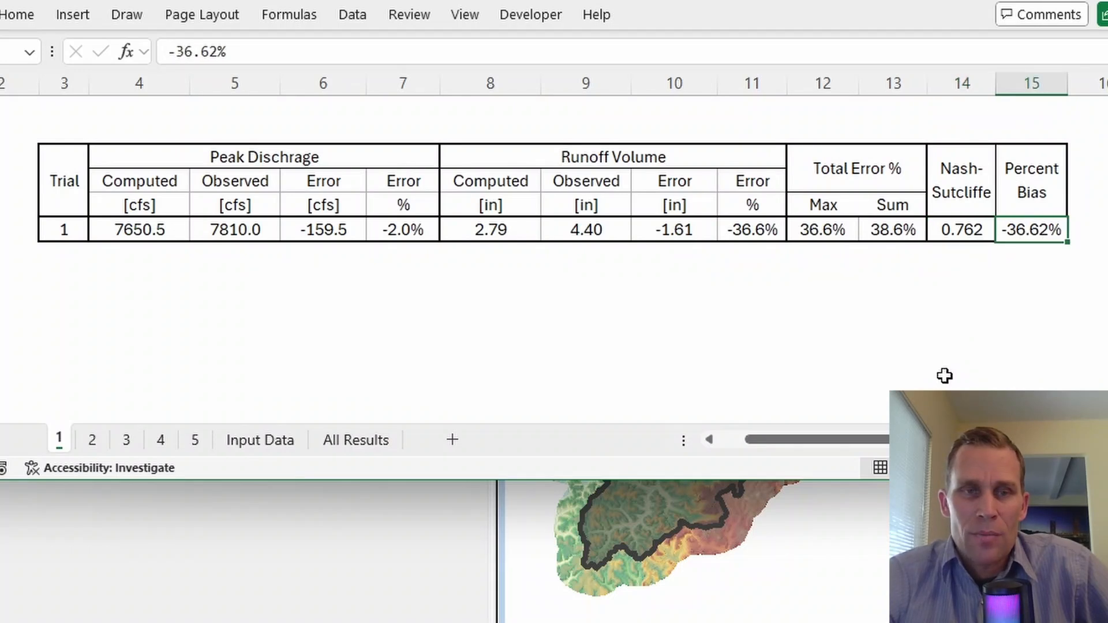
Compare the results of Trials 2 and 3 on their sheets, focusing on Trial 3's percent bias and Nash-Sutcliffe.
left_click(93, 442)
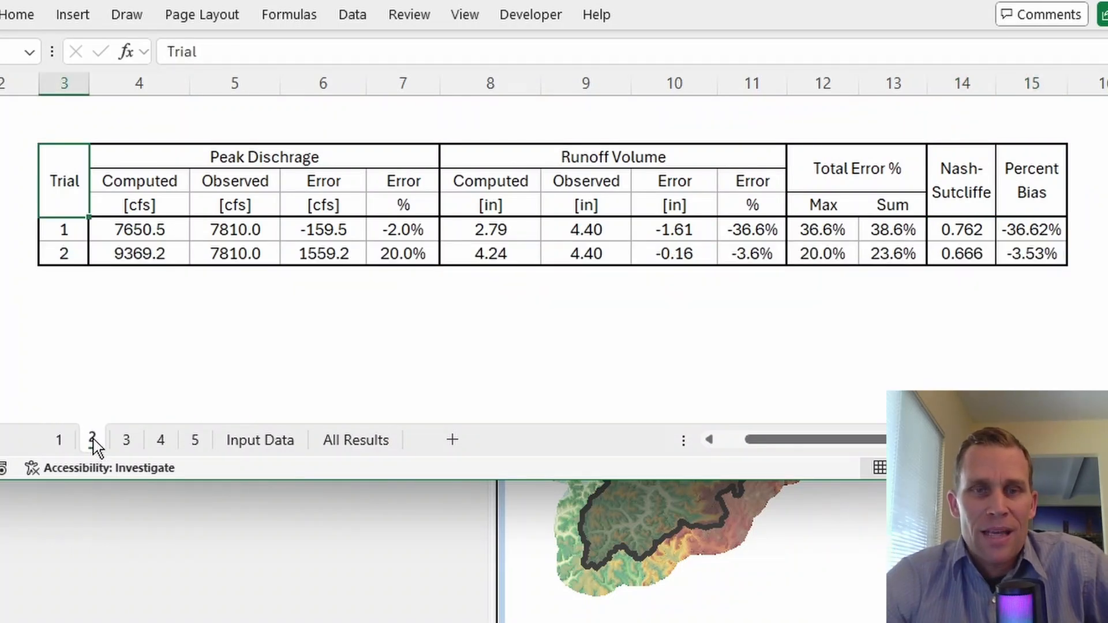
left_click(128, 442)
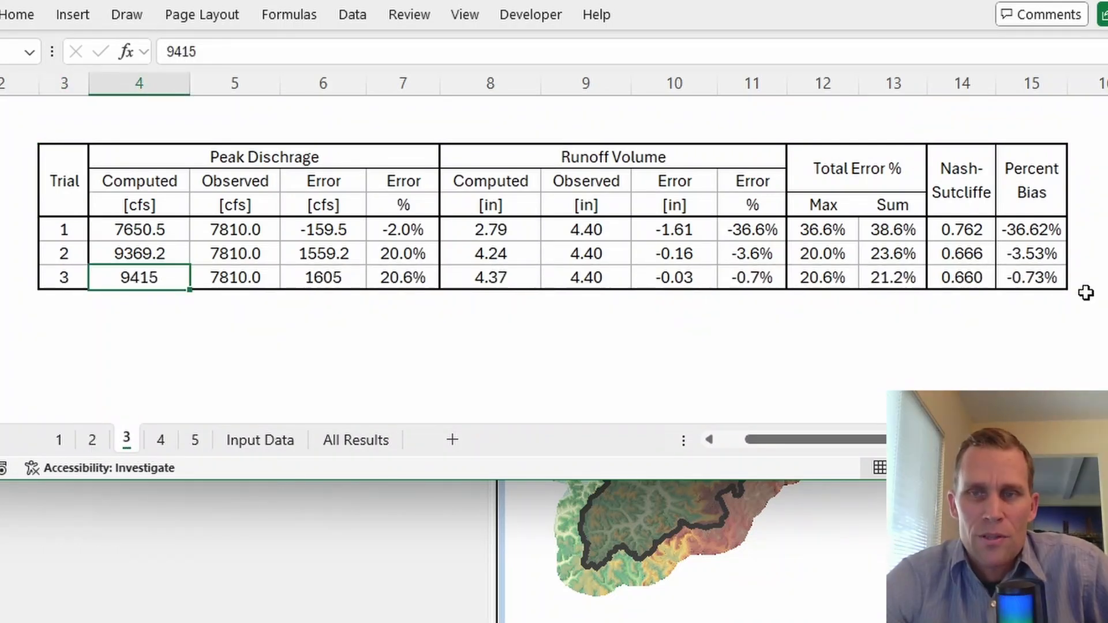
left_click(1047, 281)
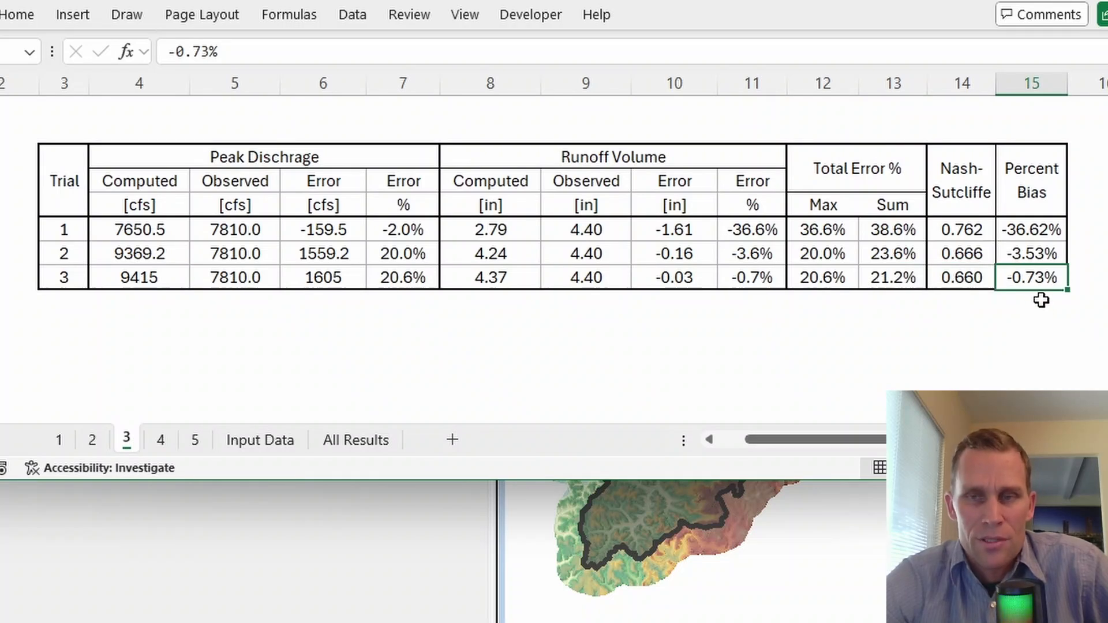
left_click(961, 278)
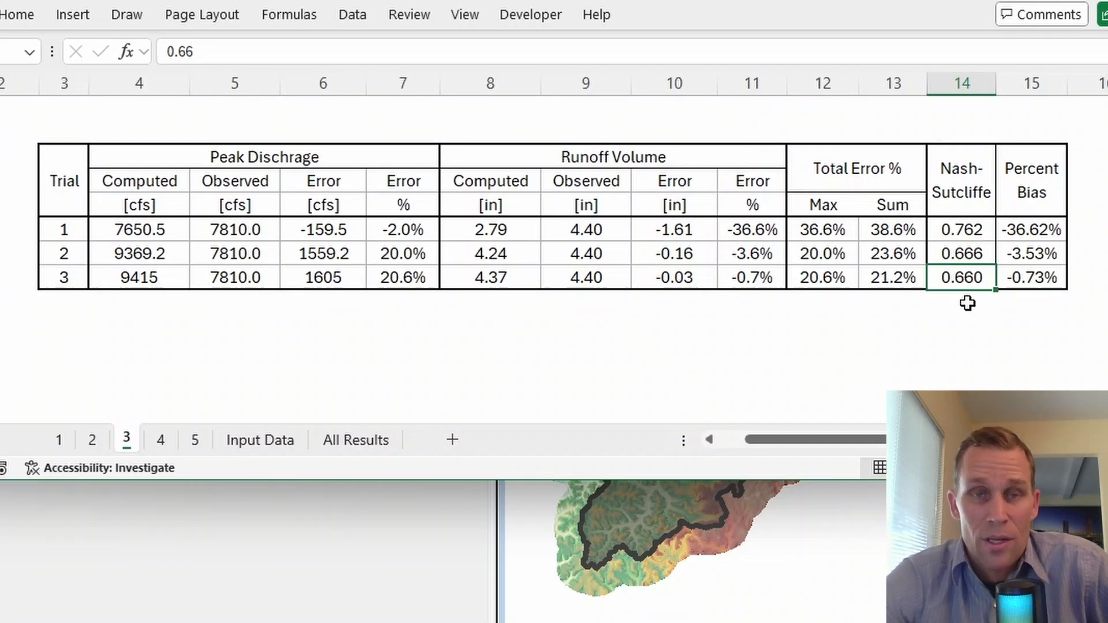
Examine Trial 4's computed peak discharge and Nash-Sutcliffe value on its sheet, and bring up the Trial 5 results for comparison.
left_click(161, 441)
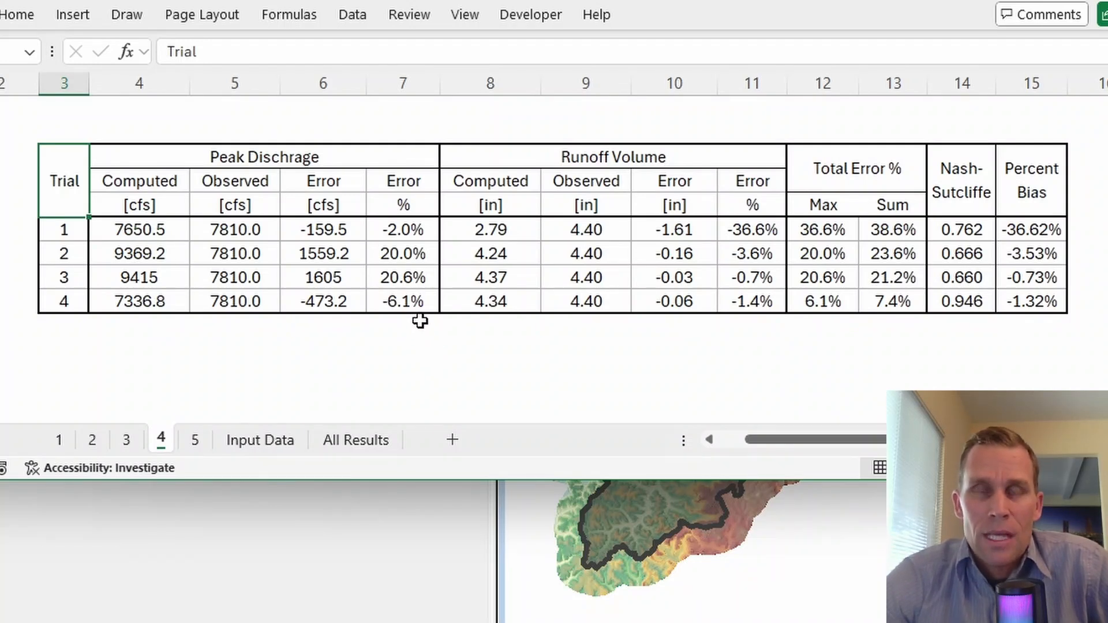
left_click(142, 303)
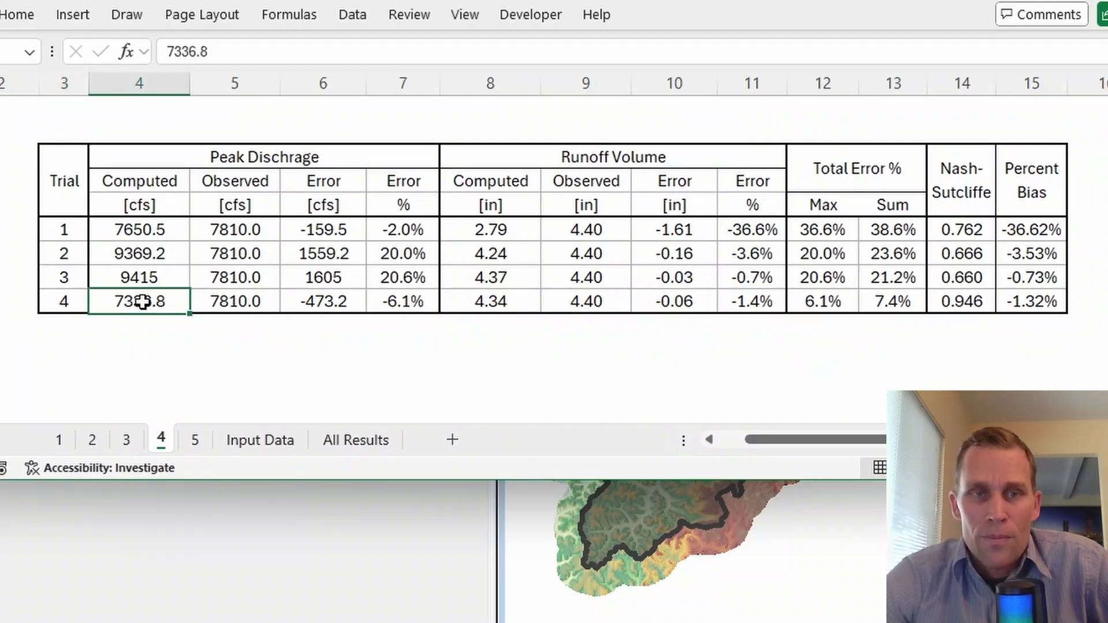
left_click(959, 300)
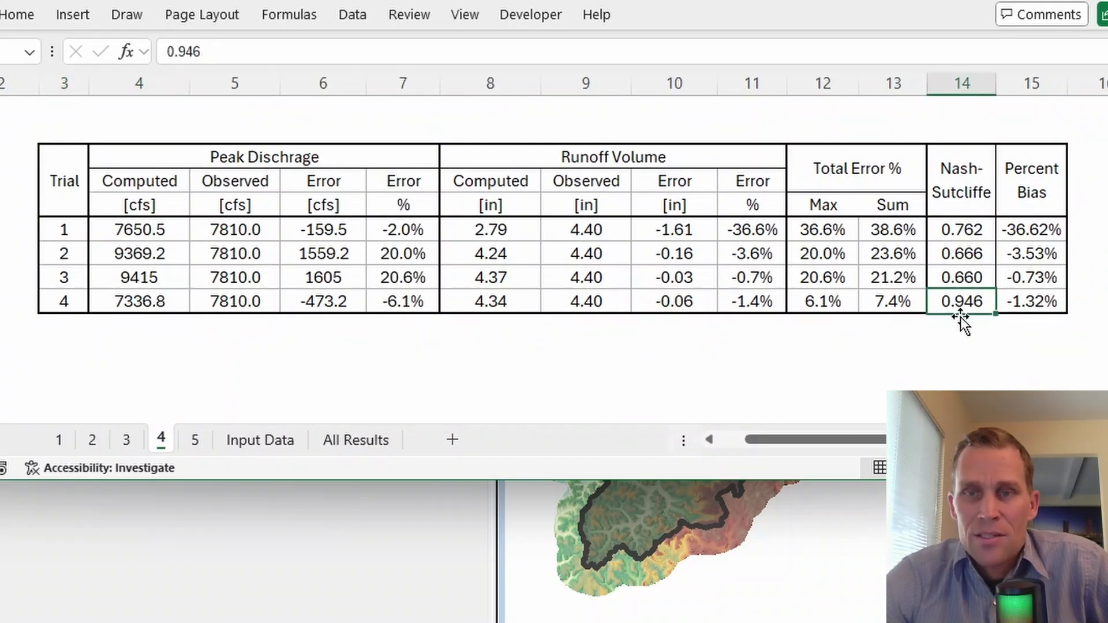
left_click(196, 444)
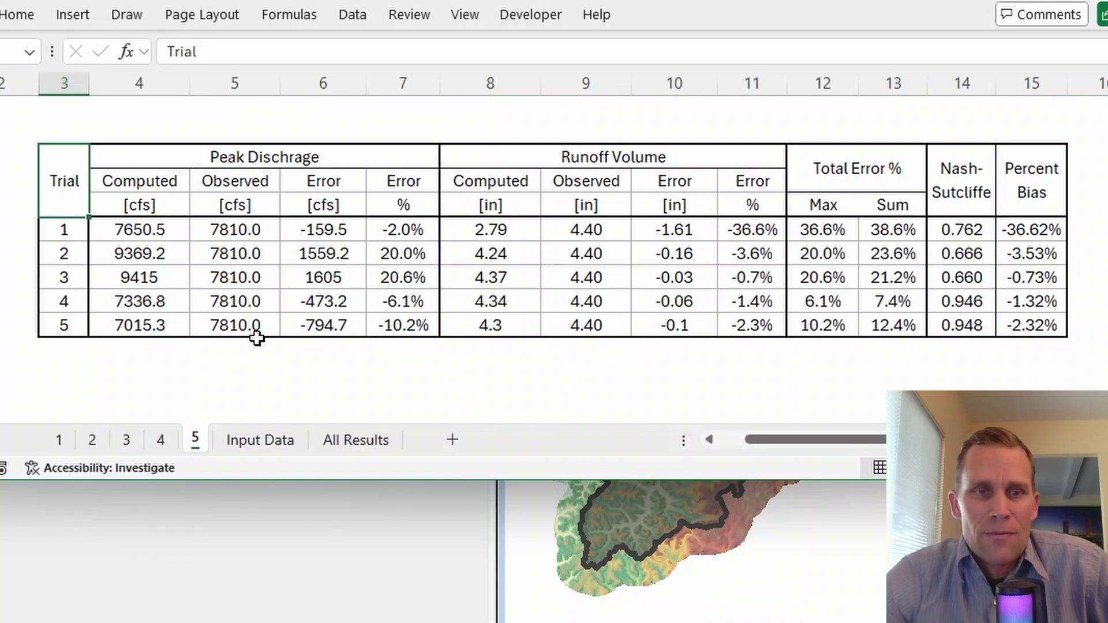
Review the Input Data sheet's constant loss rates and the Layer 1 and Layer 2 baseflow parameters for all five trials.
left_click(259, 450)
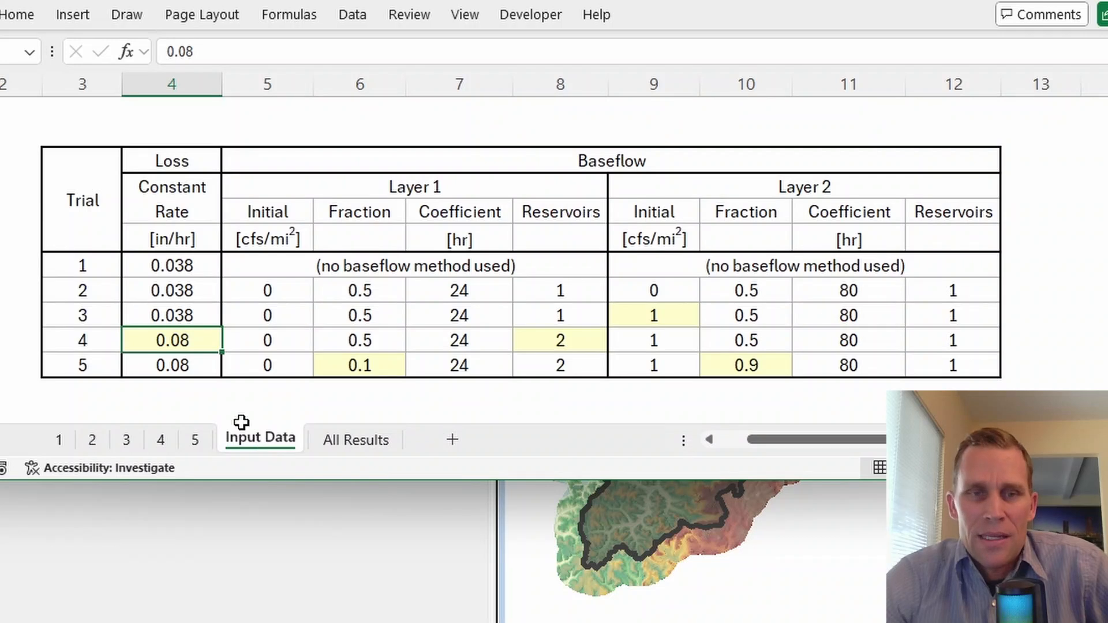
left_click(77, 213)
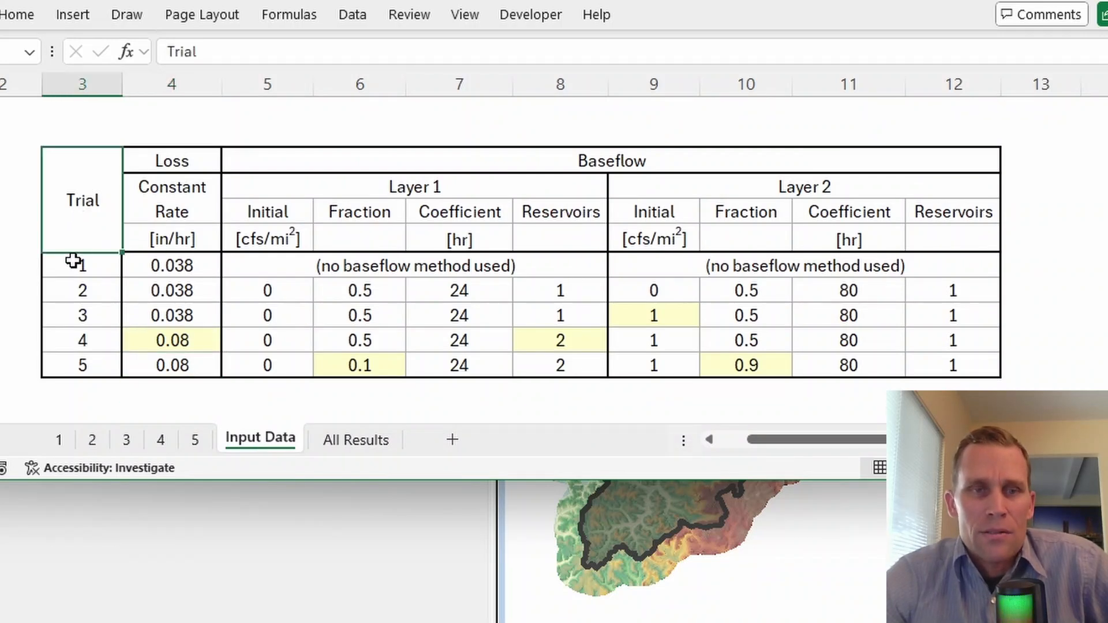
left_click_drag(75, 261, 84, 368)
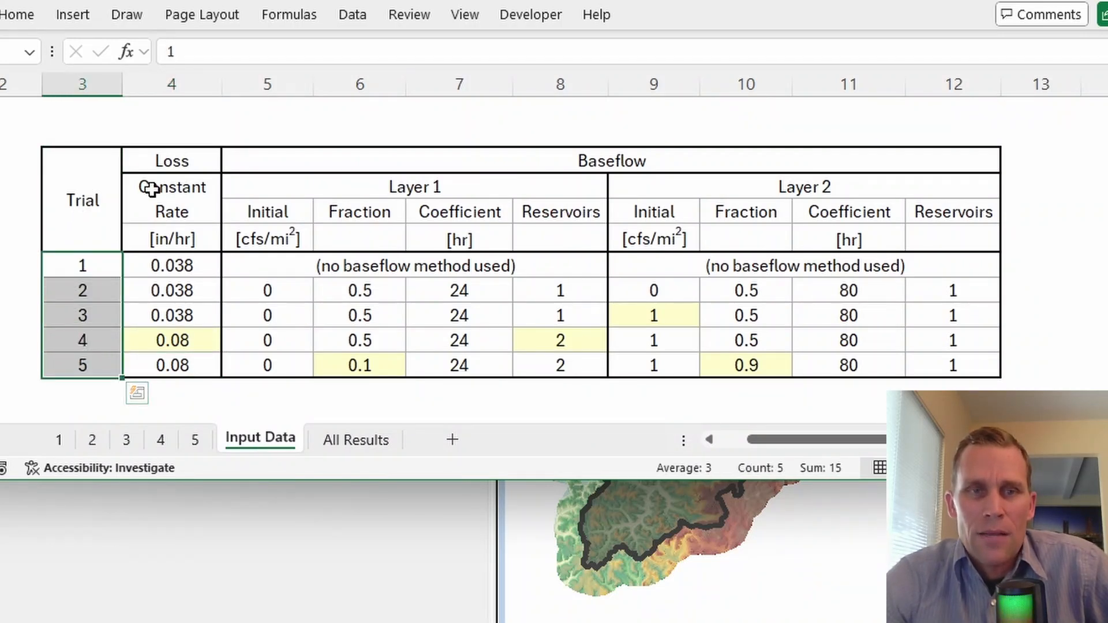
left_click_drag(149, 189, 163, 358)
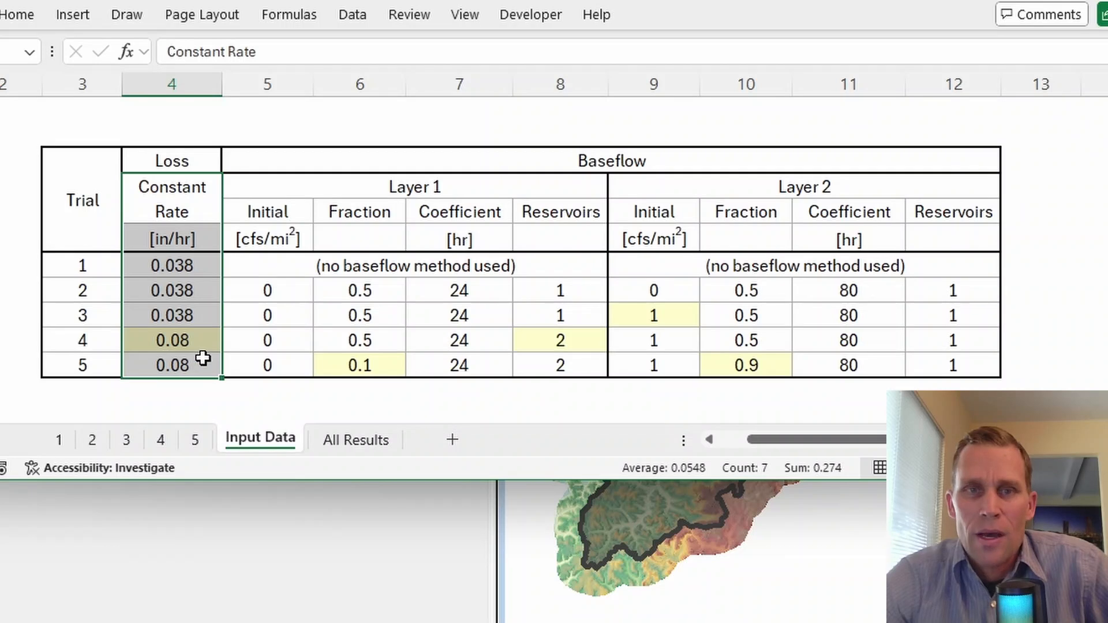
left_click_drag(295, 180, 294, 354)
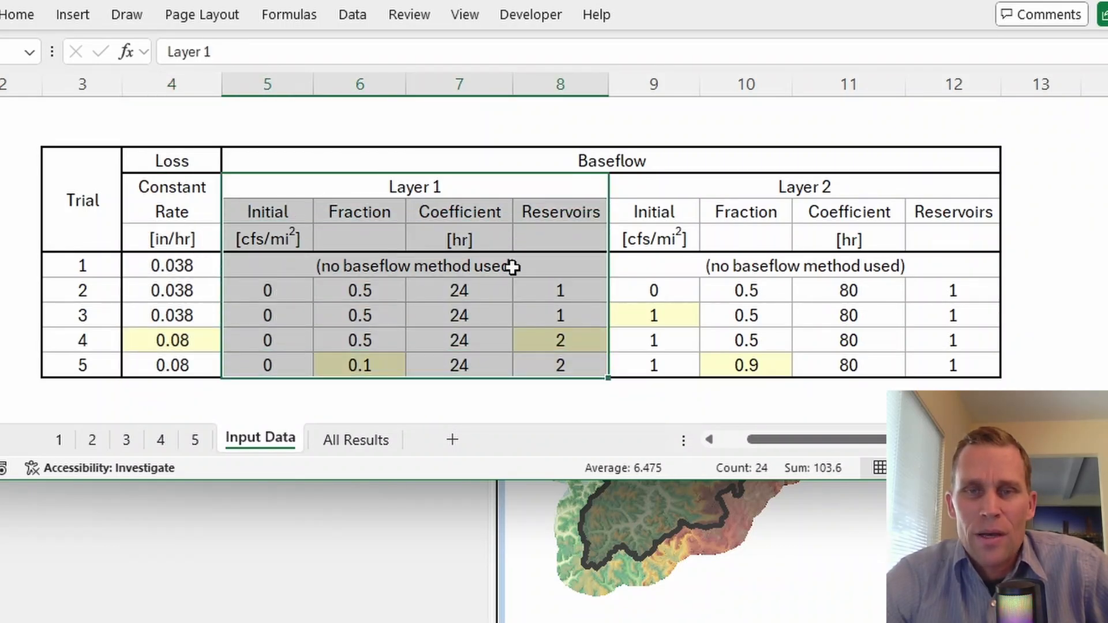
left_click_drag(661, 202, 676, 353)
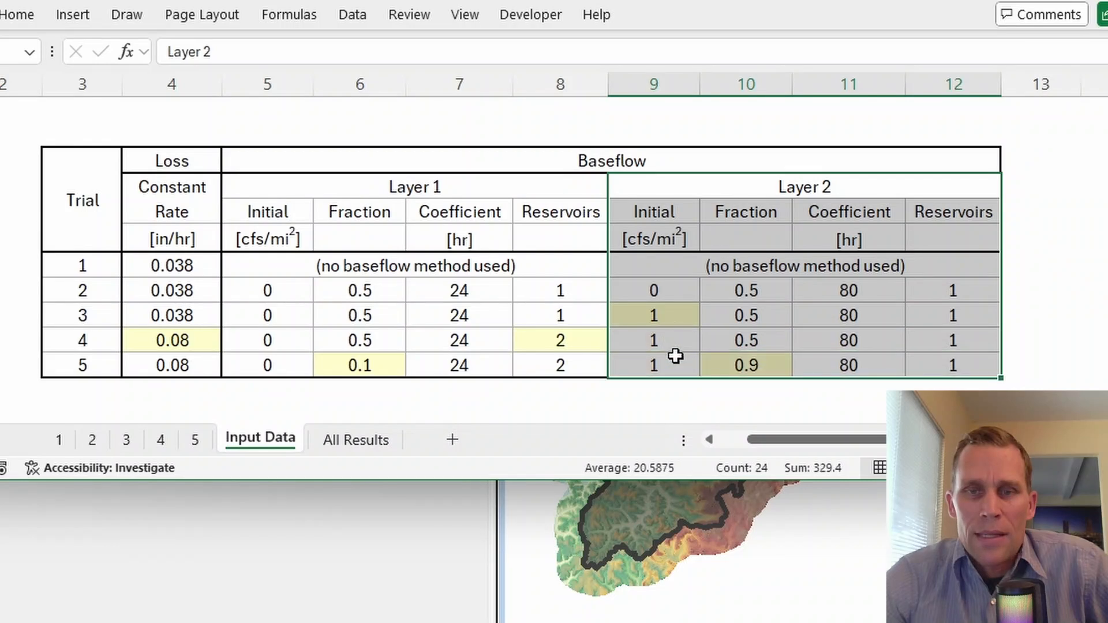
left_click(667, 395)
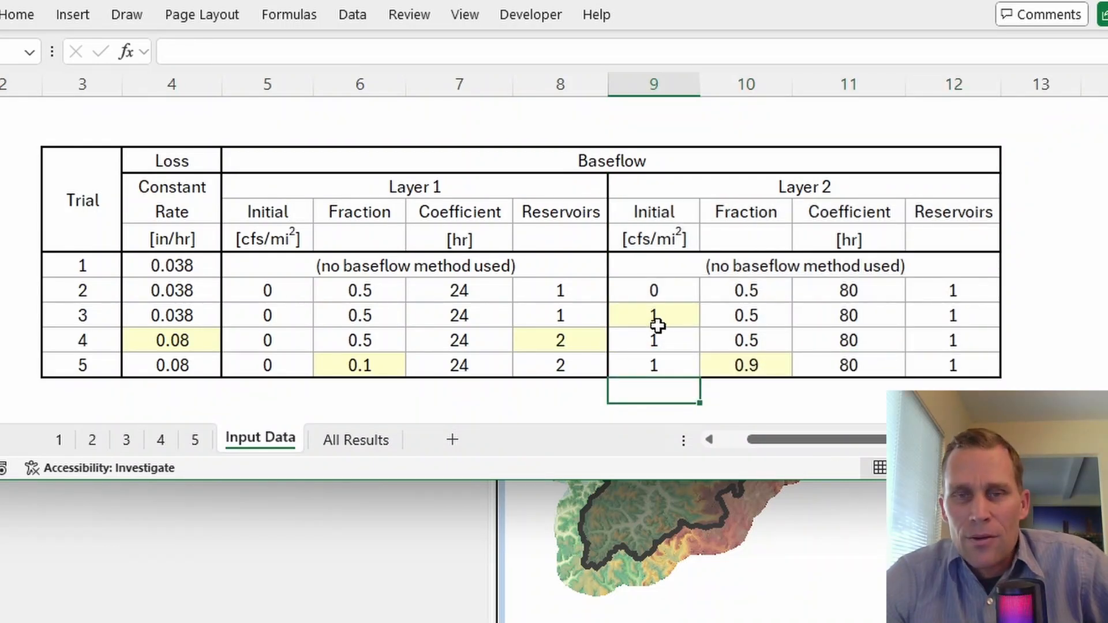